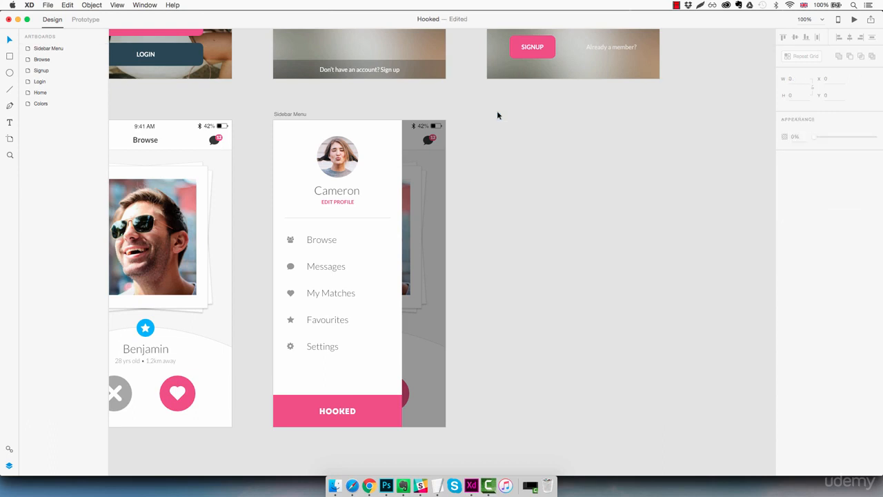
# Create a new iPhone 6/7 artboard to the right of the Sidebar Menu artboard
pyautogui.press('a')
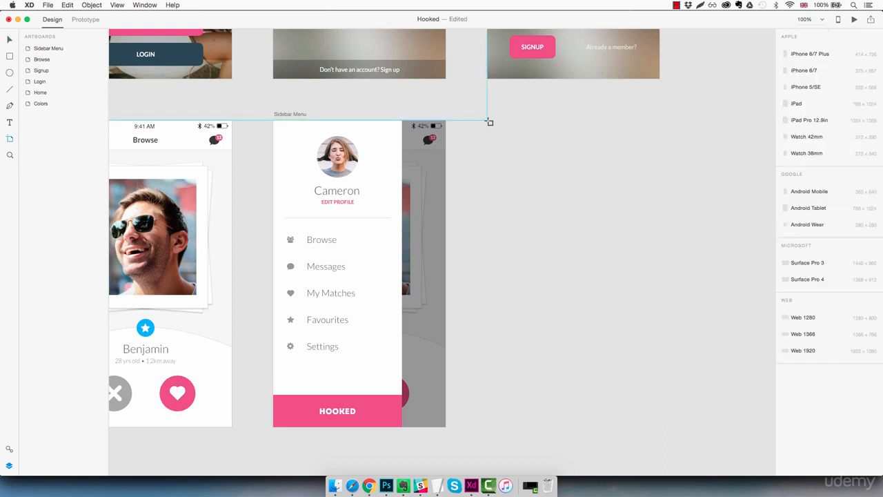
pyautogui.click(478, 121)
pyautogui.press('v')
pyautogui.moveTo(541, 196); pyautogui.dragTo(547, 203)
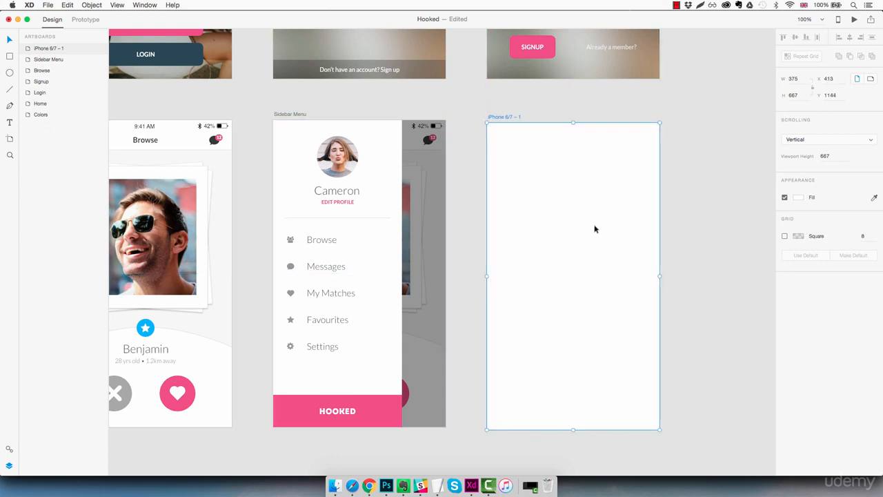
pyautogui.moveTo(594, 228); pyautogui.dragTo(593, 225)
pyautogui.click(718, 228)
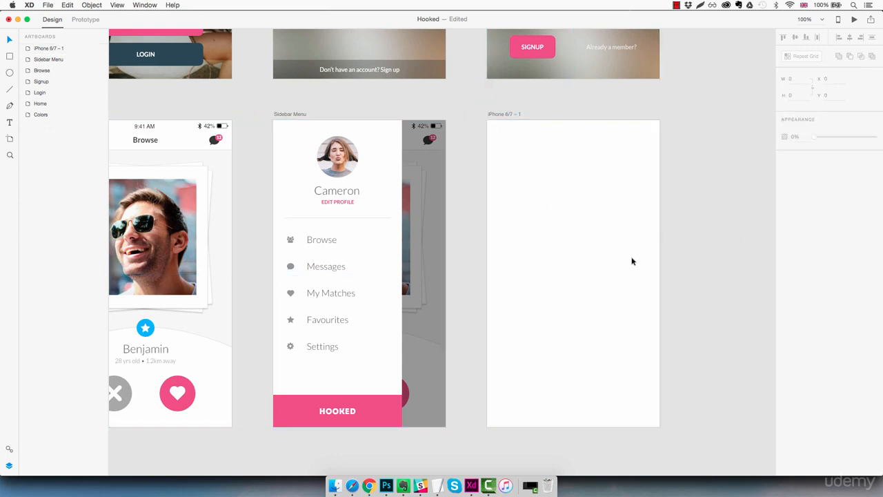
pyautogui.moveTo(548, 264); pyautogui.dragTo(637, 260)
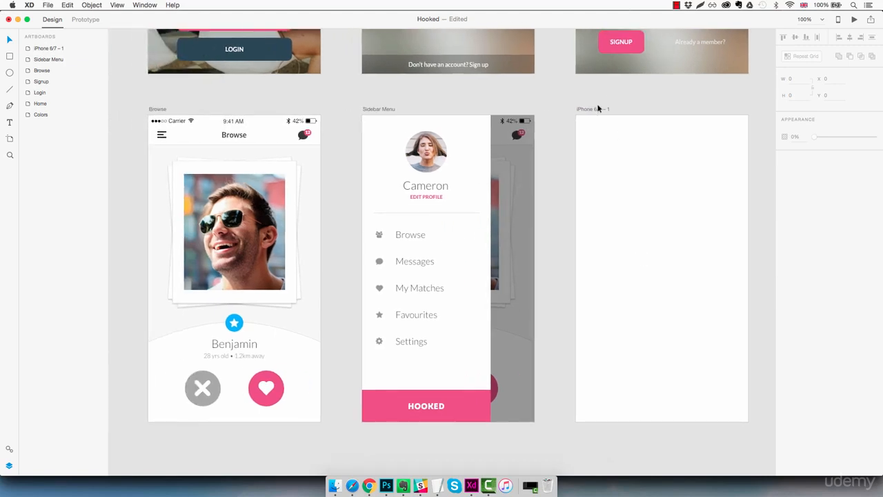
# Rename the new artboard as Inbox
pyautogui.doubleClick(598, 109)
pyautogui.write('In')
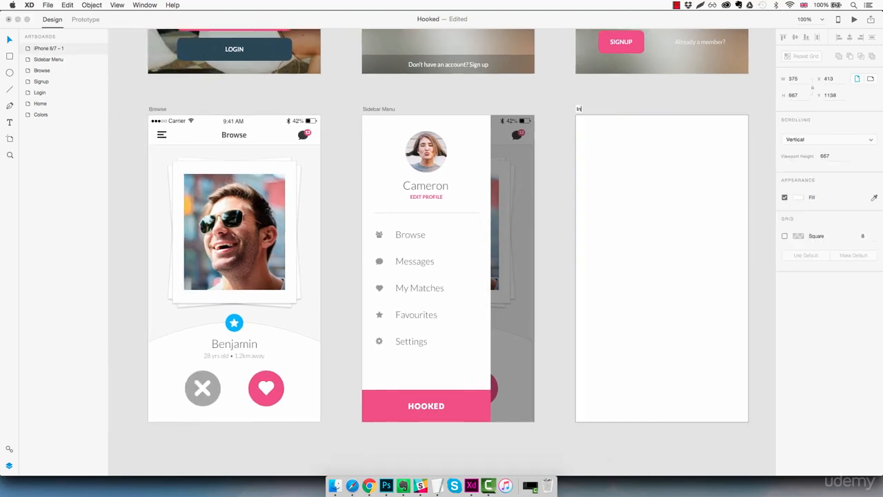
pyautogui.write('box')
pyautogui.click(530, 102)
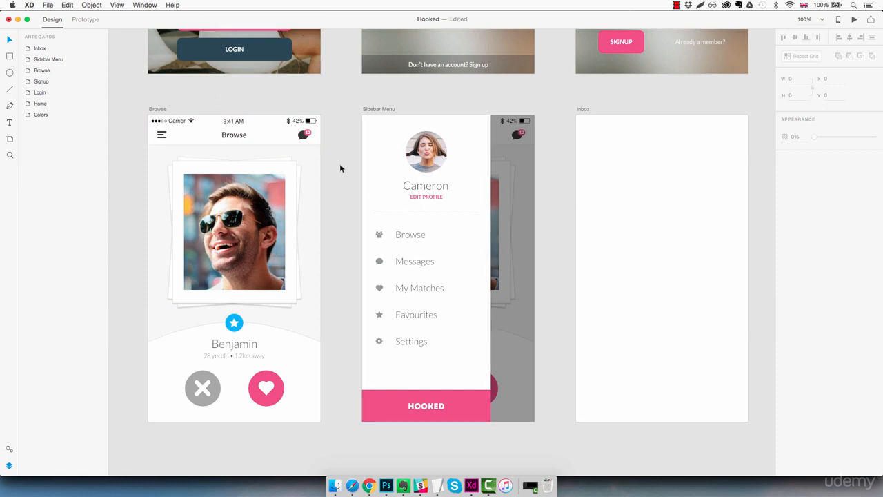
# Turn the header of the Browse artboard into a symbol
pyautogui.click(280, 140)
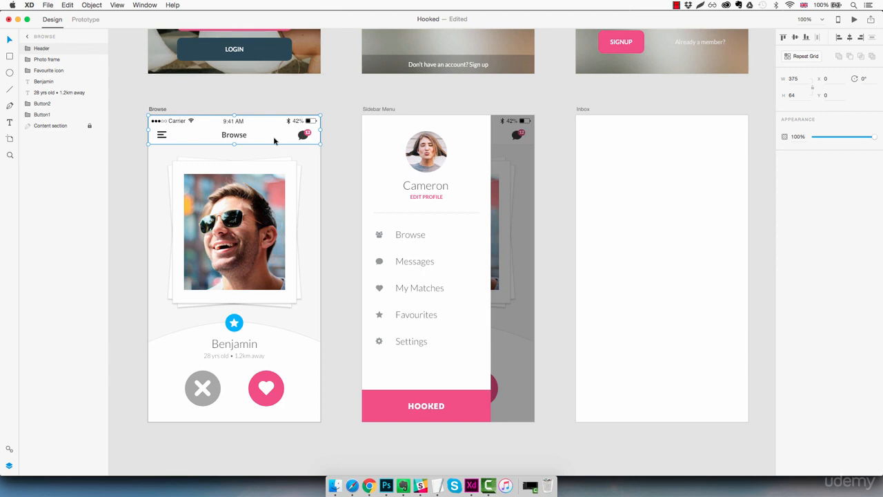
pyautogui.rightClick(270, 134)
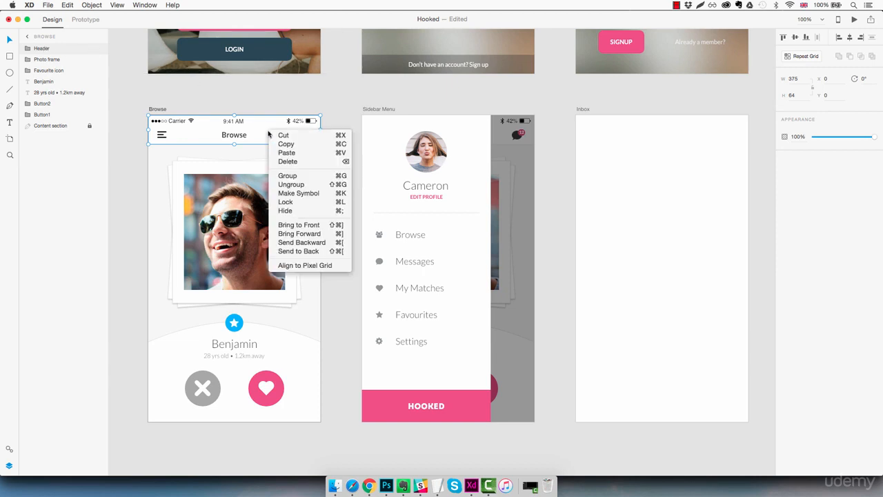
pyautogui.click(319, 195)
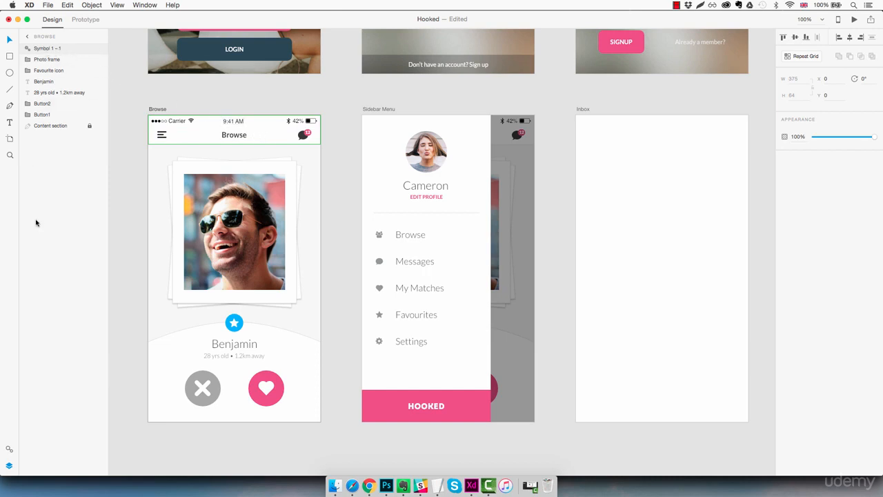
# Place an instance of the header symbol at the top of the Inbox artboard
pyautogui.click(9, 450)
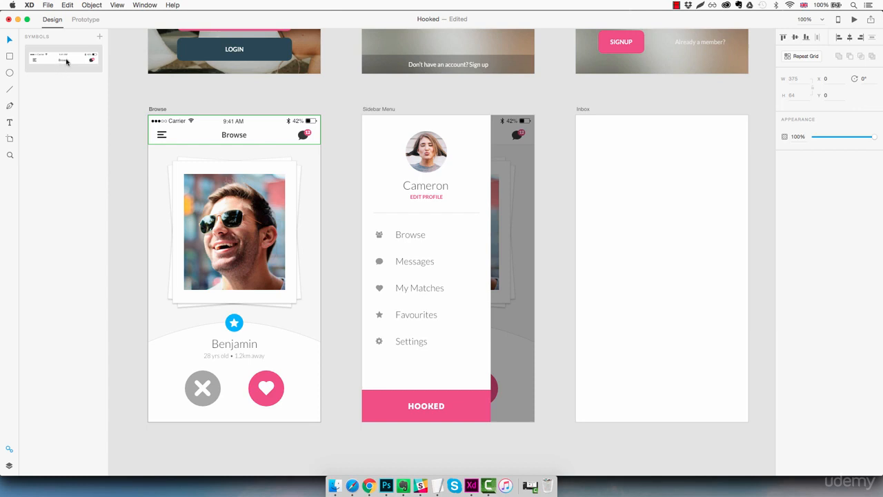
pyautogui.moveTo(66, 61); pyautogui.dragTo(697, 138)
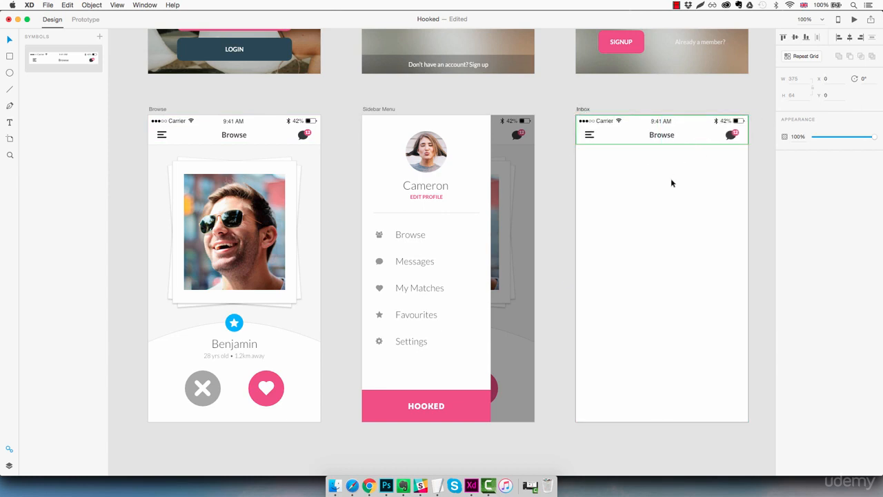
# Move the header title to the left inside the symbol and re-centre it
pyautogui.doubleClick(667, 138)
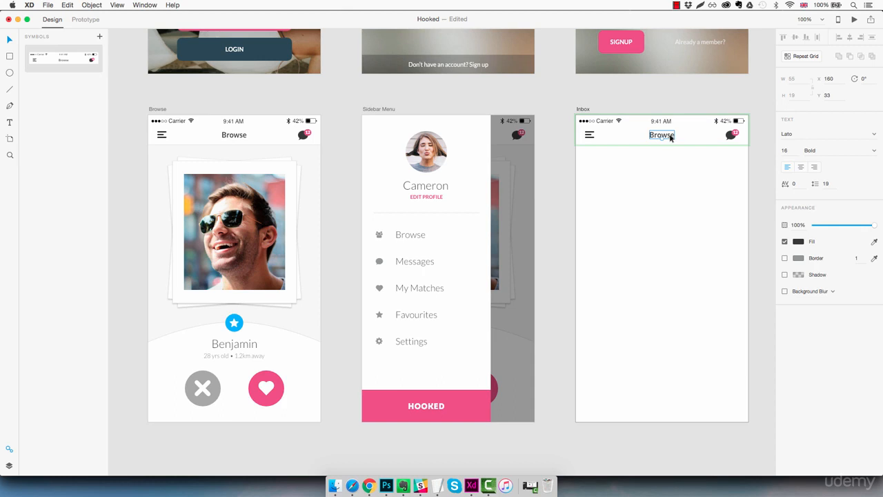
pyautogui.moveTo(671, 137); pyautogui.dragTo(623, 140)
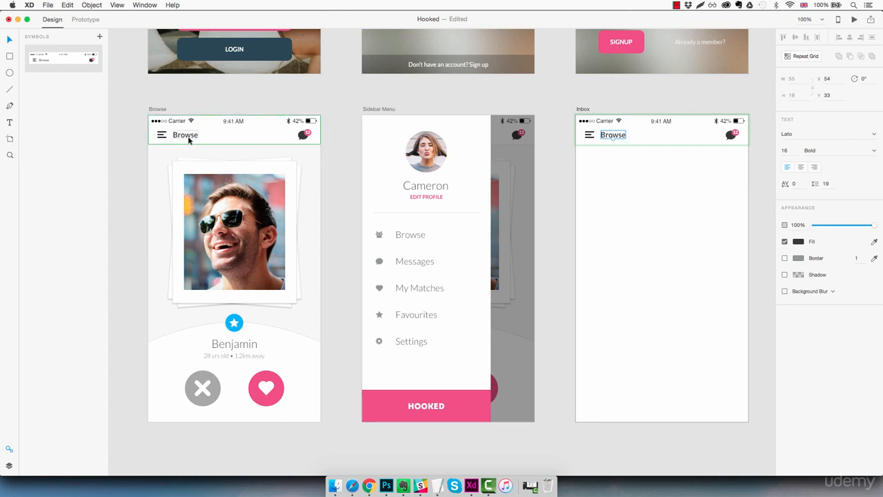
pyautogui.hotkey('shift', 'c')
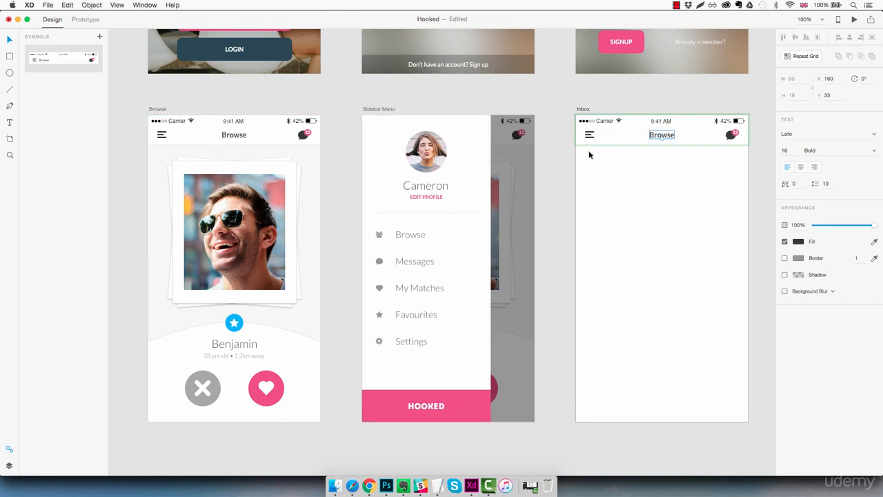
# Nudge the hamburger icon to the right and undo the move
pyautogui.click(588, 135)
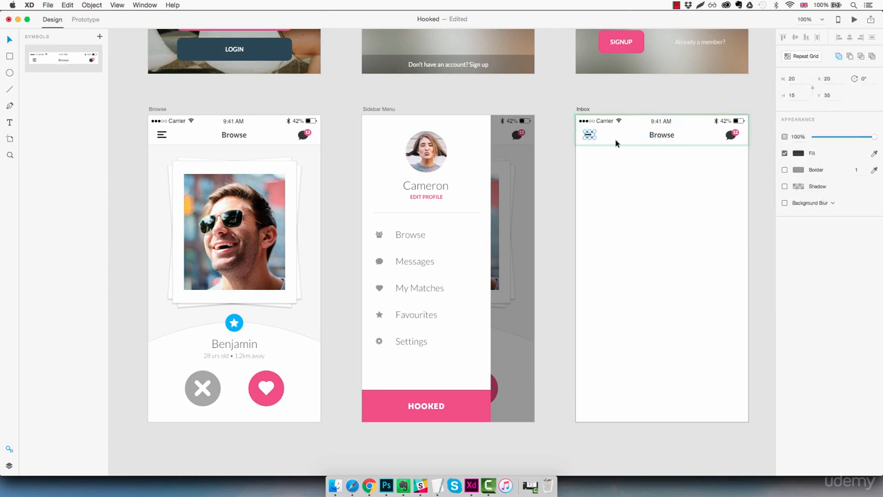
pyautogui.hotkey('shift', 'Right')
pyautogui.hotkey('shift', 'Right')
pyautogui.hotkey('shift', 'Right')
pyautogui.hotkey('shift', 'Right')
pyautogui.press('super+z')
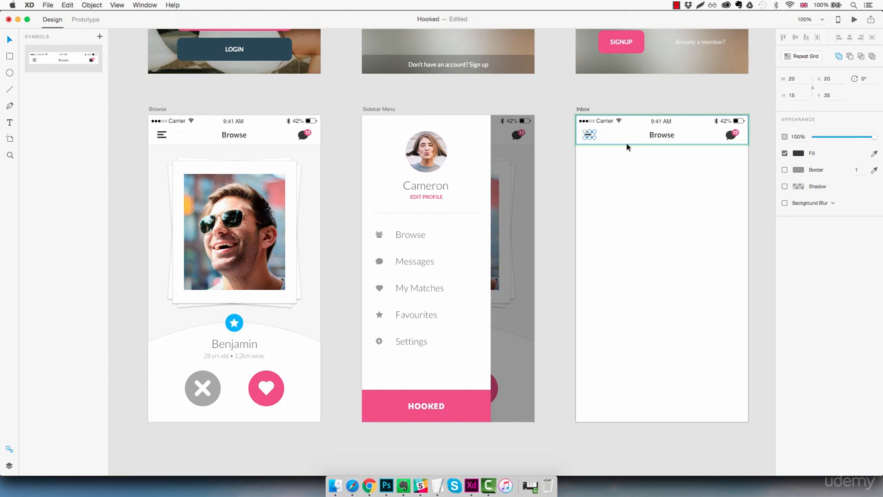
pyautogui.click(622, 167)
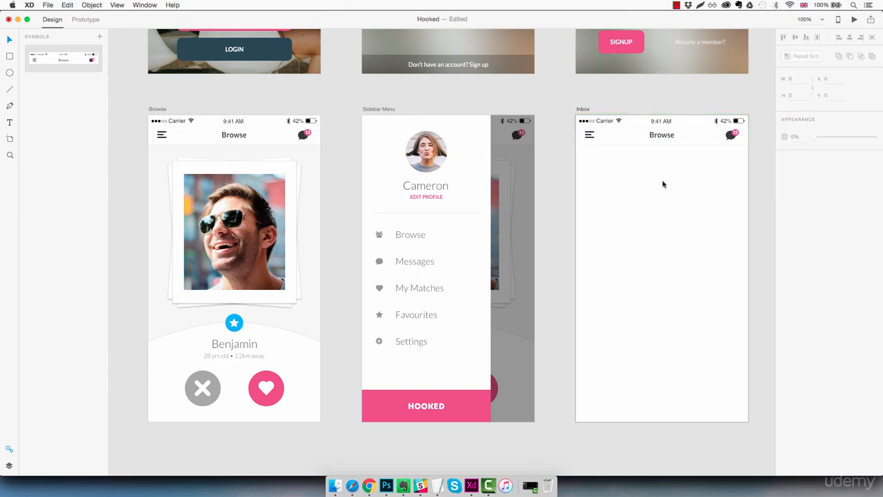
# Retitle the header symbol as Inbox, then undo the change
pyautogui.doubleClick(666, 136)
pyautogui.press('Return')
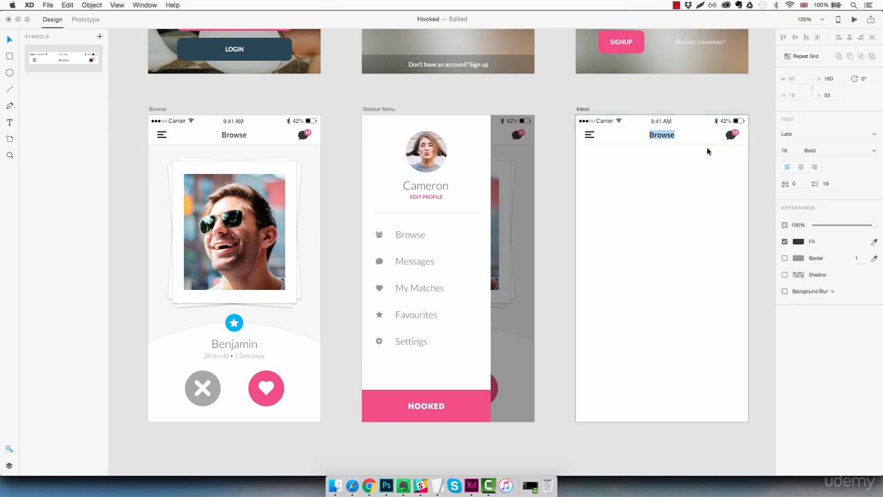
pyautogui.write('Inbox')
pyautogui.press('Escape')
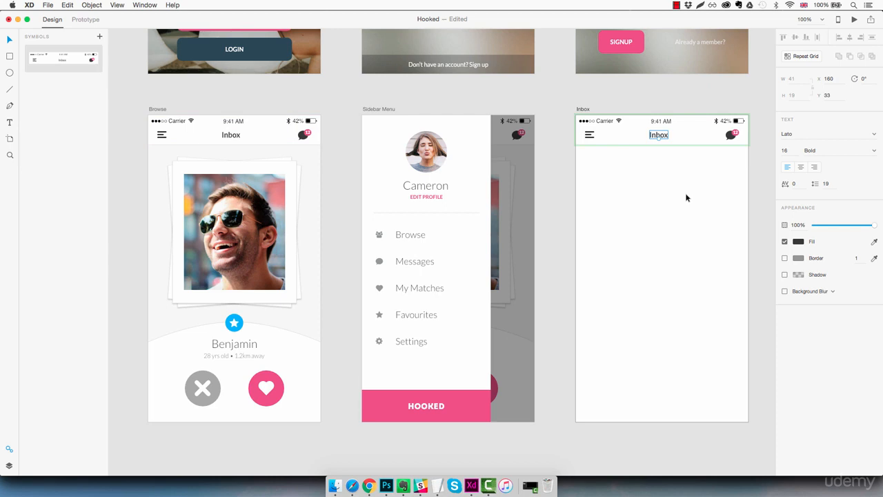
pyautogui.press('super+z')
pyautogui.press('Escape')
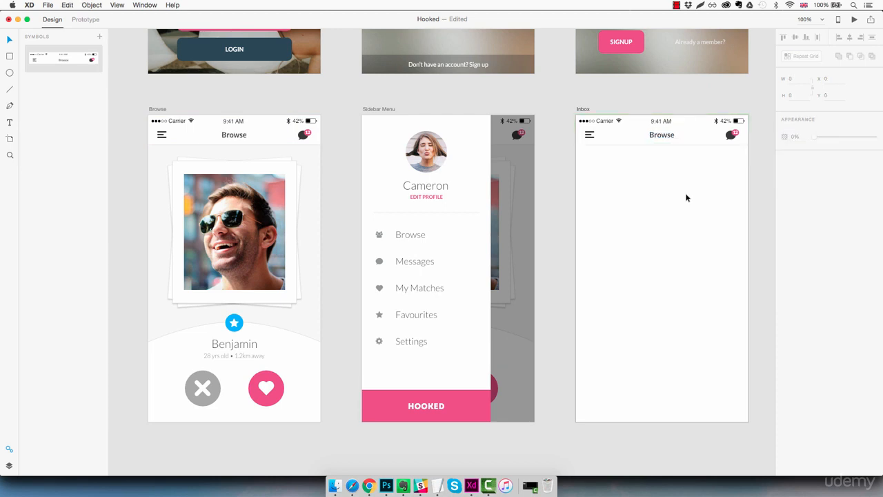
# Ungroup the header symbol on the Inbox artboard and show its layers
pyautogui.click(691, 134)
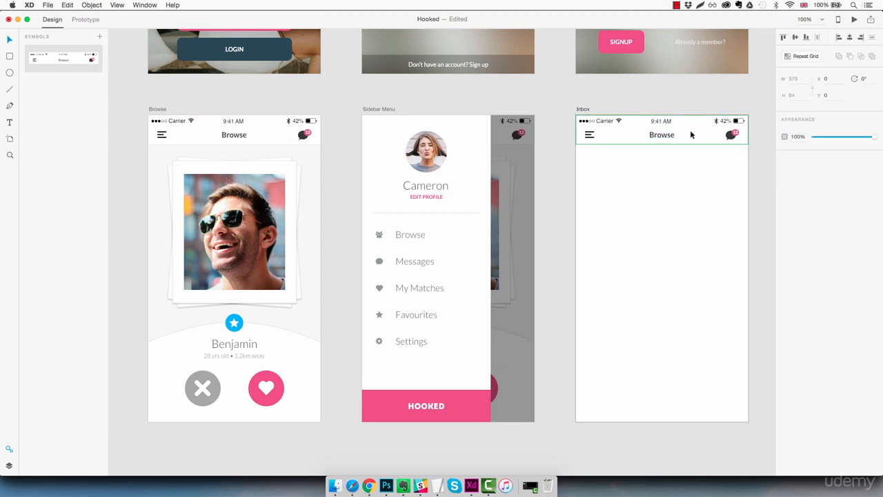
pyautogui.rightClick(692, 134)
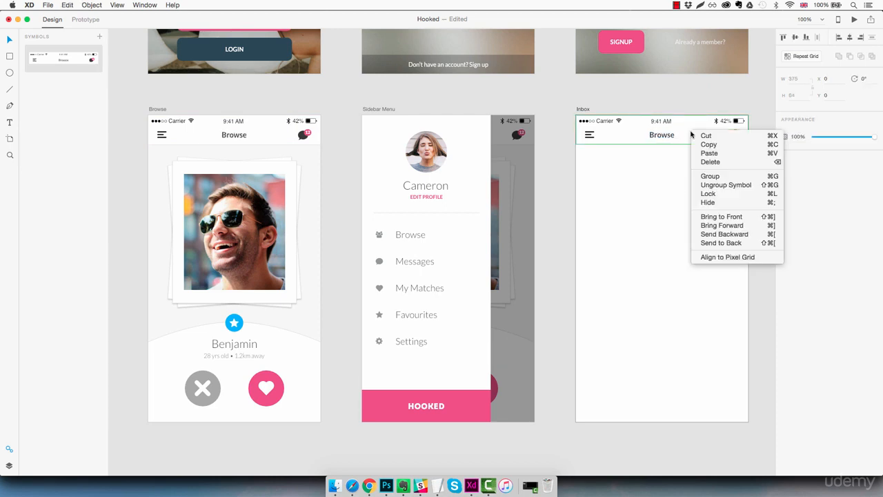
pyautogui.click(712, 186)
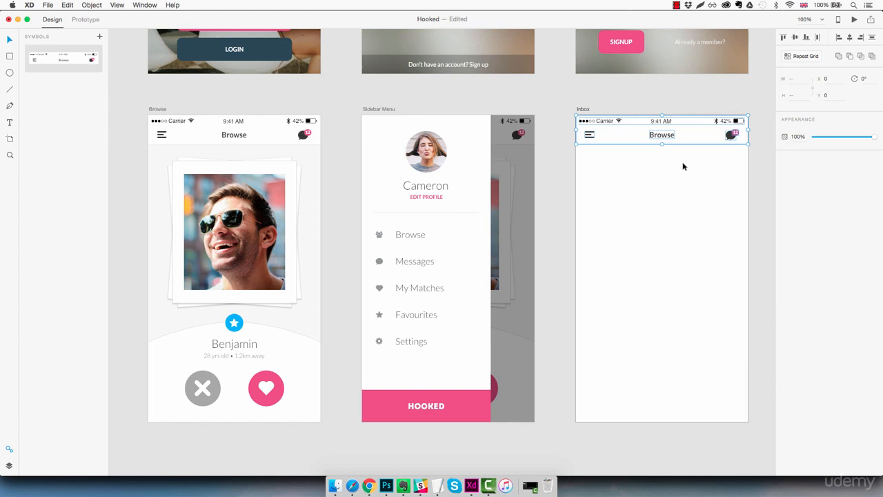
pyautogui.click(8, 468)
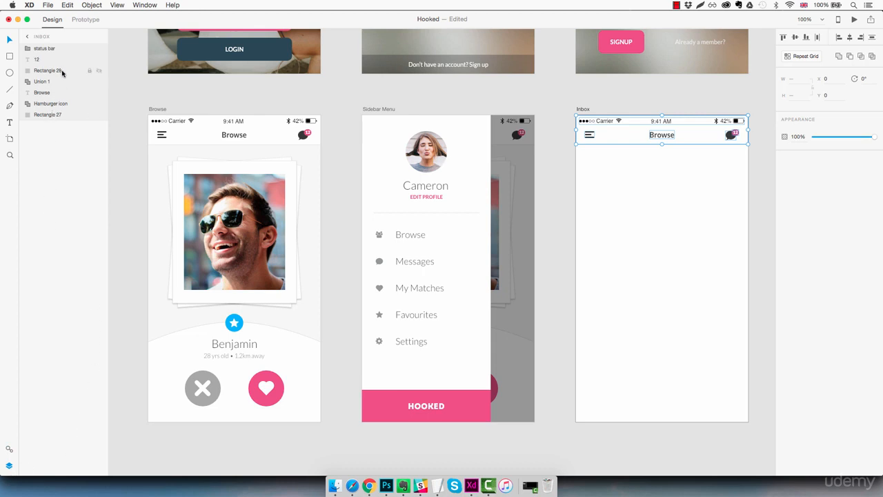
# Change the Inbox artboard's header title to Inbox
pyautogui.click(693, 192)
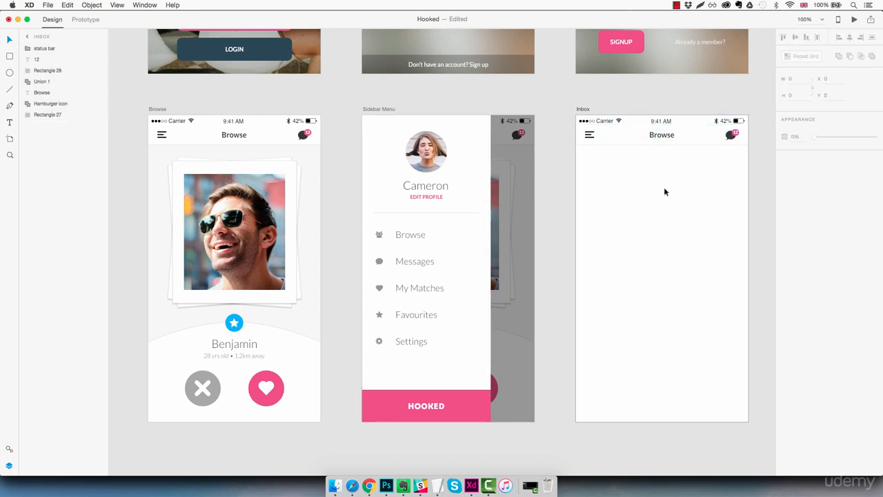
pyautogui.click(668, 136)
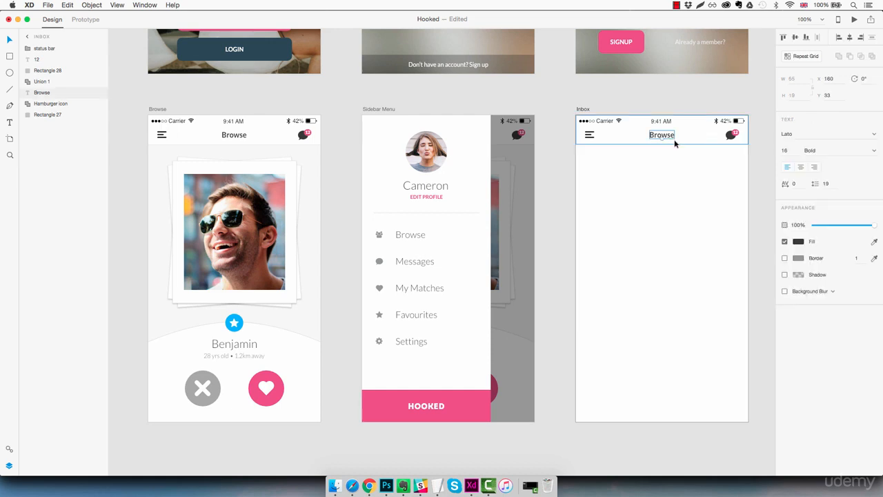
pyautogui.doubleClick(675, 143)
pyautogui.write('Inbox')
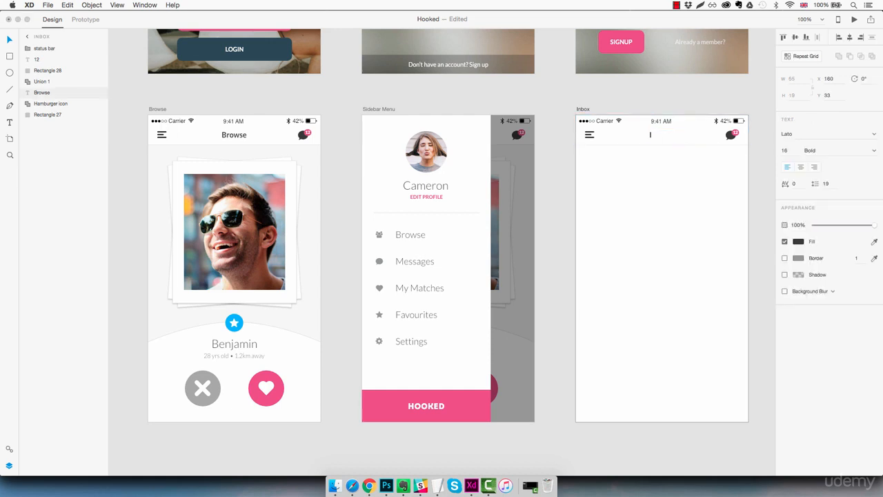
pyautogui.press('Escape')
pyautogui.moveTo(660, 136); pyautogui.dragTo(664, 136)
pyautogui.click(679, 182)
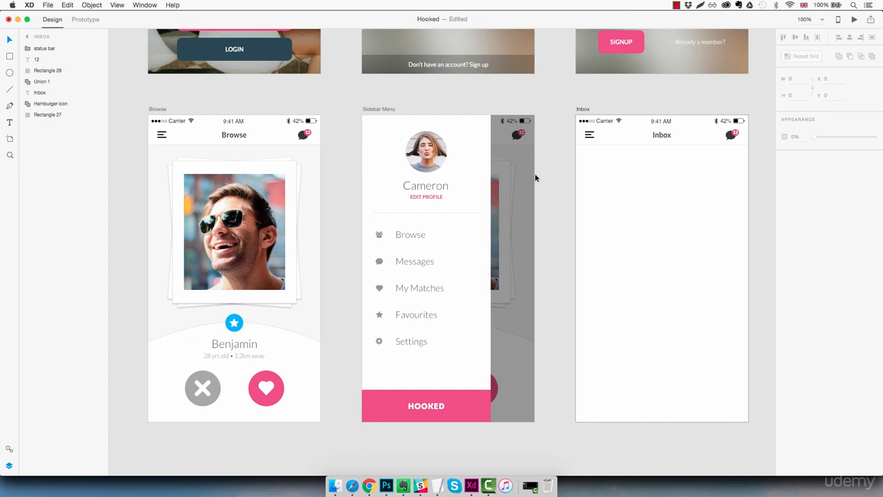
# Group all the Inbox header layers and name the group Header
pyautogui.click(50, 115)
pyautogui.keyDown('shift'); pyautogui.click(63, 49); pyautogui.keyUp('shift')
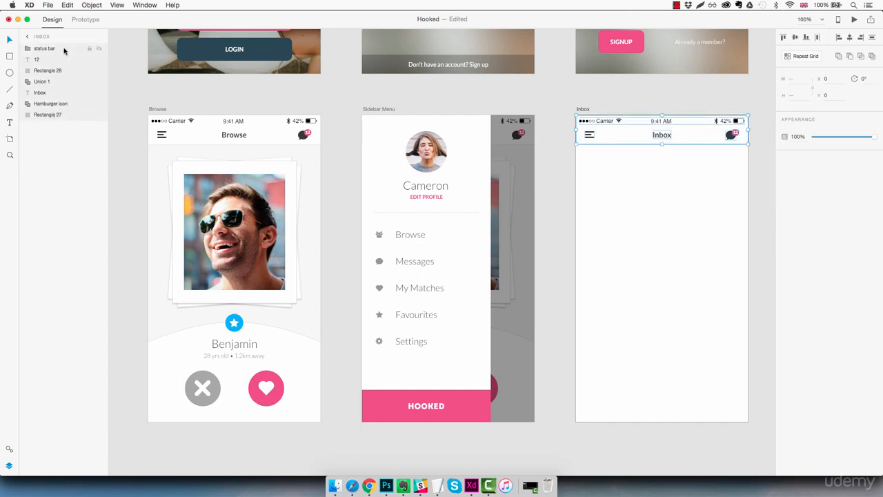
pyautogui.press('super+g')
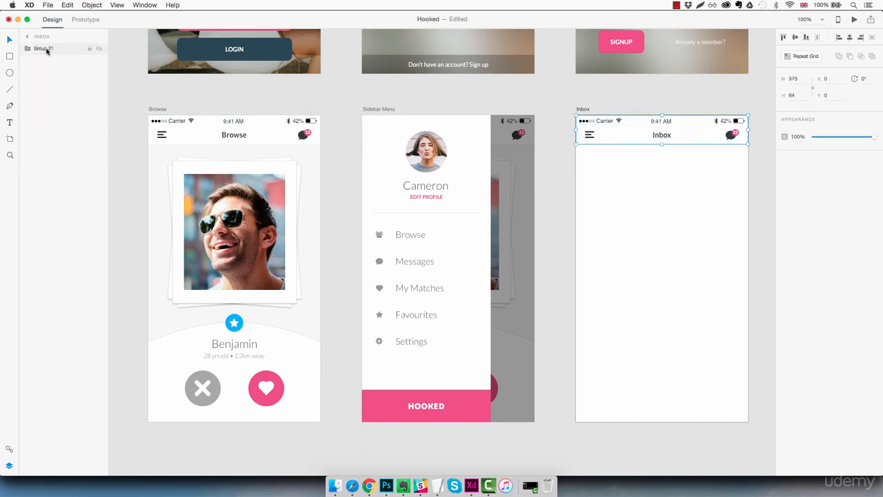
pyautogui.doubleClick(45, 48)
pyautogui.write('Header')
pyautogui.press('Return')
pyautogui.click(646, 187)
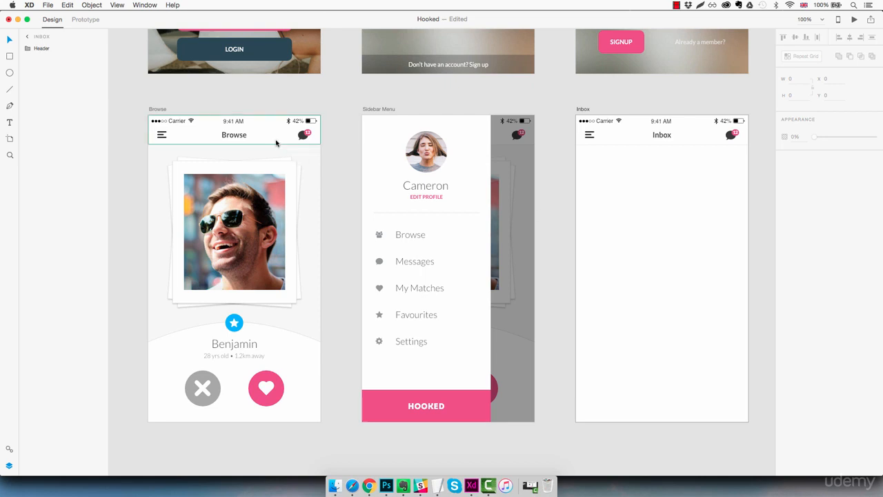
# Set the Inbox artboard's fill by sampling the Browse artboard's background colour with the eyedropper
pyautogui.click(684, 220)
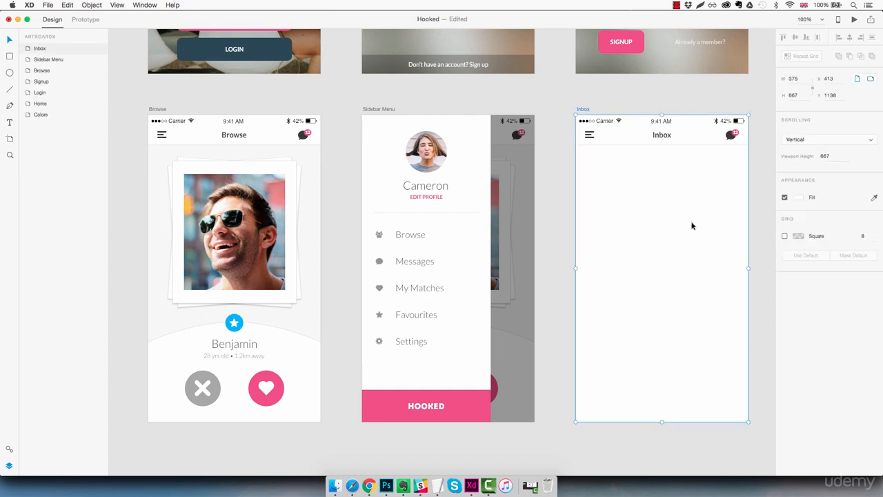
pyautogui.click(799, 198)
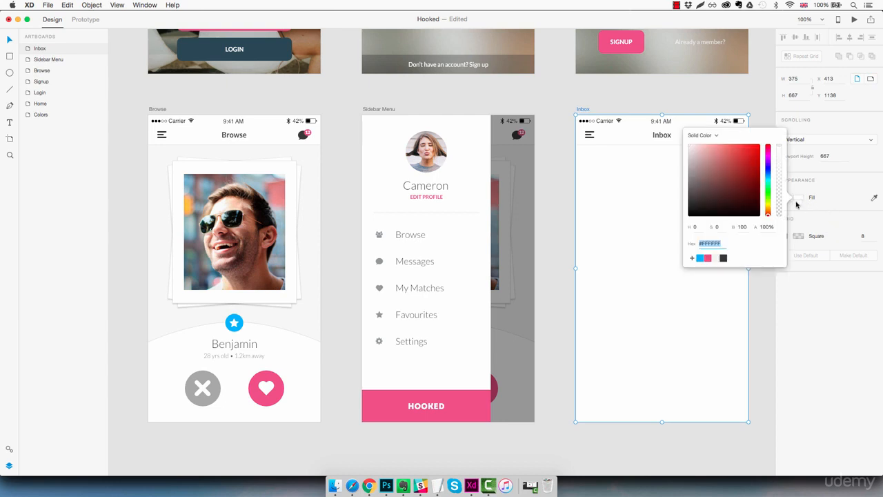
pyautogui.click(875, 198)
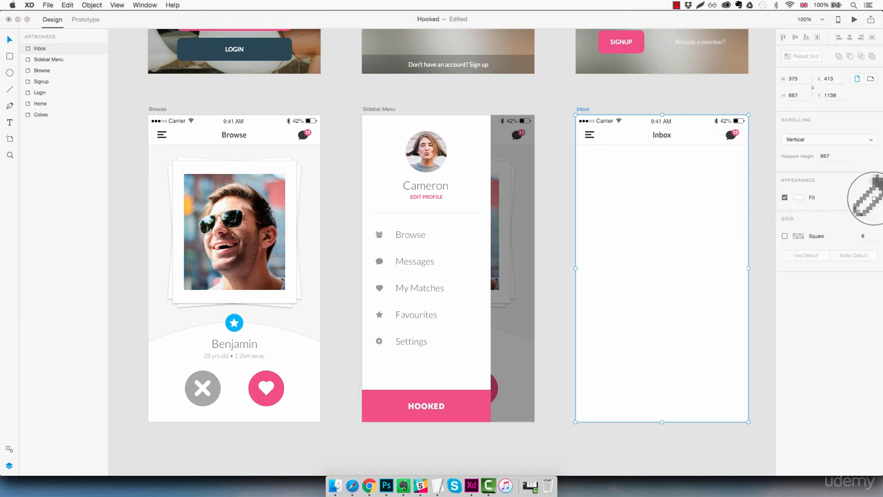
pyautogui.click(315, 155)
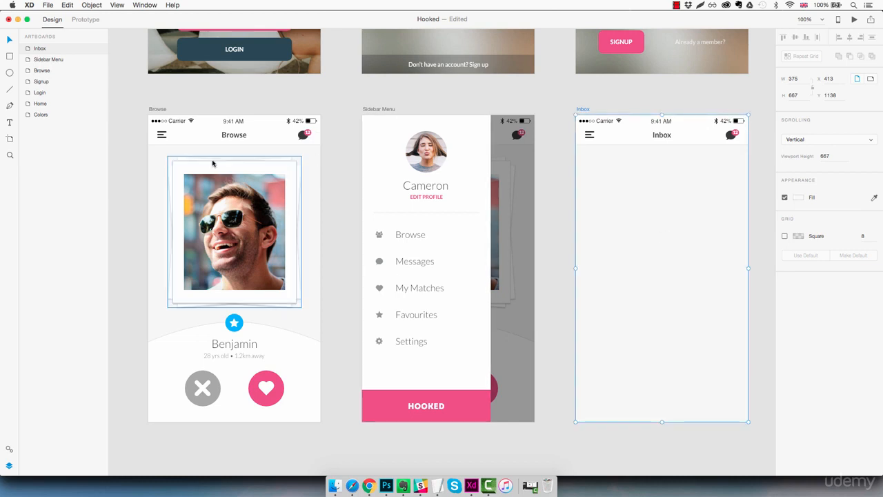
# Draw a rectangle covering the Inbox artboard's content area and nudge it to sit just below the header at Y 112
pyautogui.press('r')
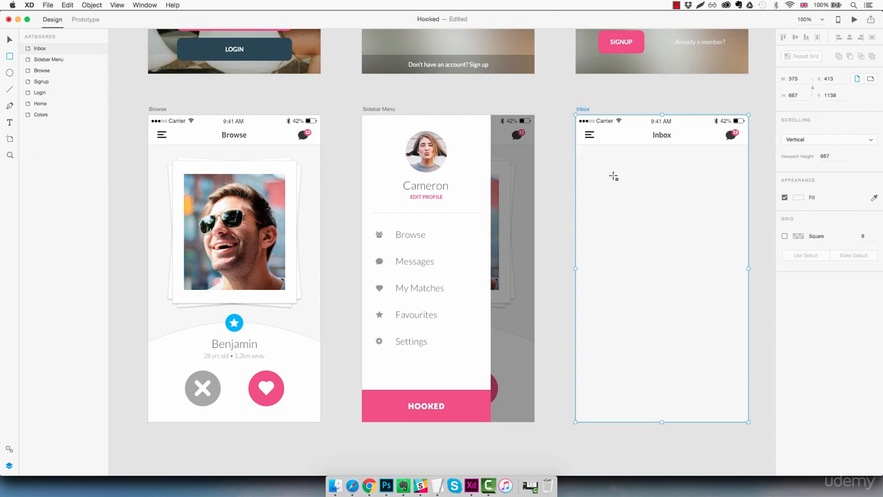
pyautogui.moveTo(569, 161)
pyautogui.mouseDown()
pyautogui.moveTo(699, 245)
pyautogui.moveTo(755, 380)
pyautogui.moveTo(753, 425)
pyautogui.mouseUp()
pyautogui.hotkey('shift', 'Up')
pyautogui.hotkey('shift', 'Up')
pyautogui.hotkey('shift', 'Up')
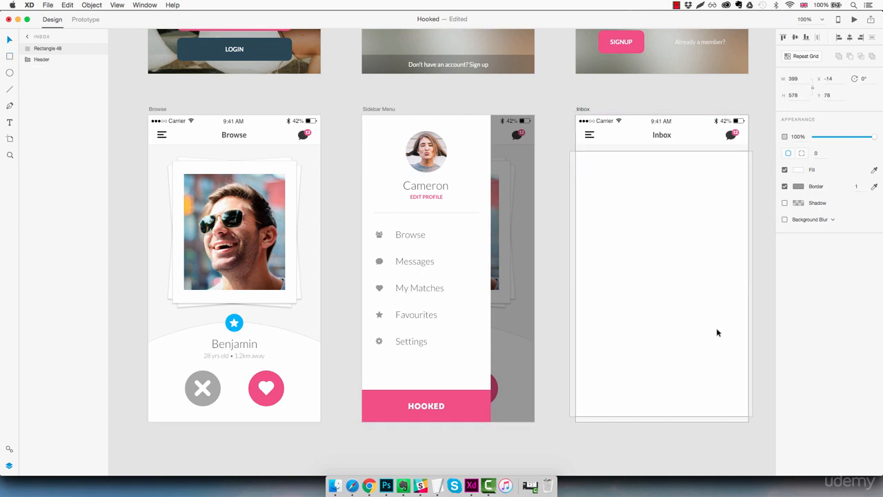
pyautogui.press('Up')
pyautogui.press('Up')
pyautogui.press('Up')
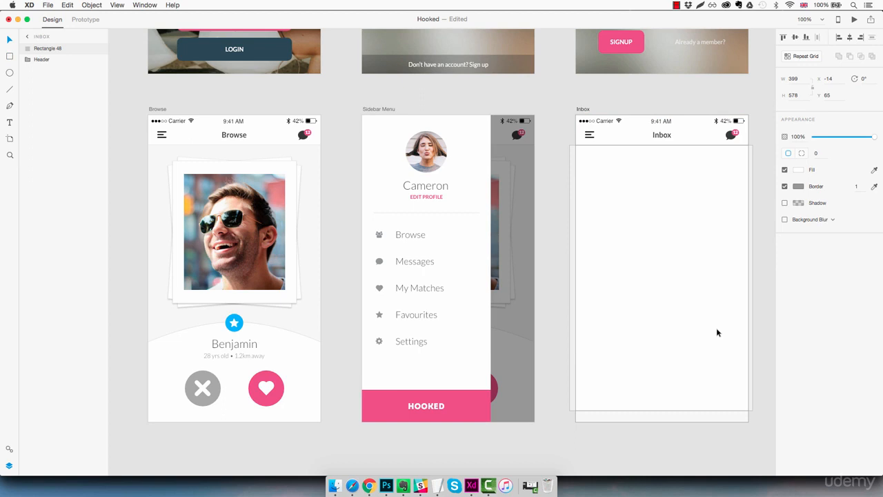
pyautogui.press('Up')
pyautogui.hotkey('shift', 'Down')
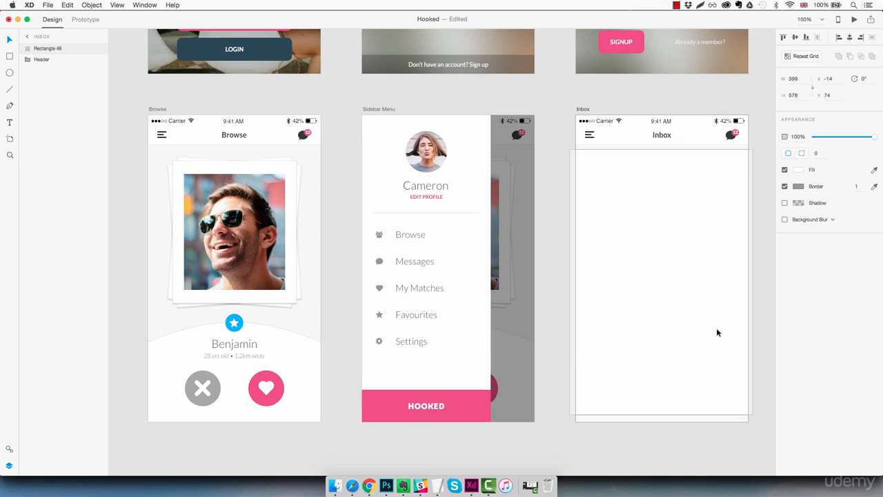
pyautogui.hotkey('shift', 'Down')
pyautogui.hotkey('shift', 'Down')
pyautogui.hotkey('shift', 'Down')
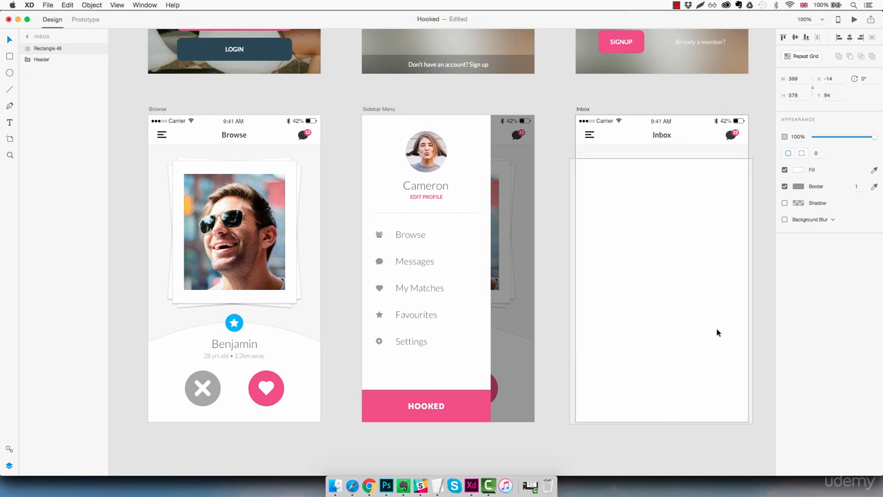
pyautogui.hotkey('shift', 'Down')
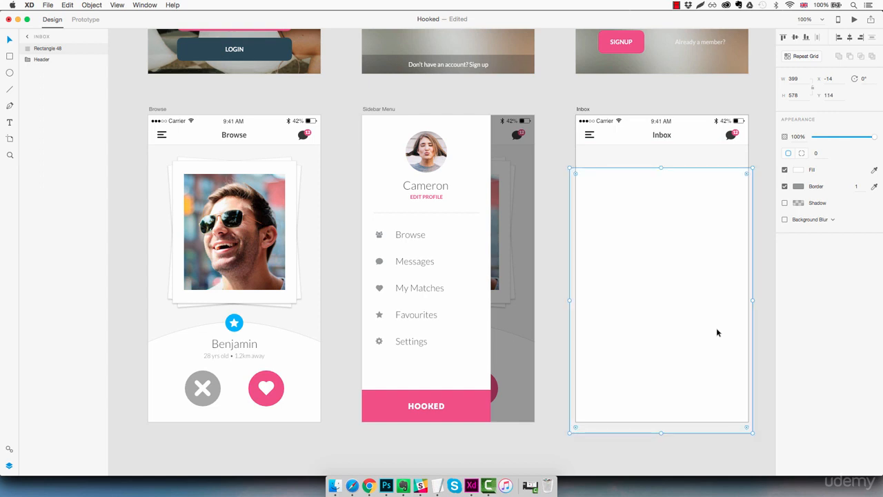
pyautogui.press('Up')
pyautogui.press('Up')
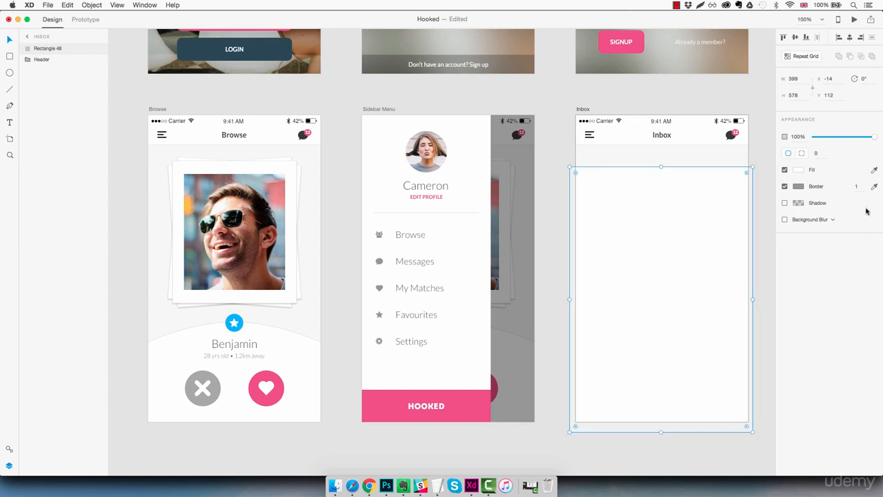
# Sample the Sidebar Menu divider colour for the content rectangle's border, then lock the rectangle
pyautogui.click(874, 188)
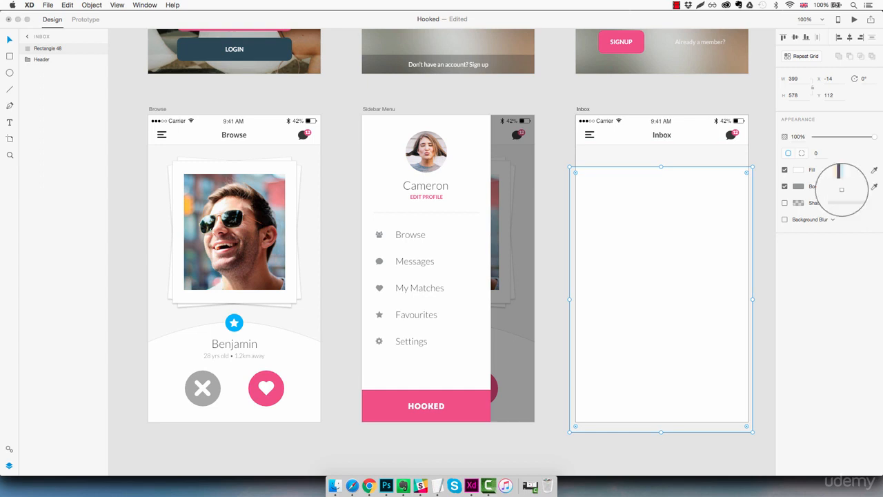
pyautogui.click(453, 214)
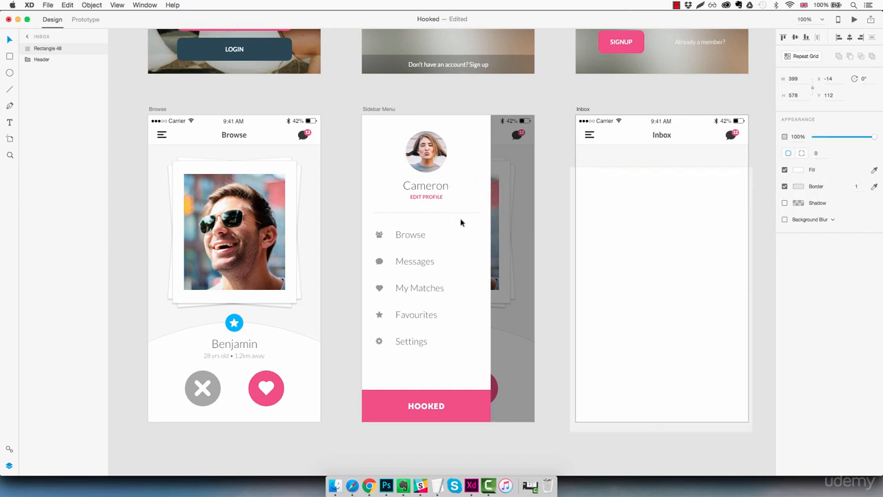
pyautogui.click(763, 168)
pyautogui.click(705, 230)
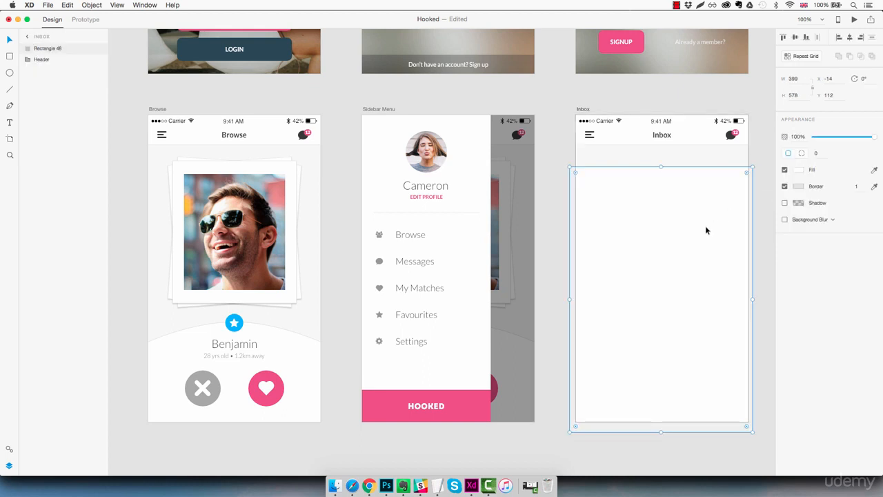
pyautogui.press('super+l')
pyautogui.click(766, 207)
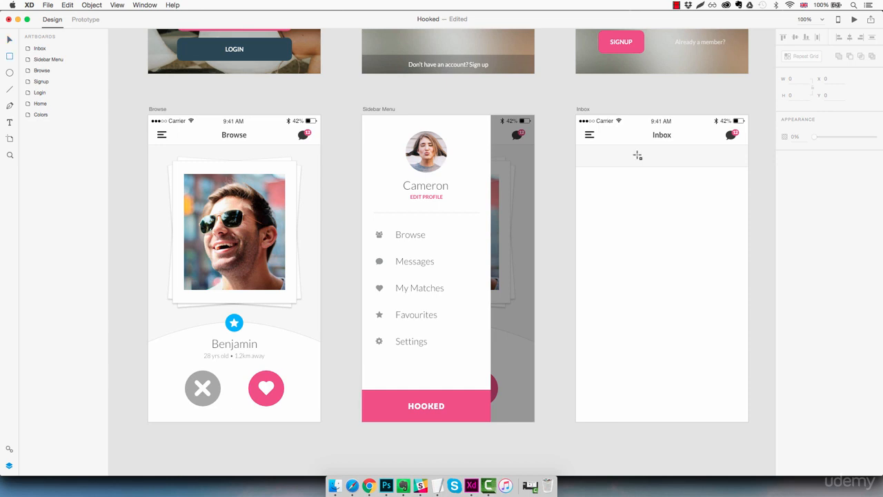
# Draw a search bar rectangle about 325 × 27 below the Inbox header with corner radius 10
pyautogui.moveTo(588, 151); pyautogui.dragTo(738, 163)
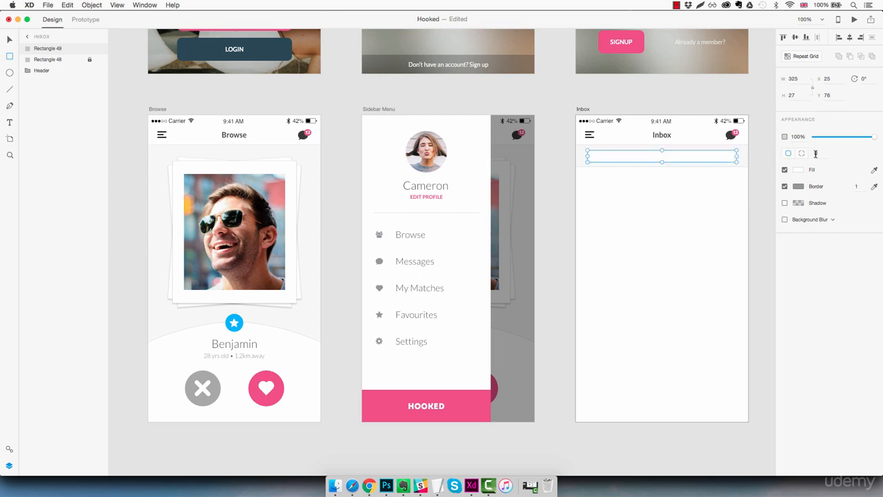
pyautogui.write('2')
pyautogui.press('Return')
# Set the search bar rectangle's width to 336 and height to 28
pyautogui.click(803, 78)
pyautogui.press('Up')
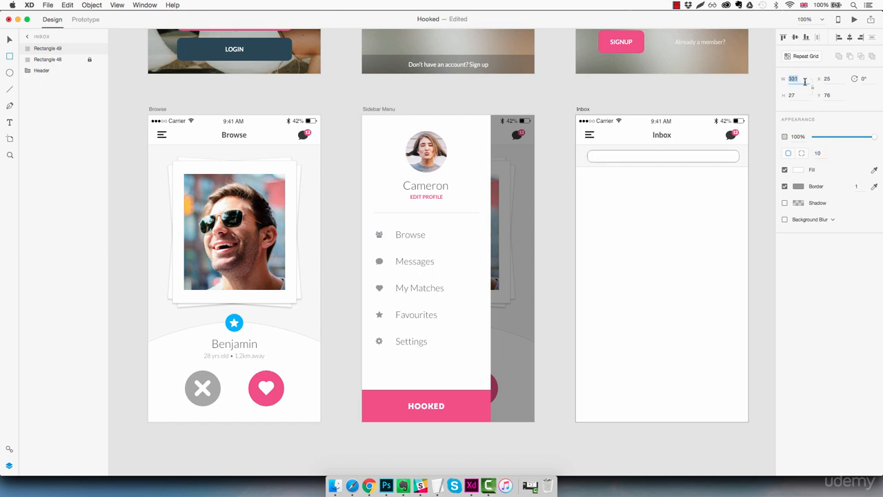
pyautogui.press('Up')
pyautogui.click(802, 96)
pyautogui.press('Up')
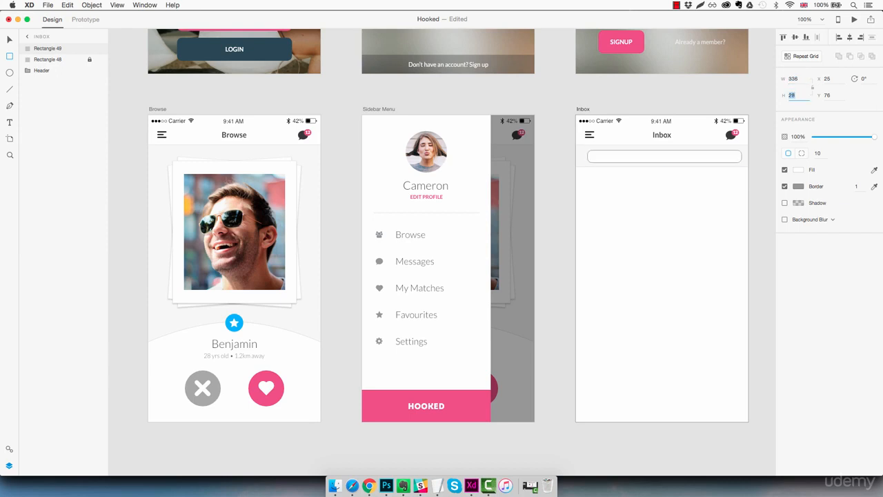
pyautogui.press('Return')
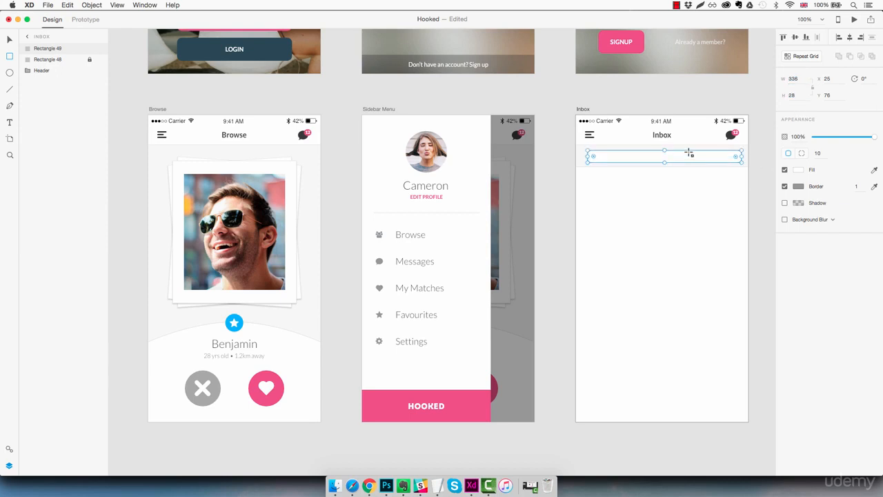
# Move the search bar to X 20, Y 75 and sample the header divider colour for its border
pyautogui.press('z')
pyautogui.click(682, 155)
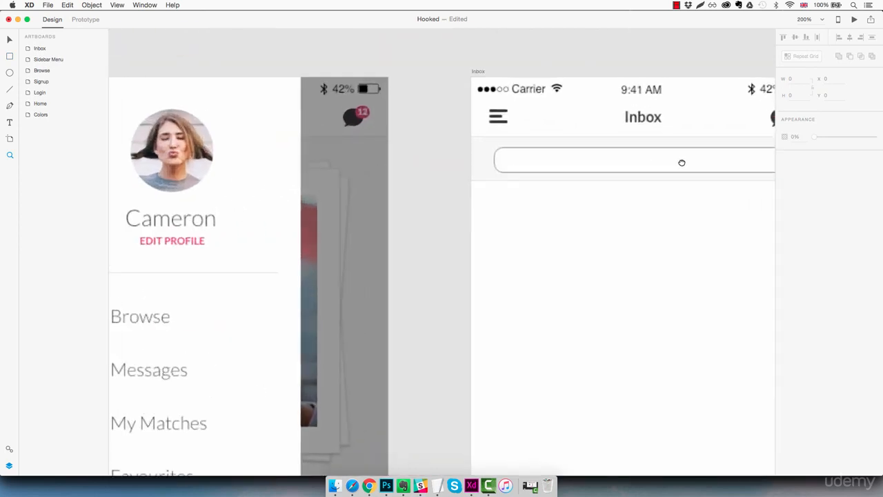
pyautogui.press('v')
pyautogui.click(534, 186)
pyautogui.moveTo(533, 190); pyautogui.dragTo(535, 196)
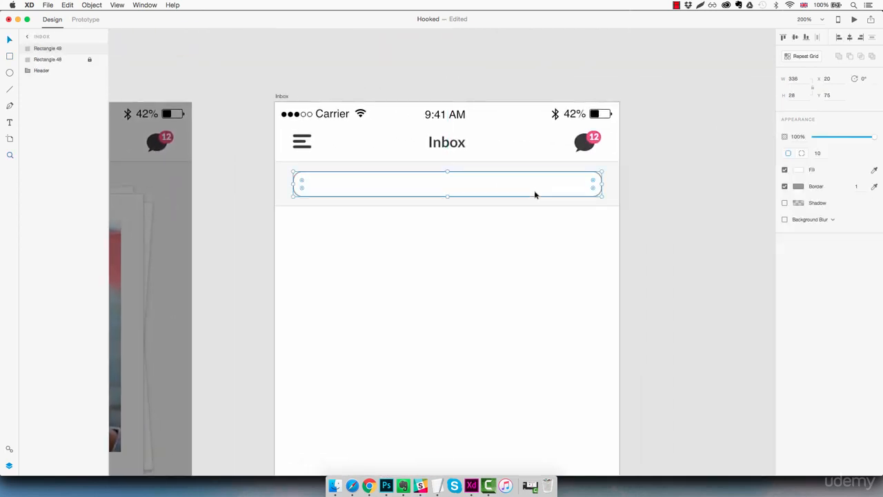
pyautogui.click(874, 187)
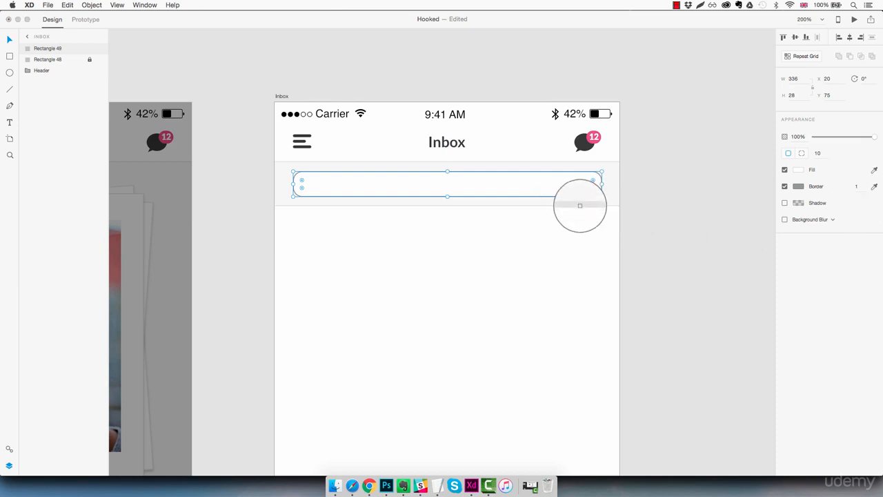
pyautogui.click(580, 204)
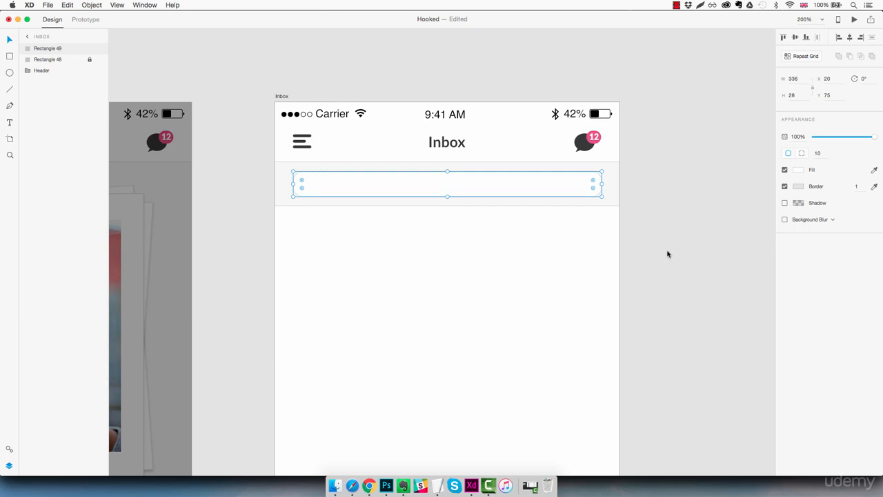
# Add a text object reading "Search messages" in the Inbox content area
pyautogui.press('t')
pyautogui.click(434, 241)
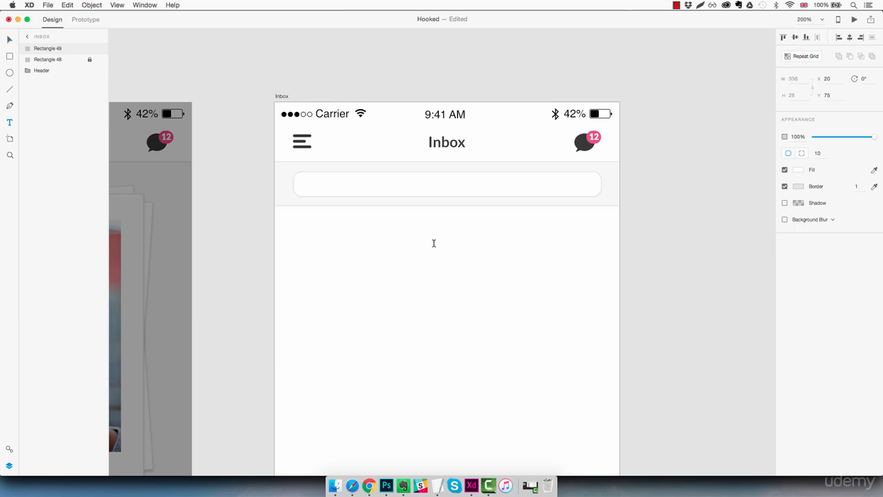
pyautogui.write('Sear')
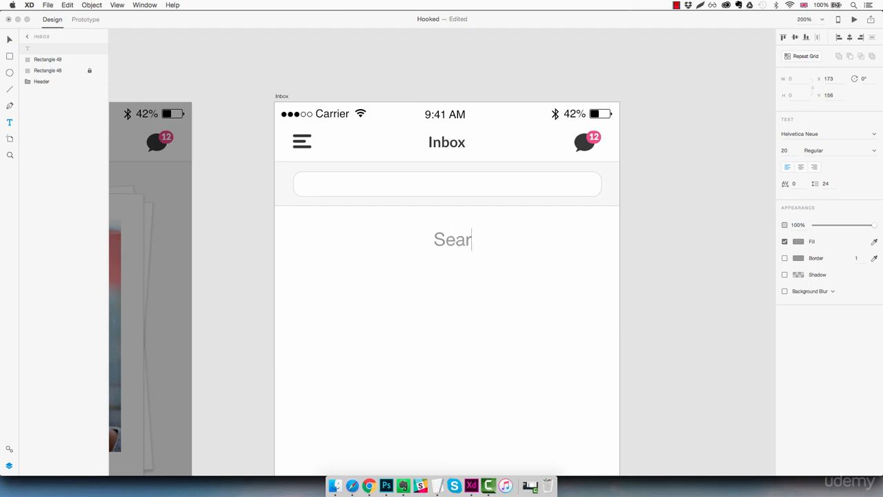
pyautogui.write('ch messages')
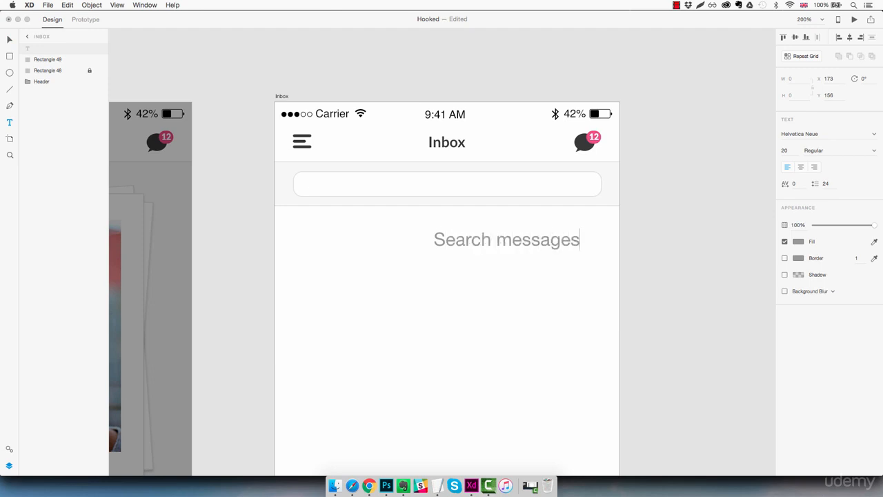
pyautogui.press('Escape')
# Set the "Search messages" text to the Lato font at size 12
pyautogui.click(837, 134)
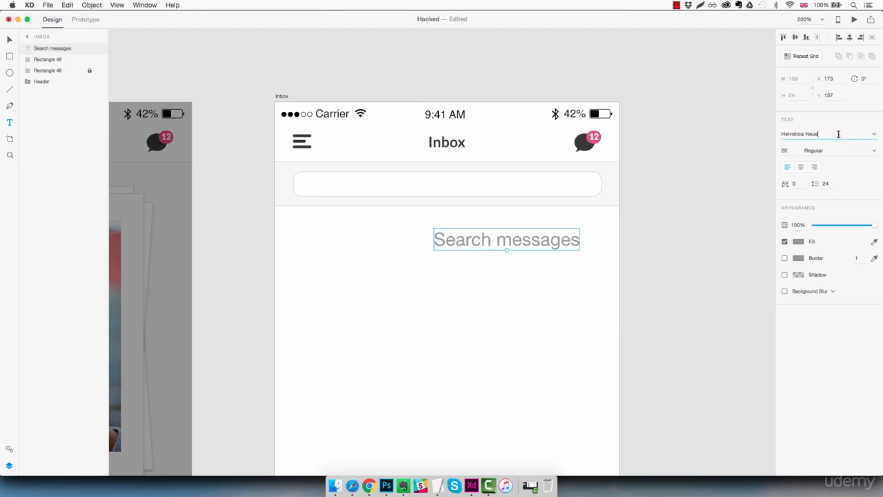
pyautogui.write('Lato')
pyautogui.press('Return')
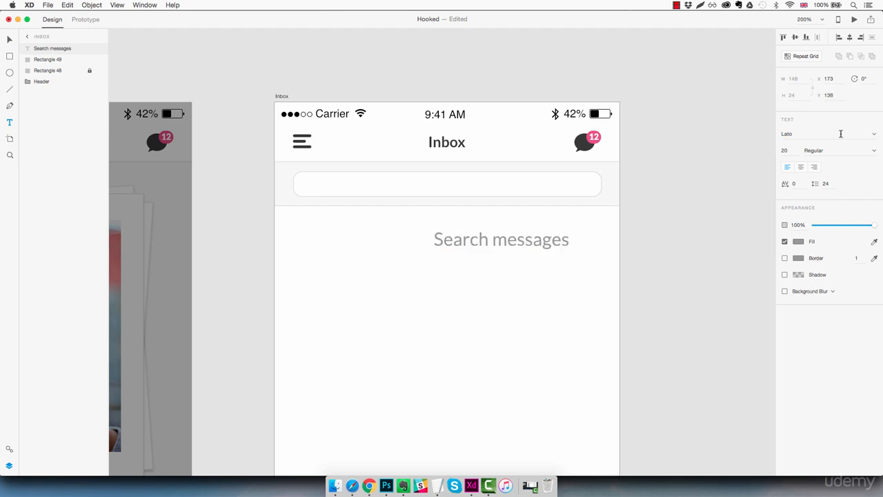
pyautogui.click(787, 151)
pyautogui.write('15')
pyautogui.press('Return')
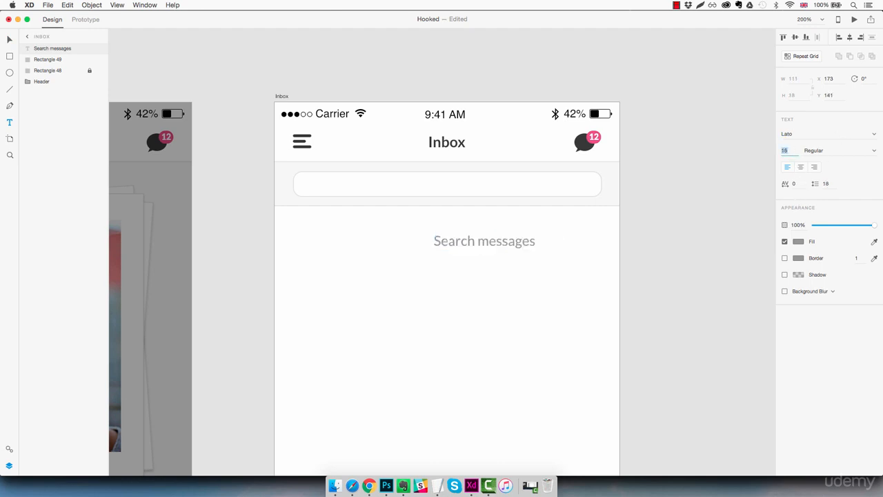
pyautogui.write('12')
pyautogui.press('Return')
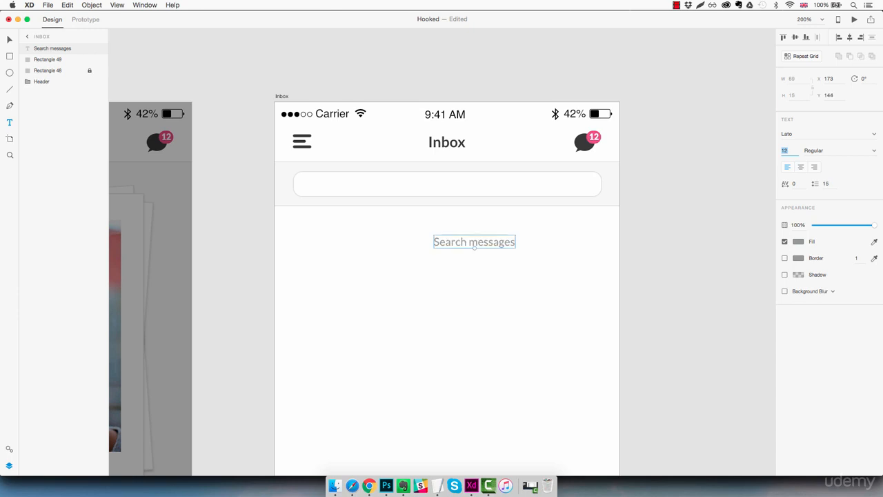
# Colour the search text with the dark grey swatch at 50% opacity and move it into the search bar
pyautogui.click(800, 242)
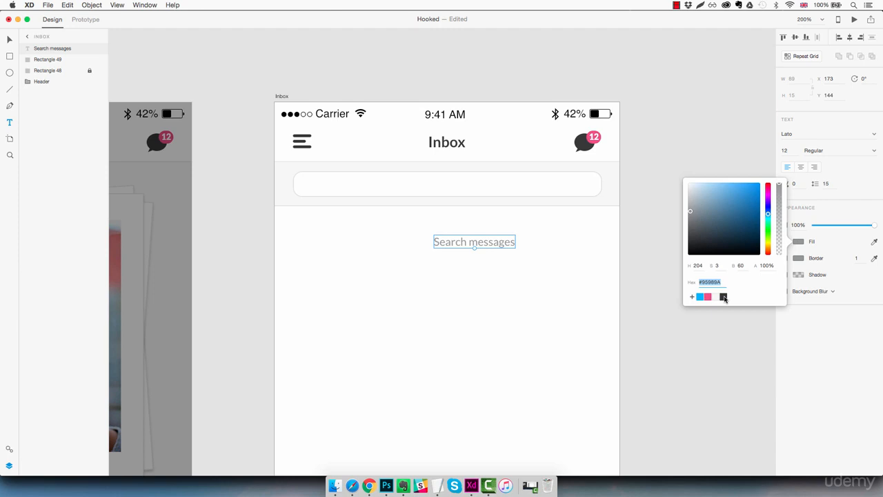
pyautogui.click(723, 297)
pyautogui.press('Escape')
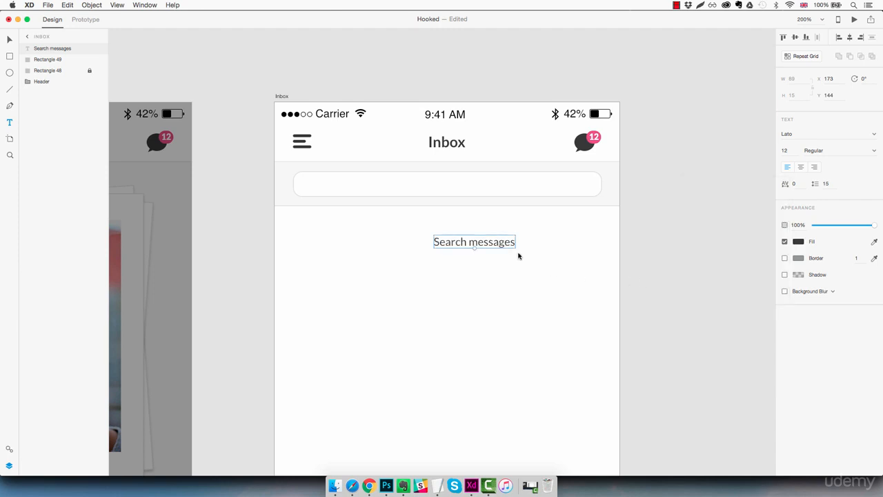
pyautogui.moveTo(876, 225); pyautogui.dragTo(840, 226)
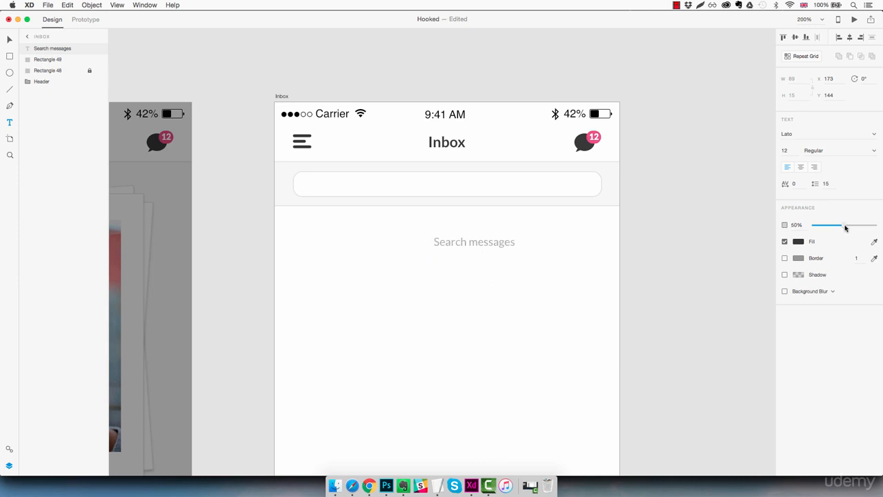
pyautogui.press('Escape')
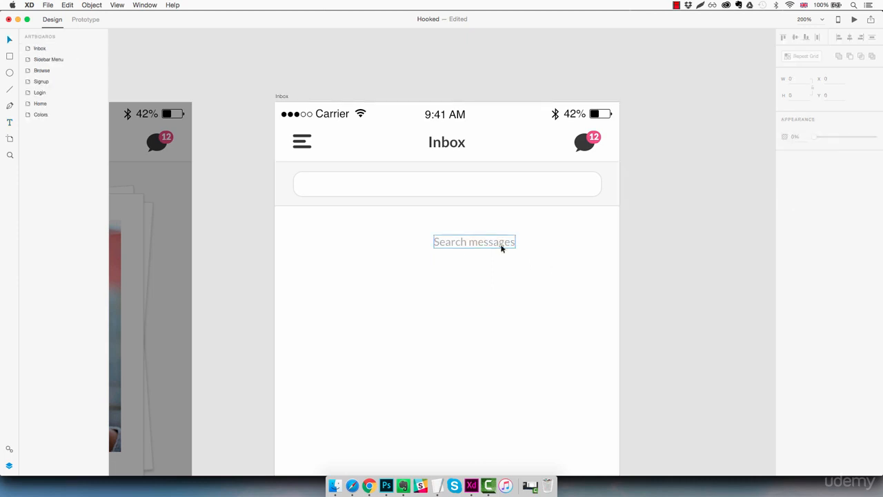
pyautogui.moveTo(502, 248); pyautogui.dragTo(477, 189)
pyautogui.click(497, 236)
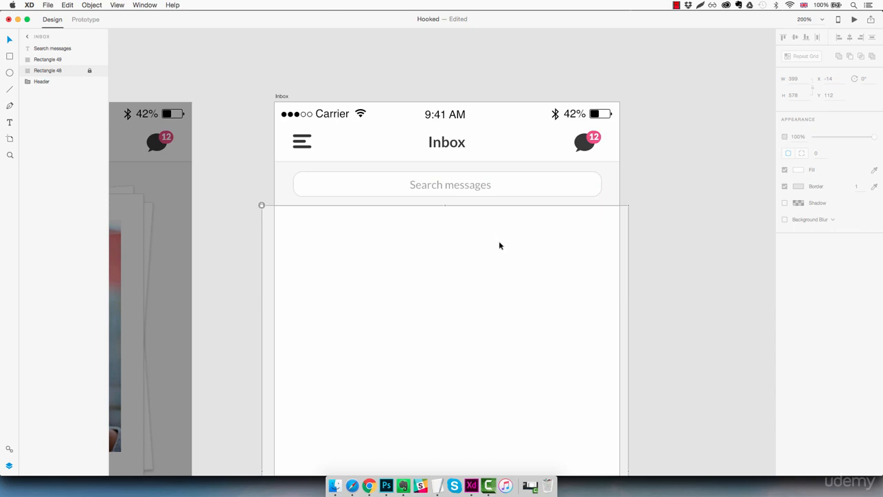
# Open the Font Awesome cheatsheet in Chrome, then return to the design
pyautogui.moveTo(374, 487)
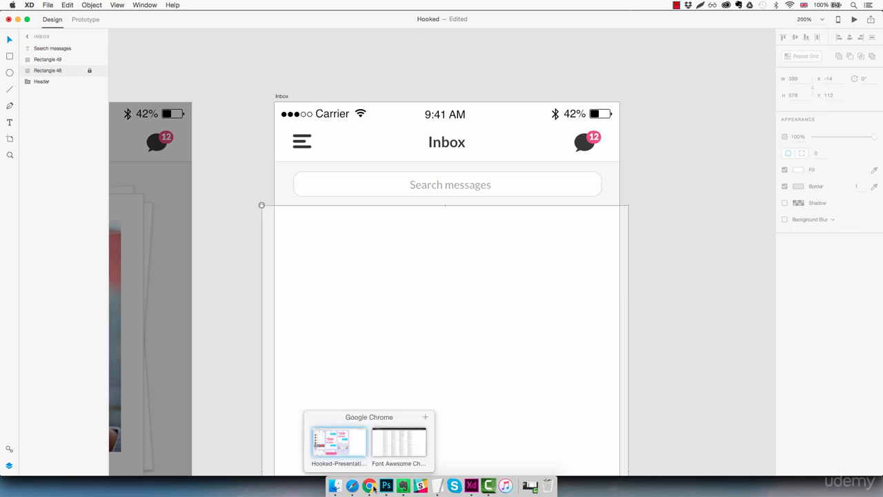
pyautogui.click(399, 455)
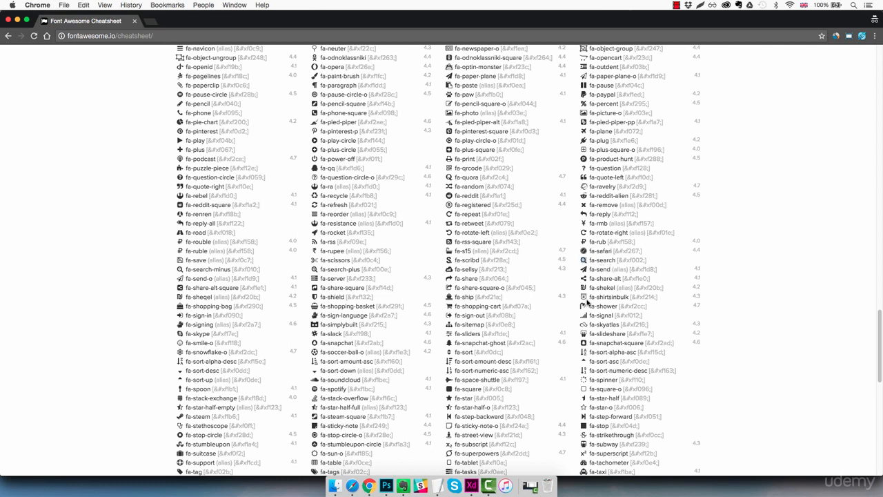
pyautogui.click(472, 485)
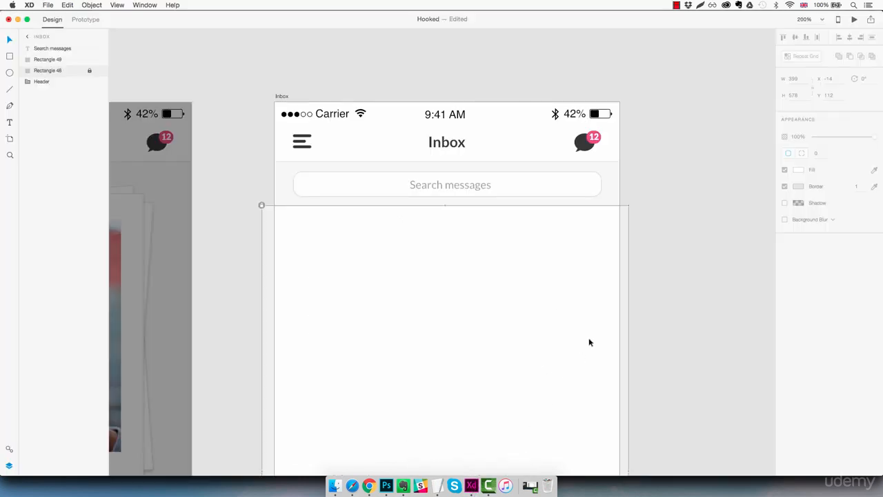
# Paste the copied search glyph as a text object in the Inbox content area and set its font to FontAwesome
pyautogui.click(455, 243)
pyautogui.press('super+v')
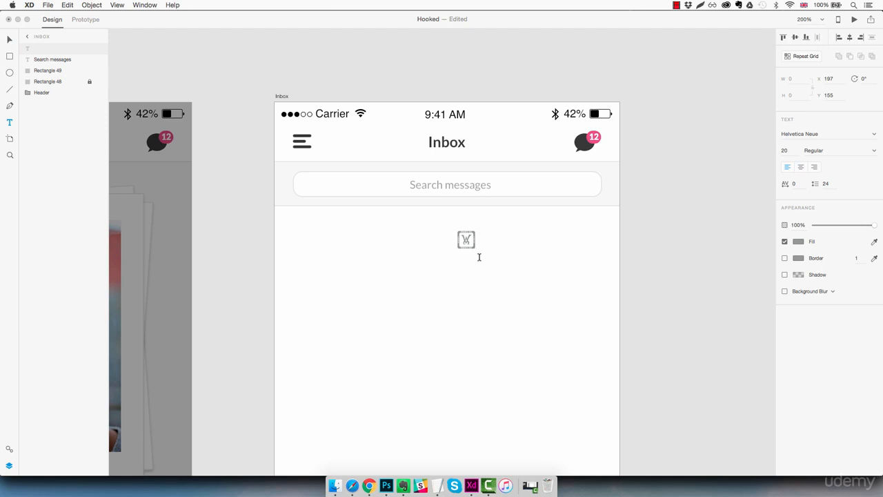
pyautogui.press('super+a')
pyautogui.click(824, 134)
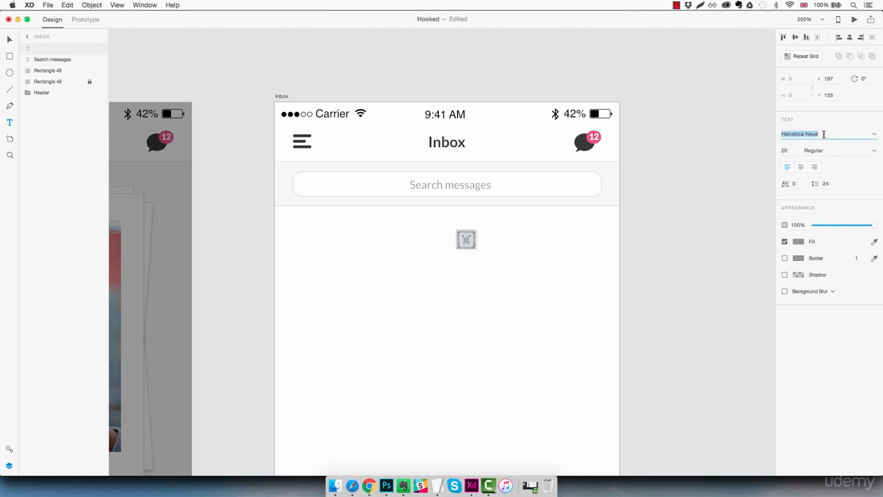
pyautogui.write('Font')
pyautogui.press('Return')
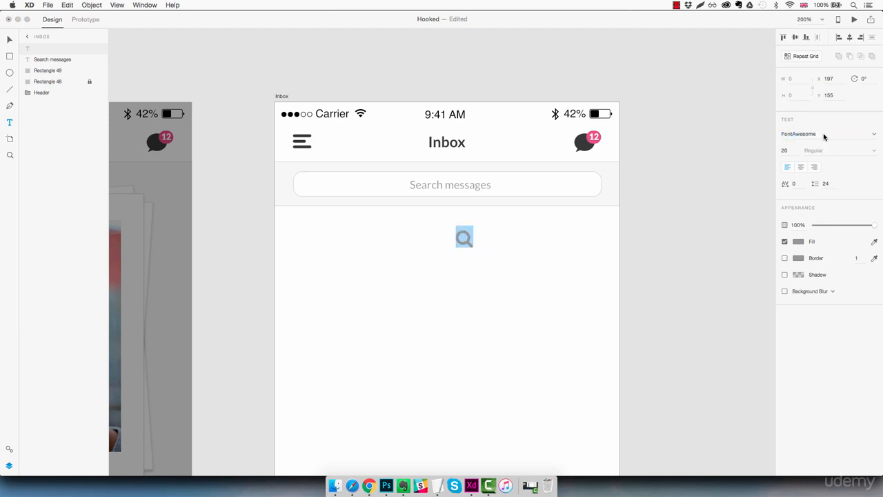
pyautogui.press('Escape')
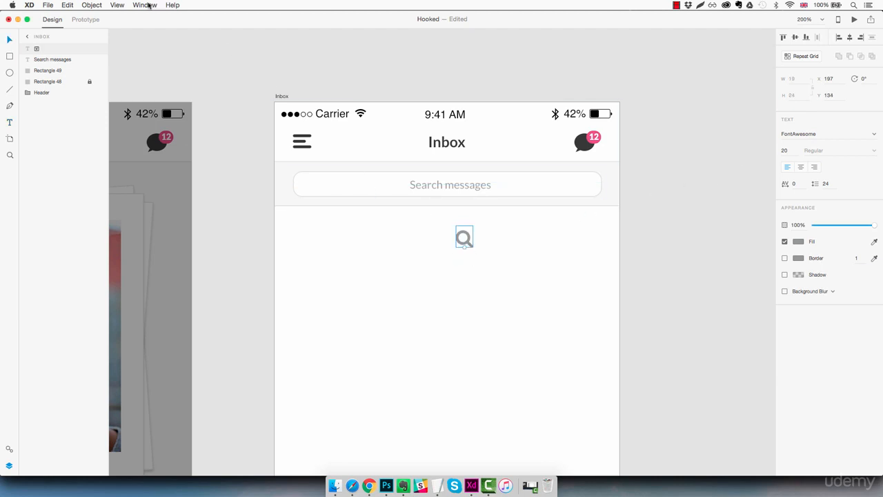
# Convert the search icon text into a path
pyautogui.click(92, 5)
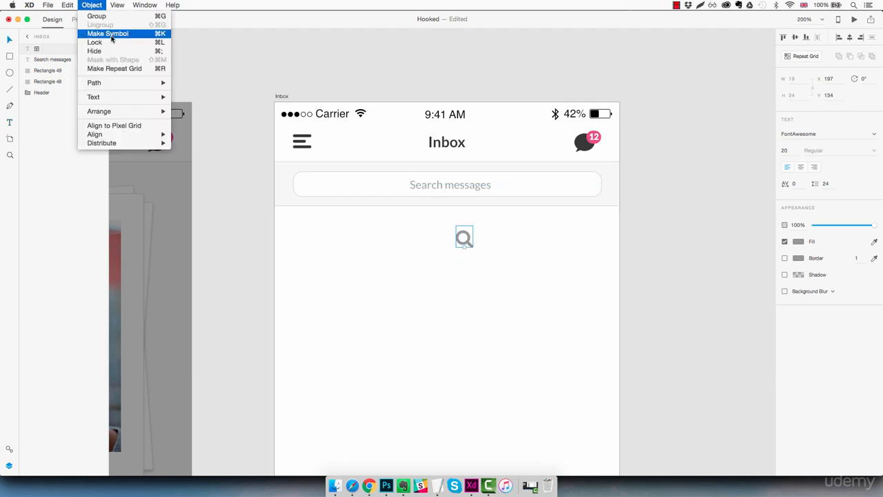
pyautogui.moveTo(121, 84)
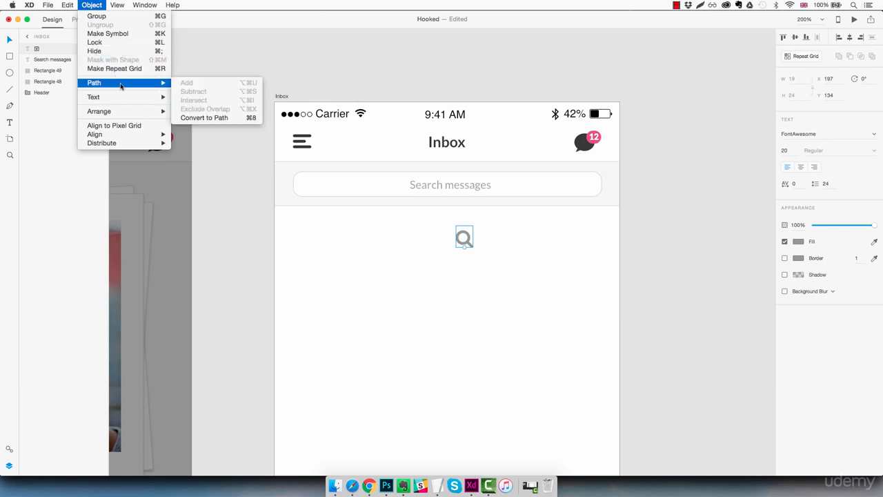
pyautogui.click(210, 118)
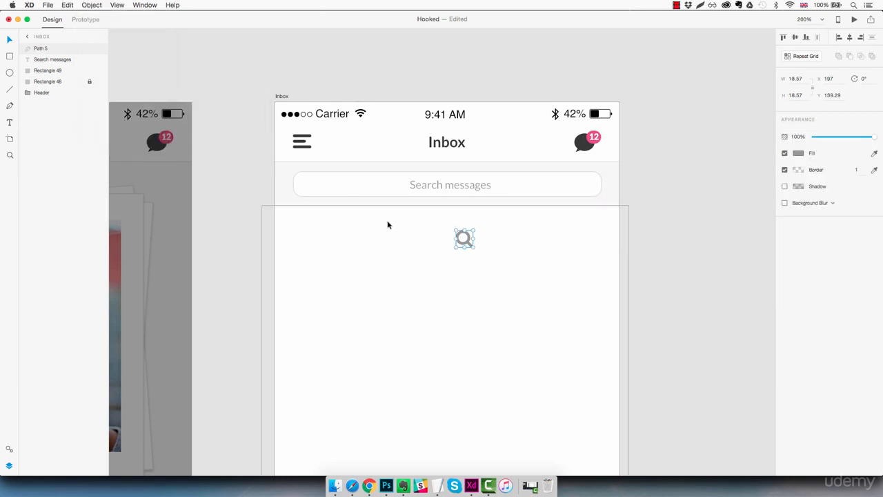
# Move the search icon into the search bar just left of the "Search messages" text
pyautogui.moveTo(468, 243); pyautogui.dragTo(404, 187)
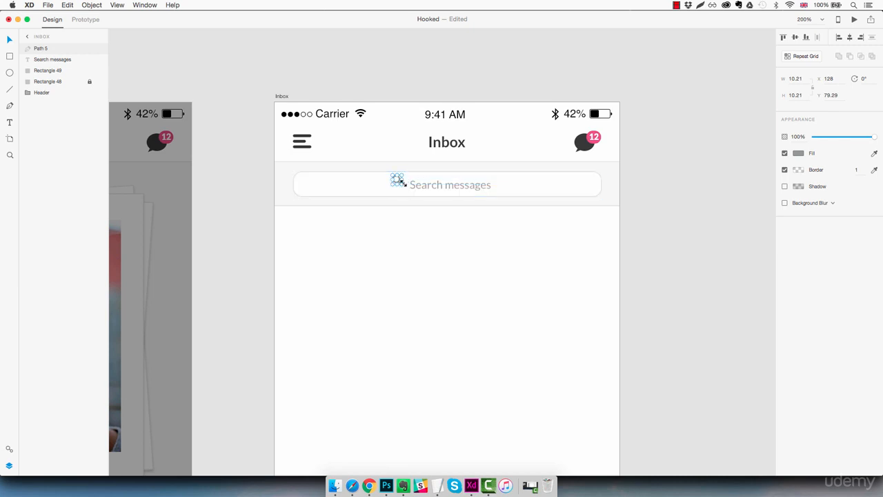
pyautogui.press('Down')
pyautogui.press('Down')
pyautogui.press('Down')
pyautogui.press('Down')
pyautogui.press('Down')
pyautogui.press('Right')
pyautogui.press('Right')
pyautogui.press('Right')
pyautogui.press('Right')
pyautogui.press('Left')
# Fill the search icon with the dark grey swatch and set its opacity to 50%
pyautogui.click(799, 153)
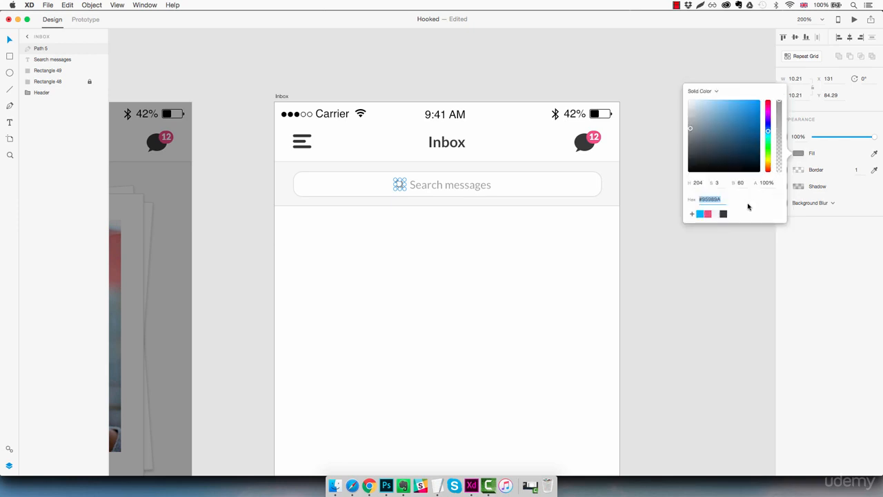
pyautogui.click(723, 214)
pyautogui.click(822, 237)
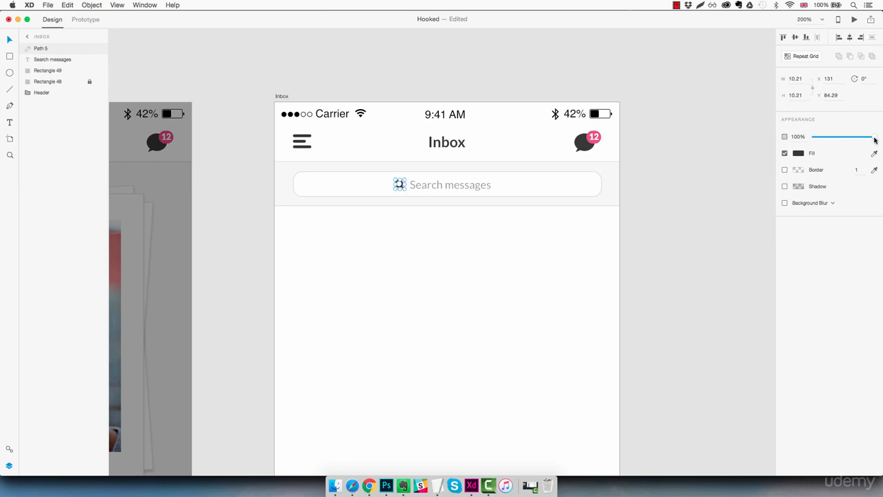
pyautogui.moveTo(873, 138); pyautogui.dragTo(846, 139)
# Group the search icon with the "Search messages" text and centre the group in the search bar
pyautogui.click(508, 184)
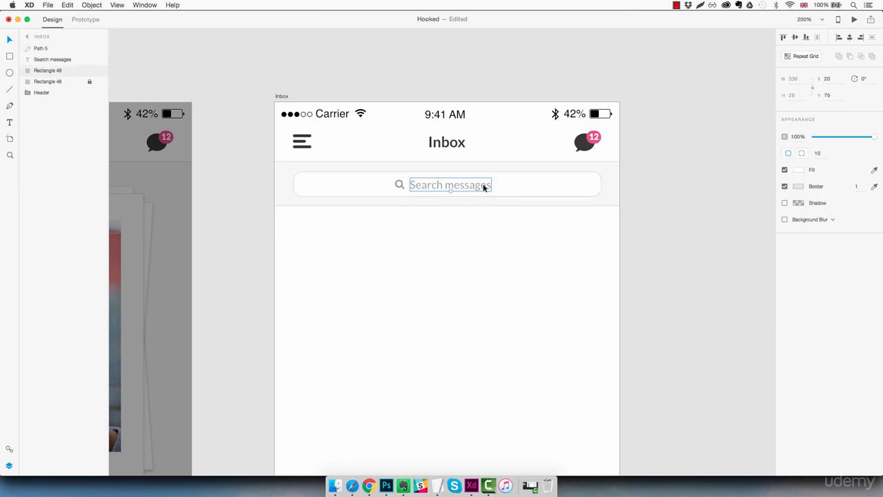
pyautogui.click(400, 185)
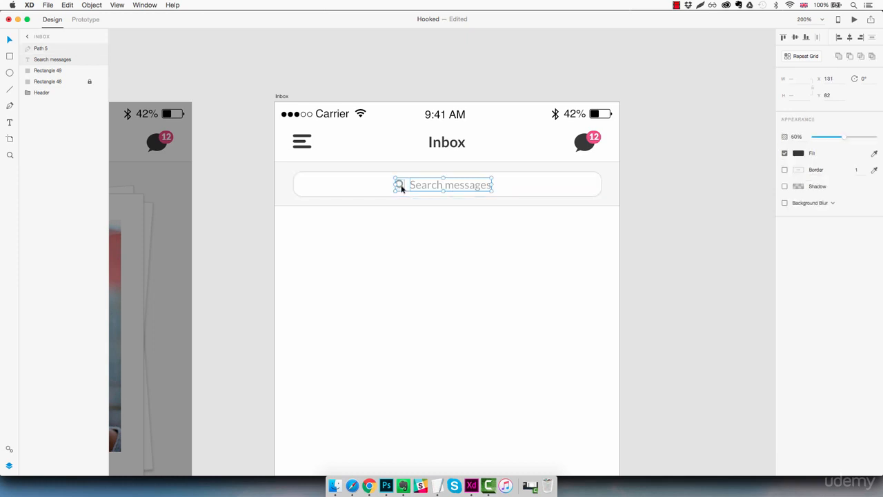
pyautogui.press('super+g')
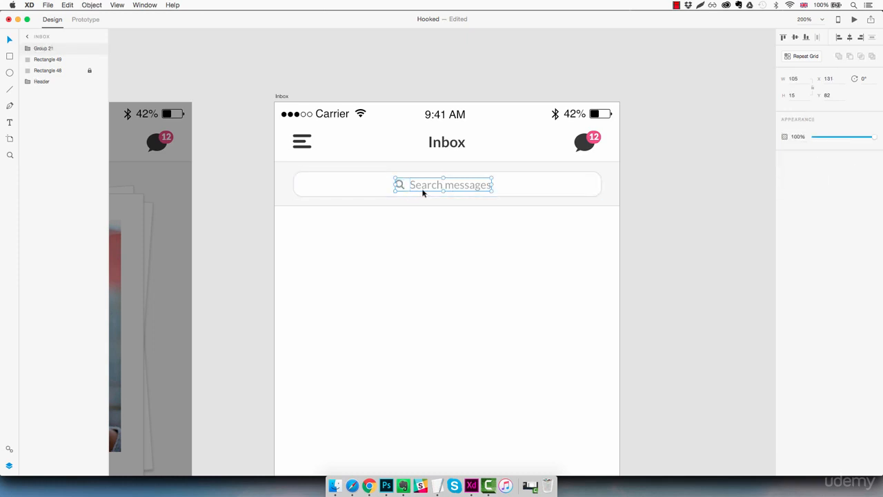
pyautogui.moveTo(427, 185); pyautogui.dragTo(430, 190)
pyautogui.click(505, 238)
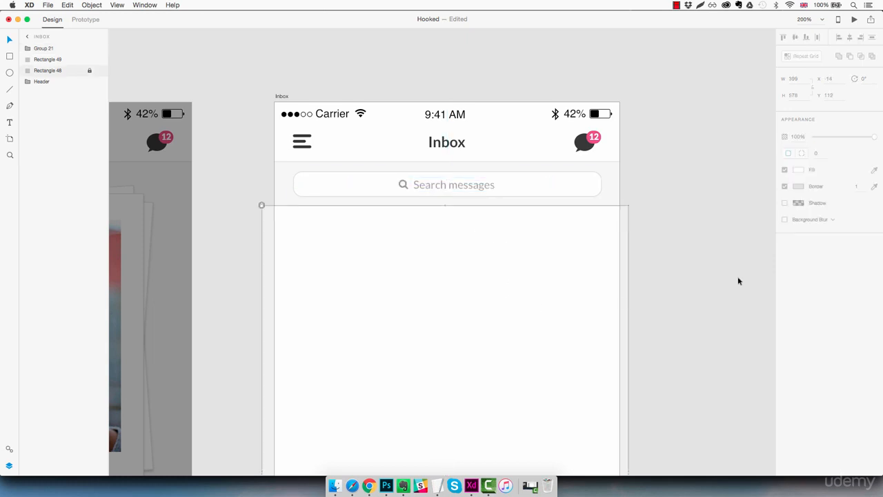
pyautogui.click(722, 297)
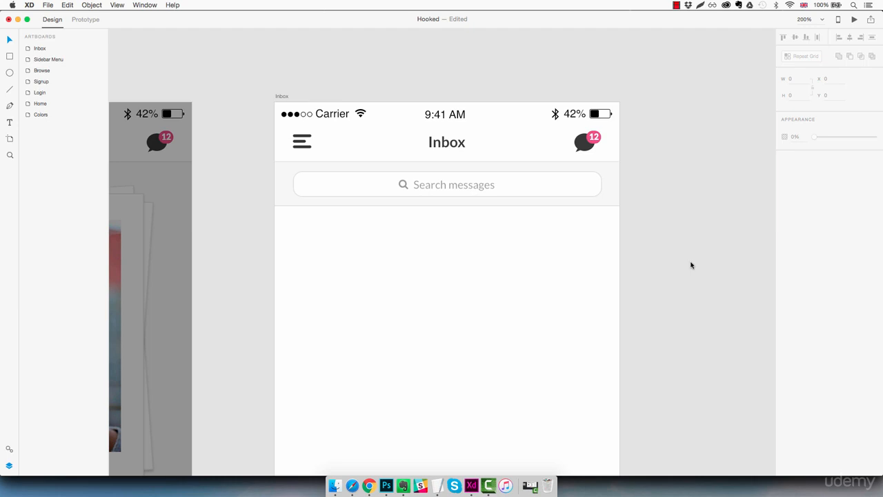
# Draw a circle about 60 px across below the search bar and remove its border
pyautogui.click(11, 72)
pyautogui.moveTo(306, 236); pyautogui.dragTo(378, 292)
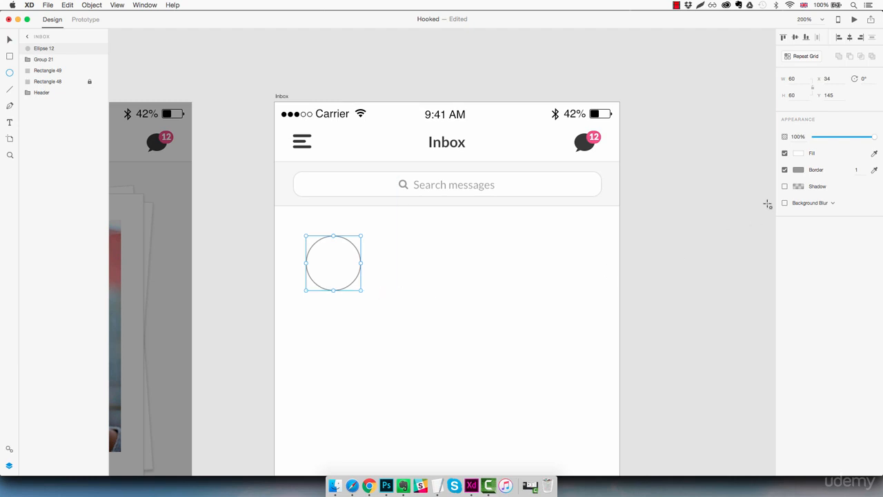
pyautogui.click(785, 170)
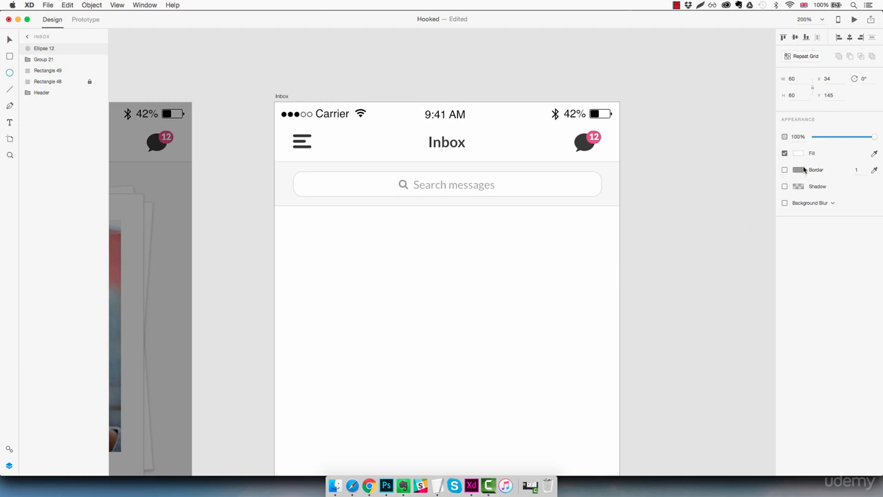
# Fill the circle with dark grey #383838
pyautogui.click(798, 153)
pyautogui.moveTo(741, 148); pyautogui.dragTo(670, 158)
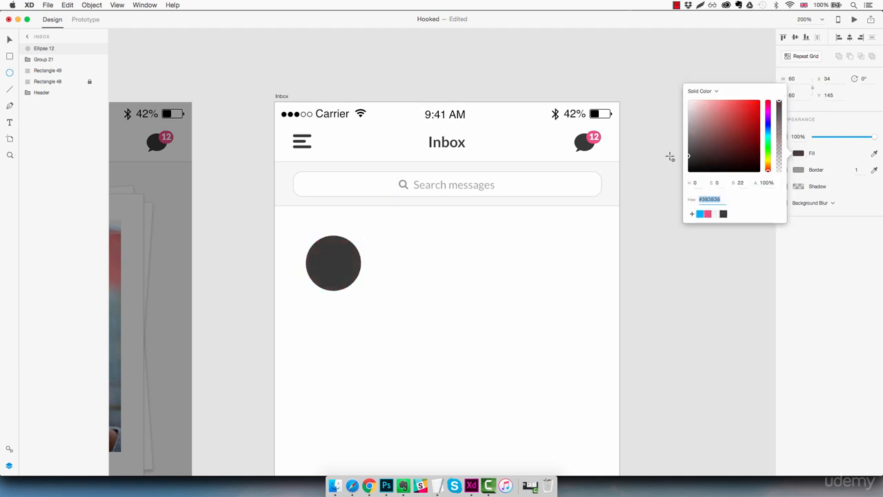
pyautogui.click(641, 271)
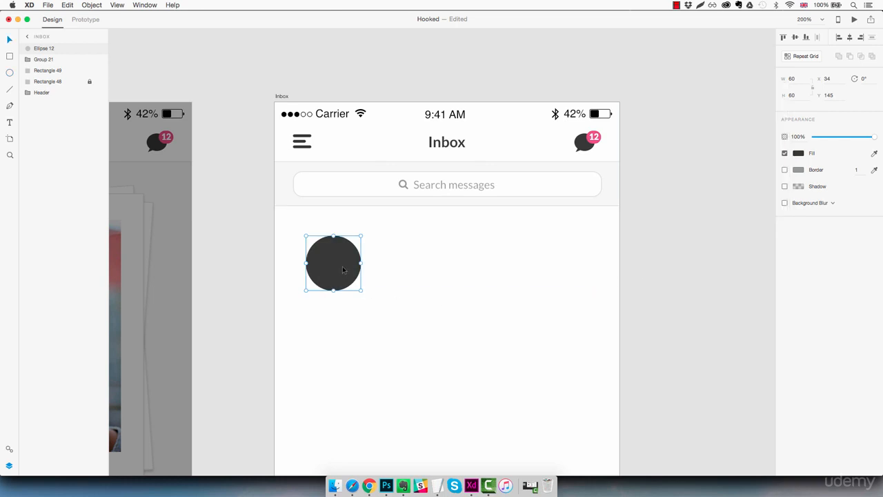
# Position the circle at X 20, Y 132 in the message list
pyautogui.moveTo(345, 270); pyautogui.dragTo(311, 237)
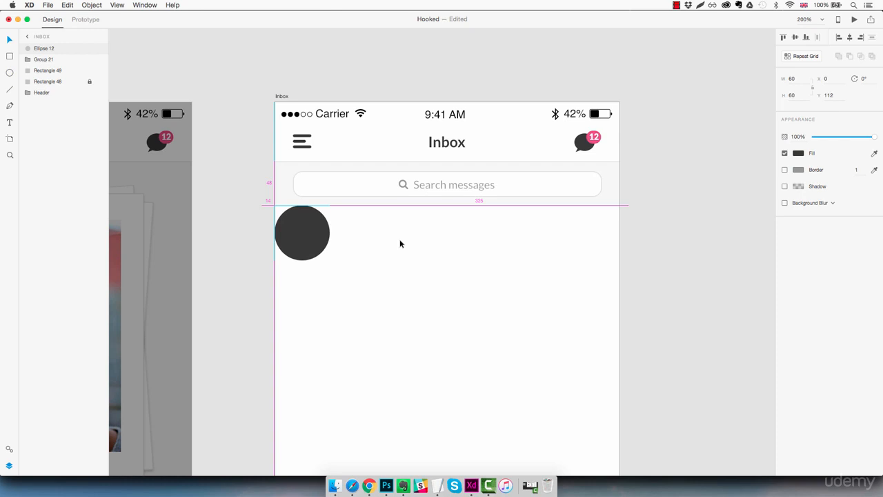
pyautogui.hotkey('shift', 'Down')
pyautogui.hotkey('shift', 'Down')
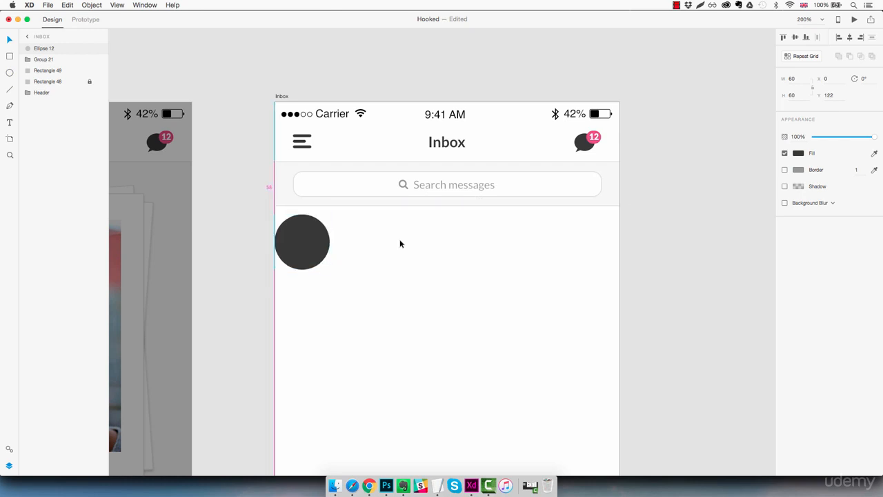
pyautogui.hotkey('shift', 'Right')
pyautogui.hotkey('shift', 'Right')
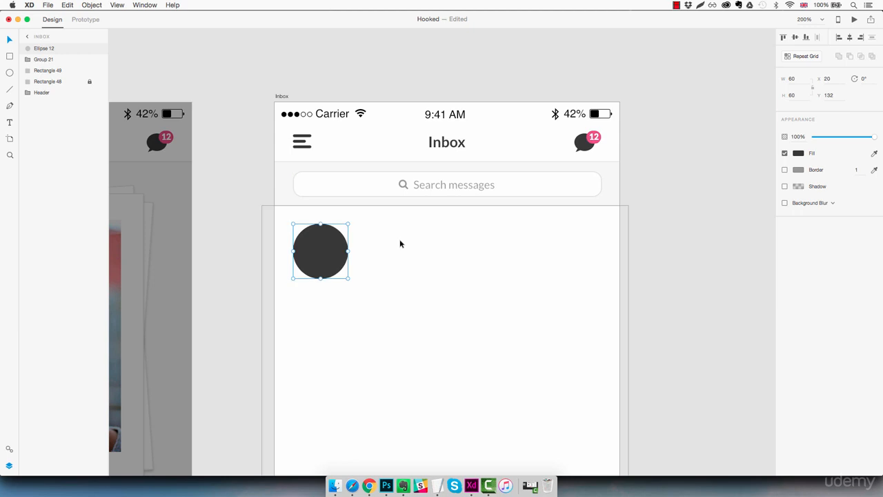
# Add a text object reading "Username" to the right of the circle
pyautogui.press('t')
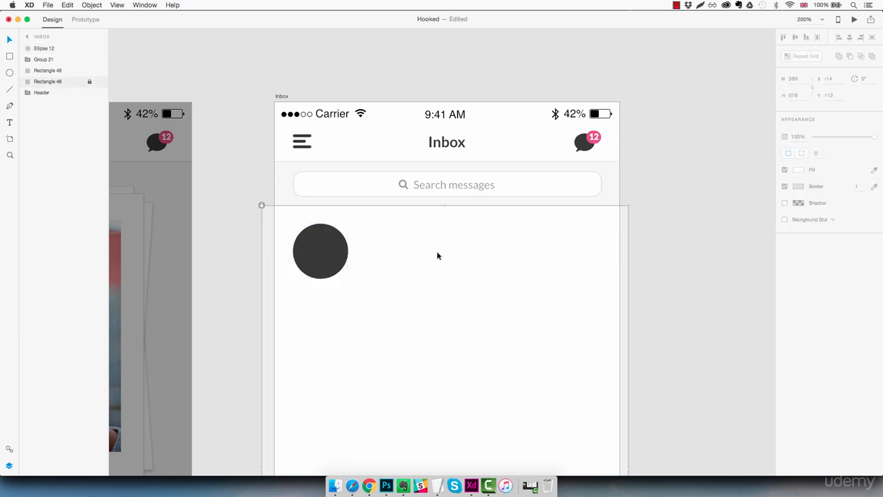
pyautogui.click(385, 247)
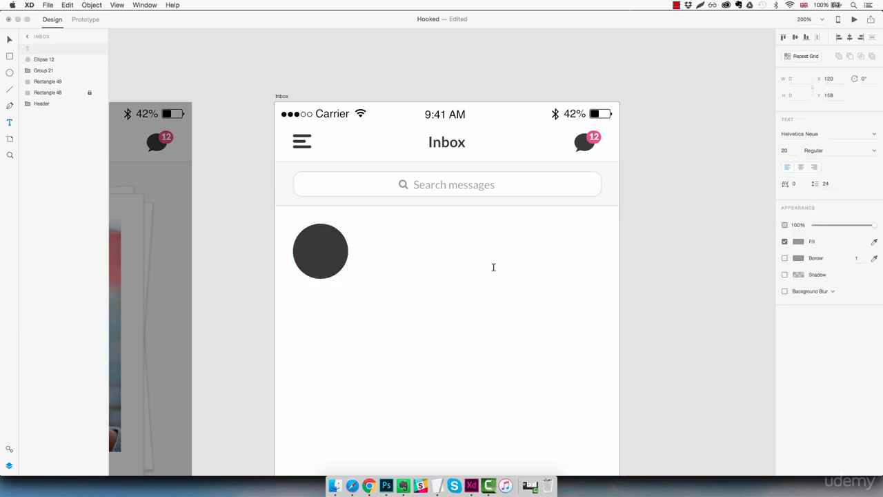
pyautogui.write('Userna')
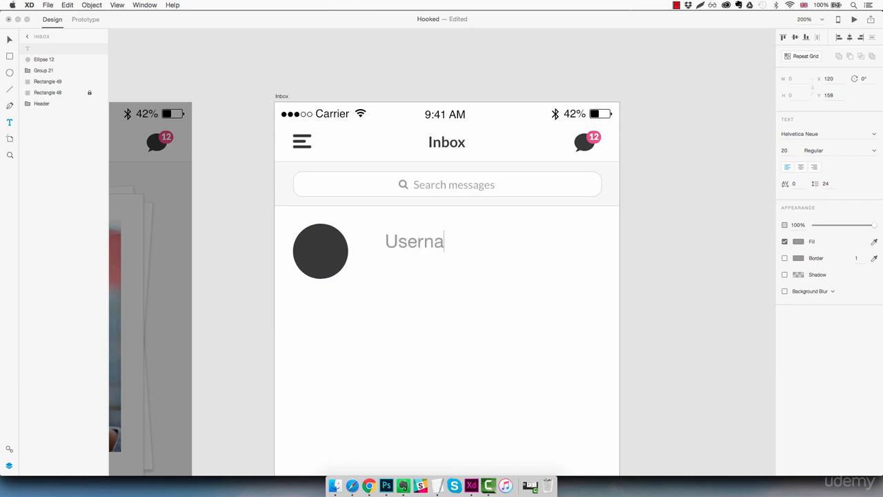
pyautogui.write('me')
pyautogui.press('Escape')
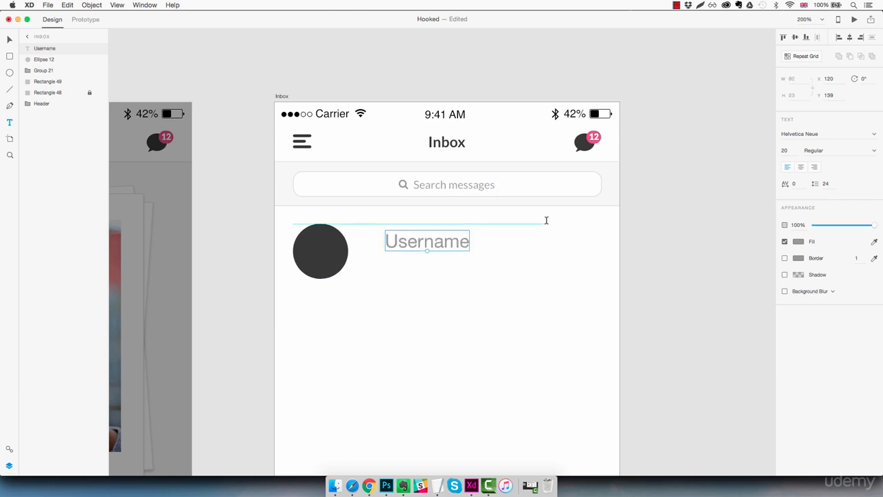
# Set the Username text to the Lato font with the dark grey swatch fill
pyautogui.write('Lato')
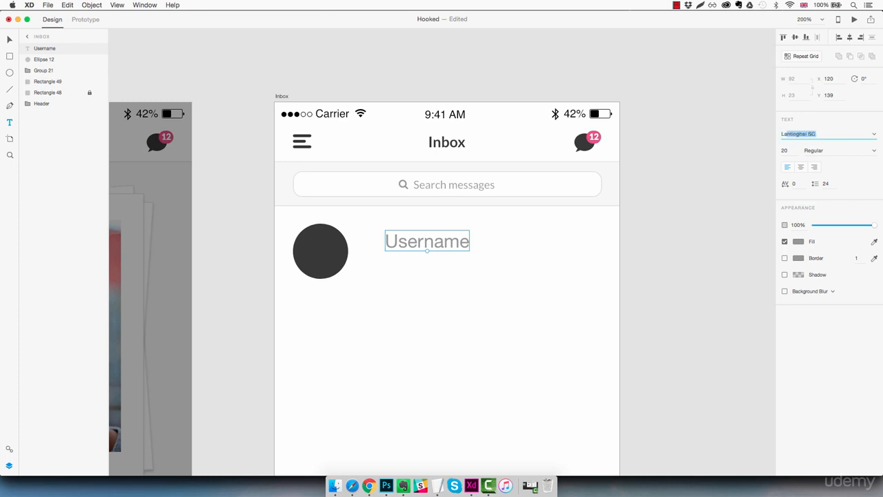
pyautogui.press('Return')
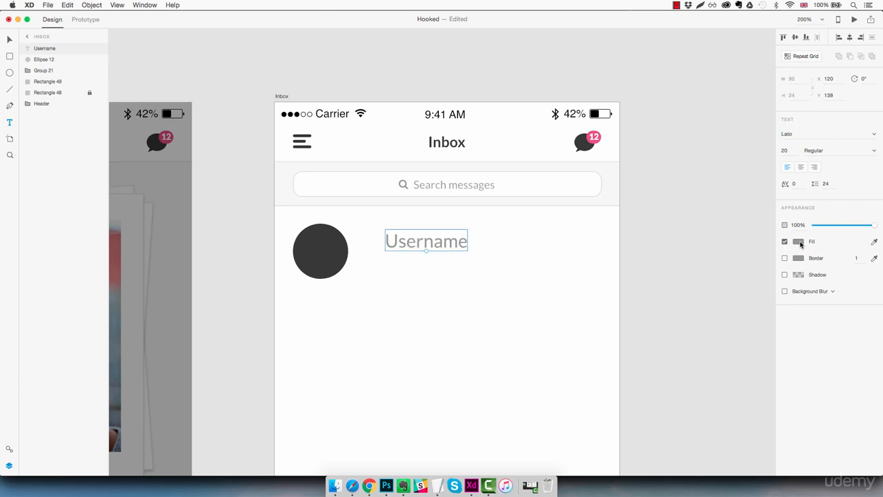
pyautogui.click(799, 242)
pyautogui.click(724, 297)
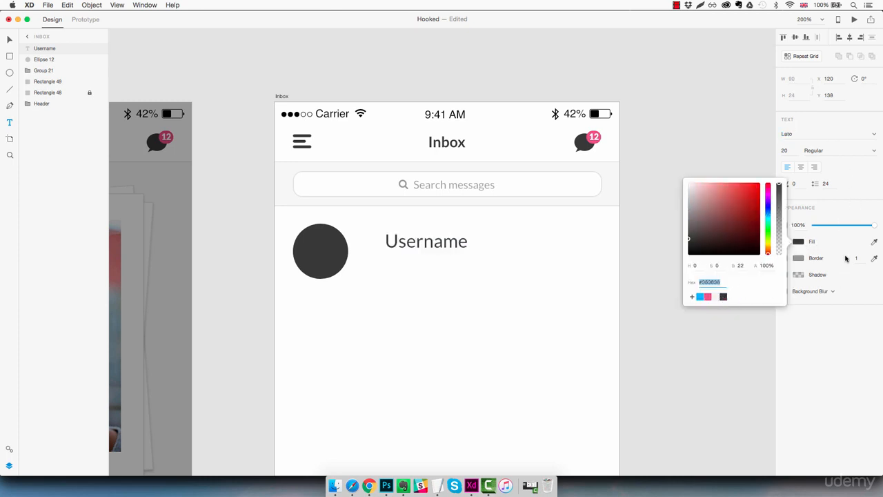
# Set the Username text to size 16 and Bold weight
pyautogui.click(797, 150)
pyautogui.press('Down')
pyautogui.press('Down')
pyautogui.press('Down')
pyautogui.press('Down')
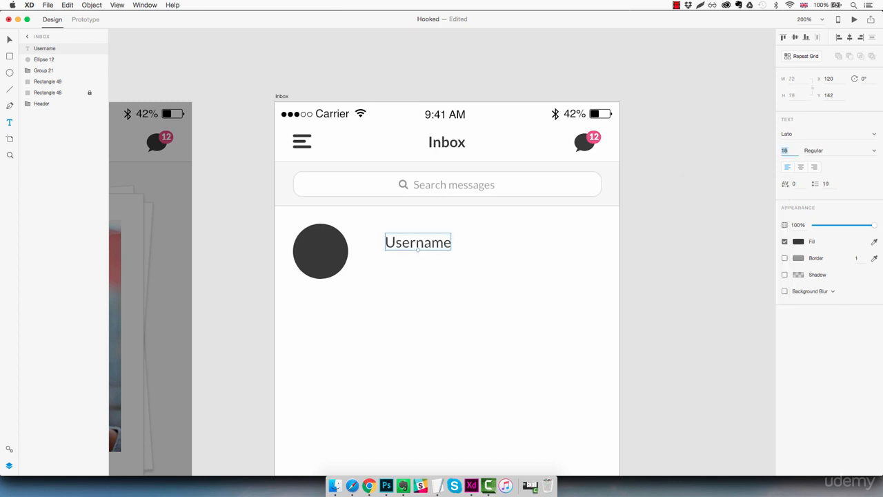
pyautogui.click(875, 151)
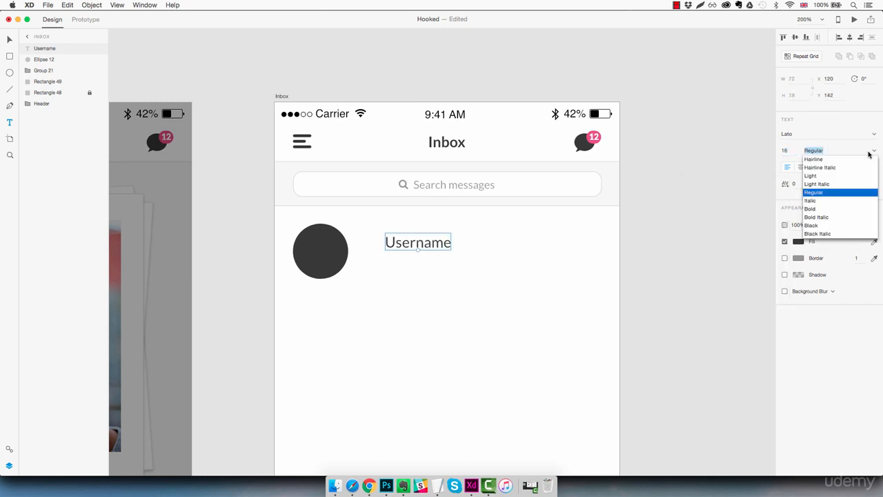
pyautogui.click(825, 213)
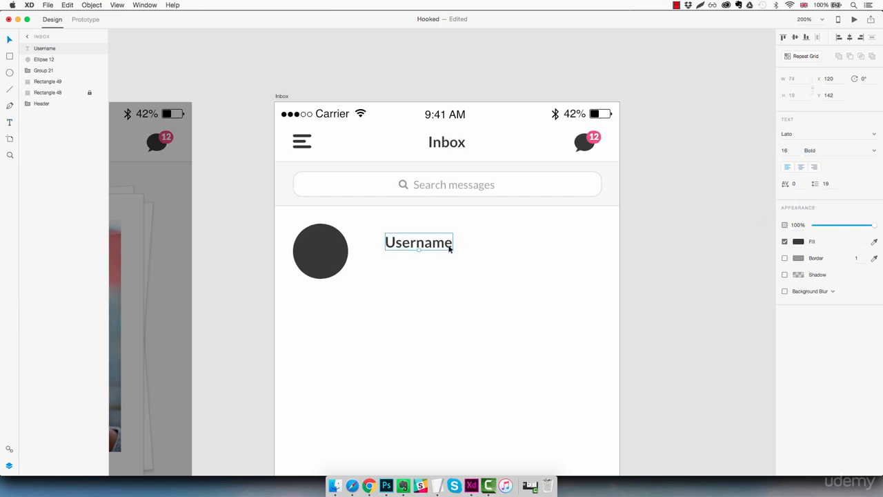
# Duplicate the Username text just below itself and set the copy to size 14 Regular
pyautogui.moveTo(449, 247); pyautogui.dragTo(420, 267)
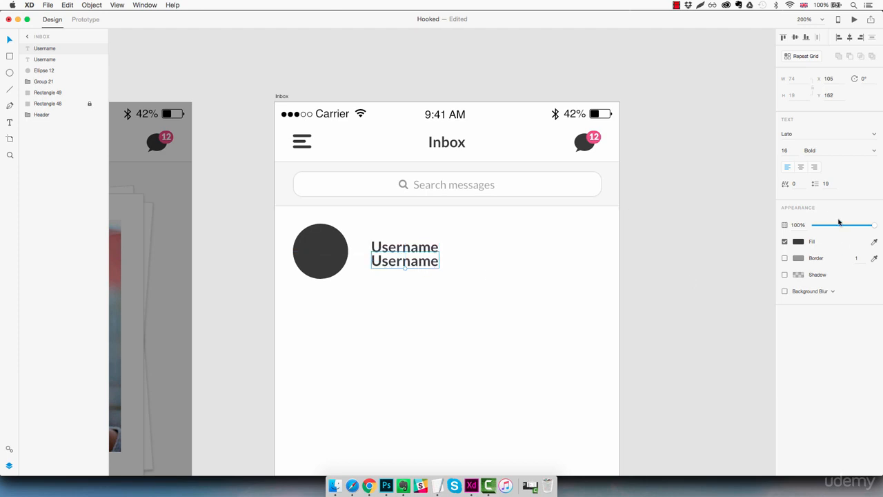
pyautogui.click(792, 152)
pyautogui.write('14')
pyautogui.press('Return')
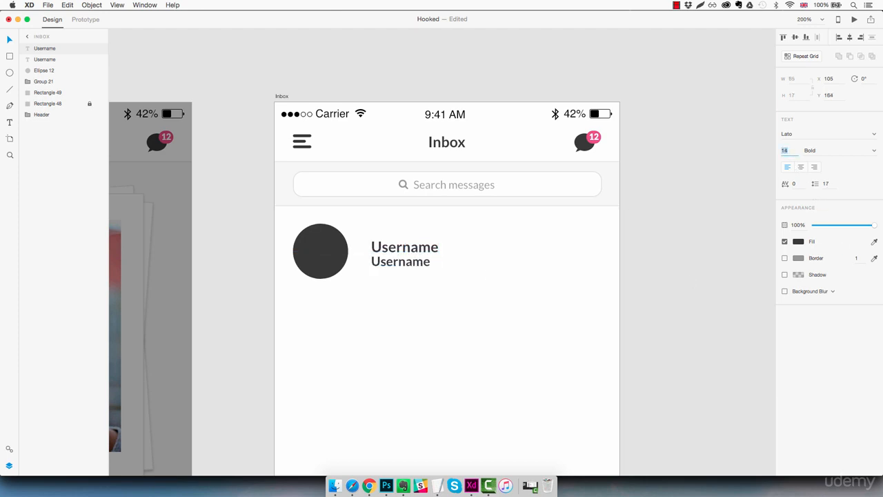
pyautogui.click(873, 153)
pyautogui.click(819, 193)
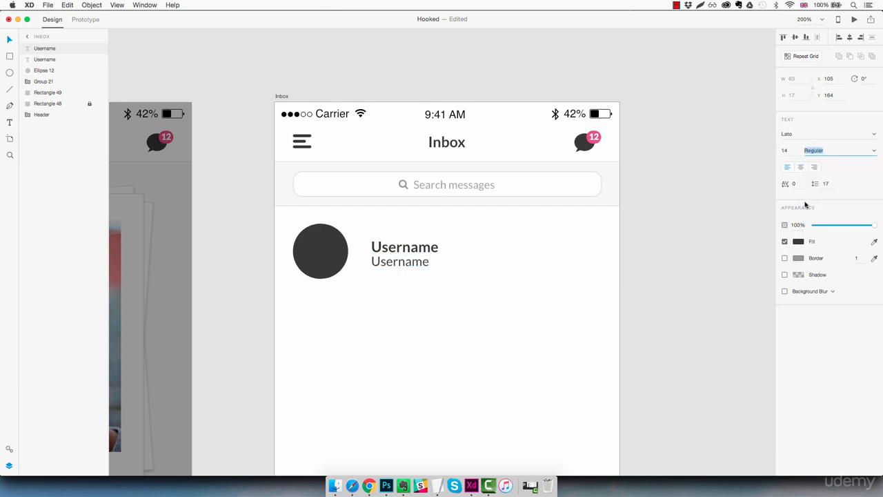
# Set the duplicated text's opacity to 70% and change its text to "This is a little part of the message"
pyautogui.moveTo(873, 227); pyautogui.dragTo(856, 229)
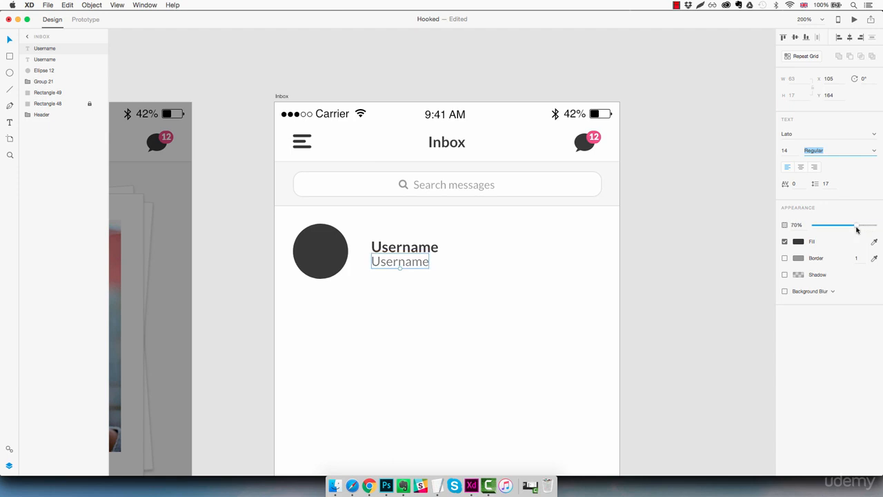
pyautogui.doubleClick(419, 265)
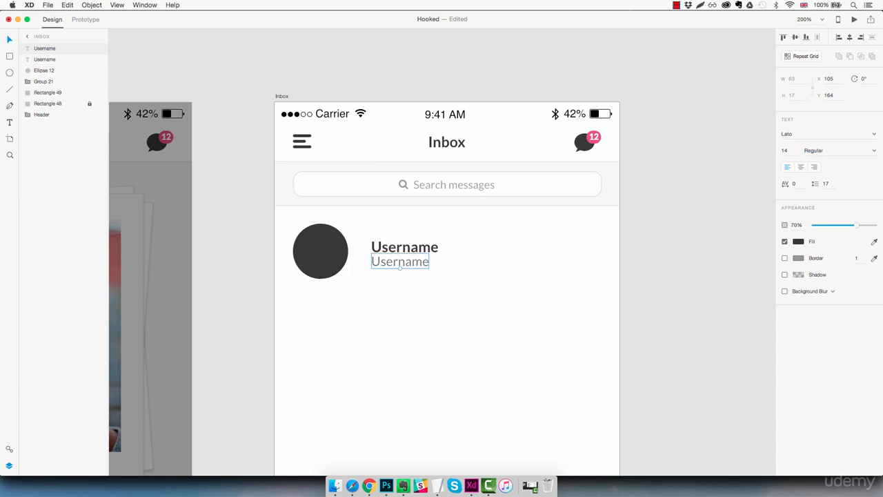
pyautogui.doubleClick(405, 264)
pyautogui.write('This')
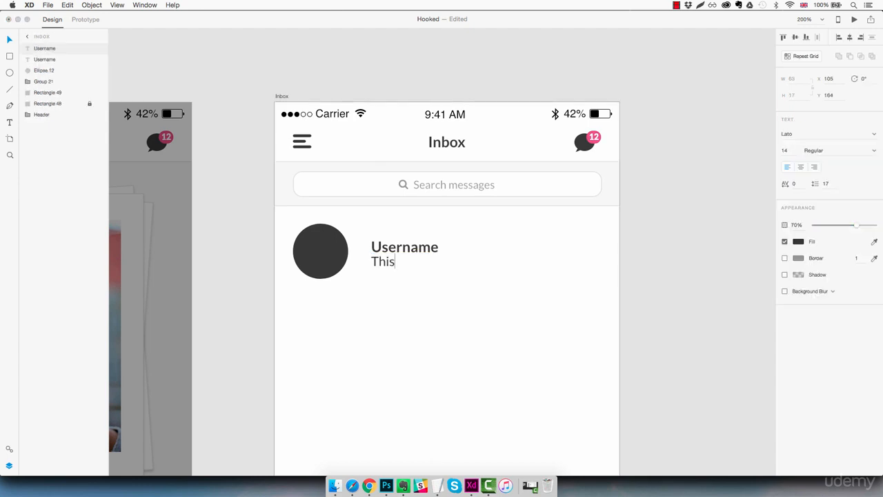
pyautogui.write(' is a little par')
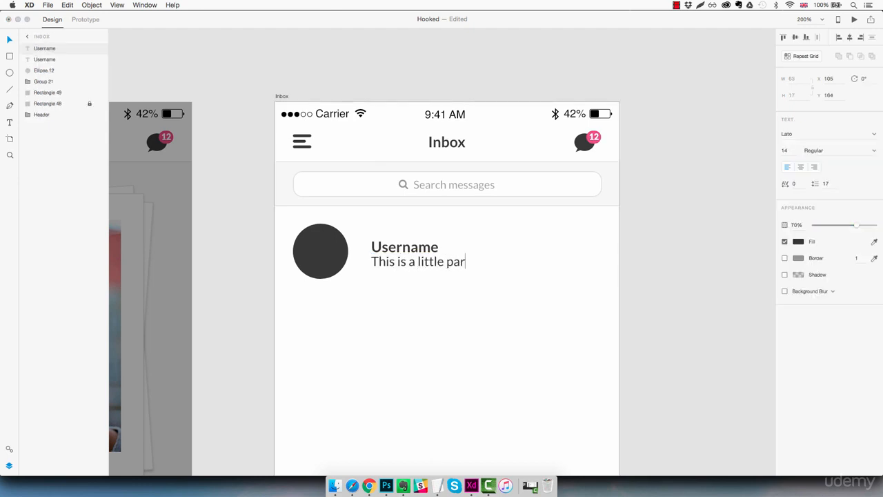
pyautogui.write('t of the message')
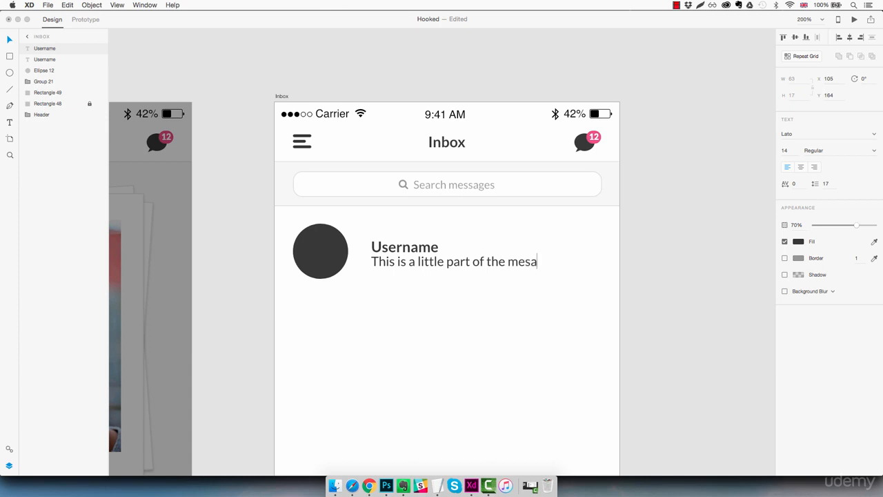
pyautogui.press('Escape')
pyautogui.press('Escape')
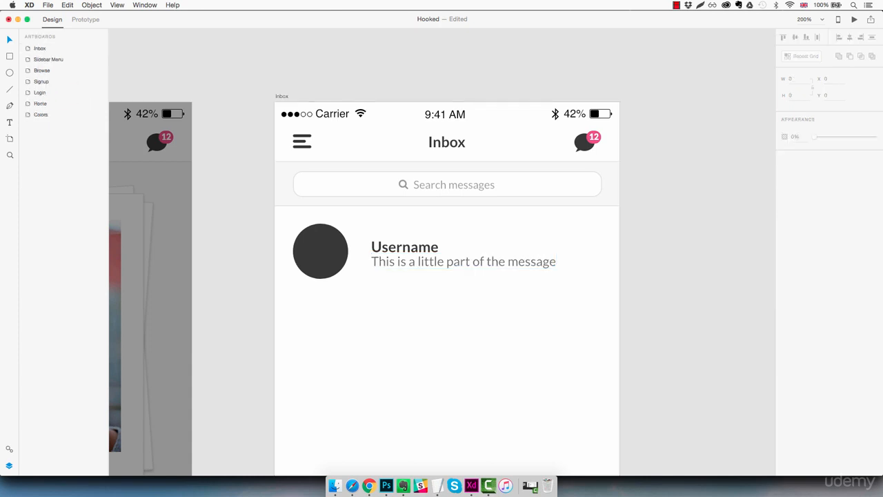
# Nudge the message text down and the Username text up to space the two lines apart
pyautogui.click(464, 261)
pyautogui.press('Down')
pyautogui.press('Down')
pyautogui.press('Down')
pyautogui.press('Down')
pyautogui.press('Down')
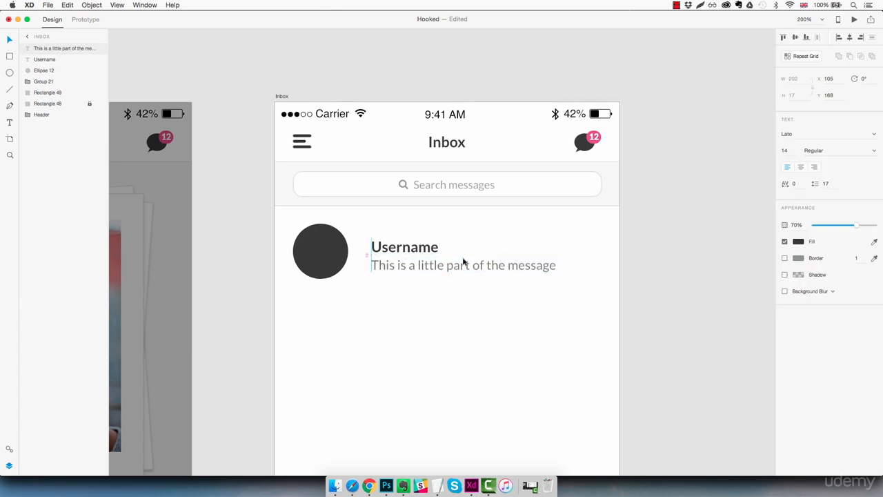
pyautogui.keyDown('shift'); pyautogui.click(419, 251); pyautogui.keyUp('shift')
pyautogui.press('Up')
pyautogui.press('Up')
pyautogui.press('Up')
pyautogui.press('Up')
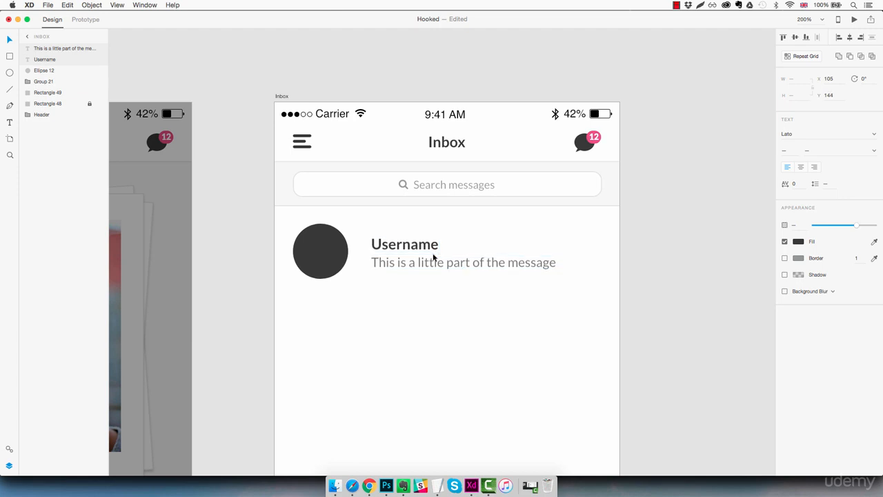
# Nudge both the Username and message texts left together to X 100, closer to the circle
pyautogui.hotkey('shift', 'Left')
pyautogui.hotkey('shift', 'Left')
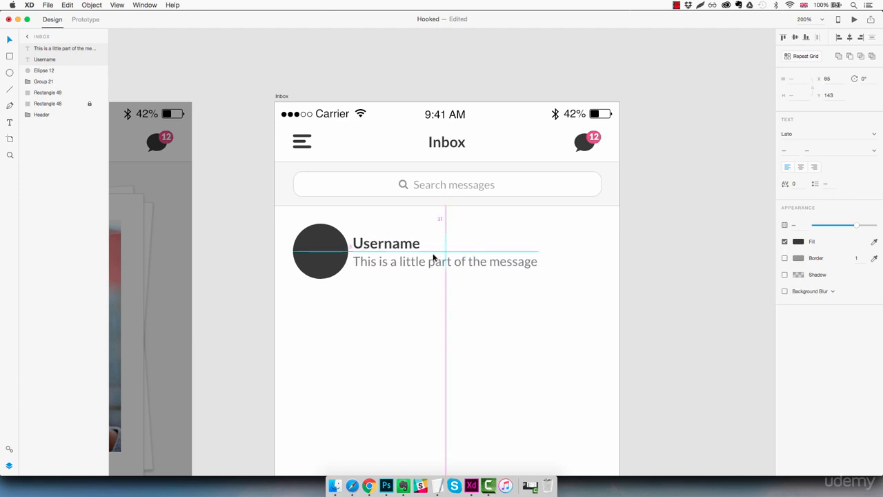
pyautogui.press('Left')
pyautogui.press('Left')
pyautogui.press('Left')
pyautogui.press('Left')
pyautogui.press('Left')
pyautogui.hotkey('shift', 'Right')
pyautogui.hotkey('shift', 'Right')
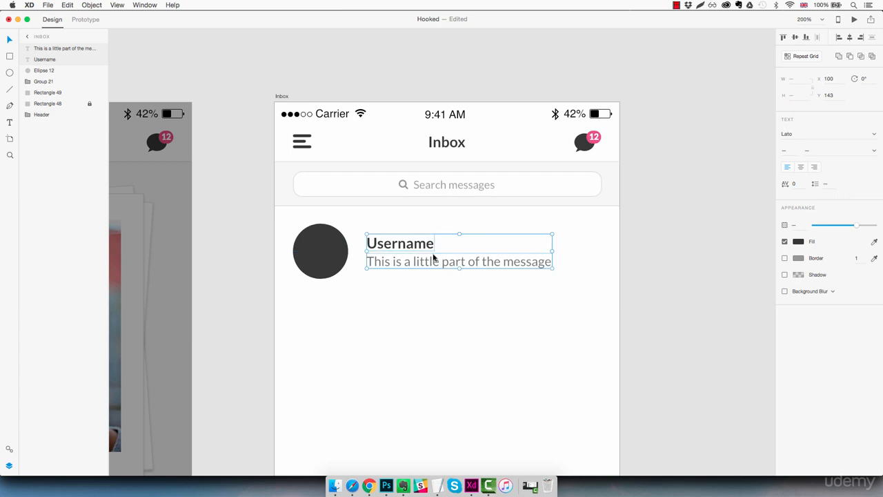
pyautogui.click(491, 293)
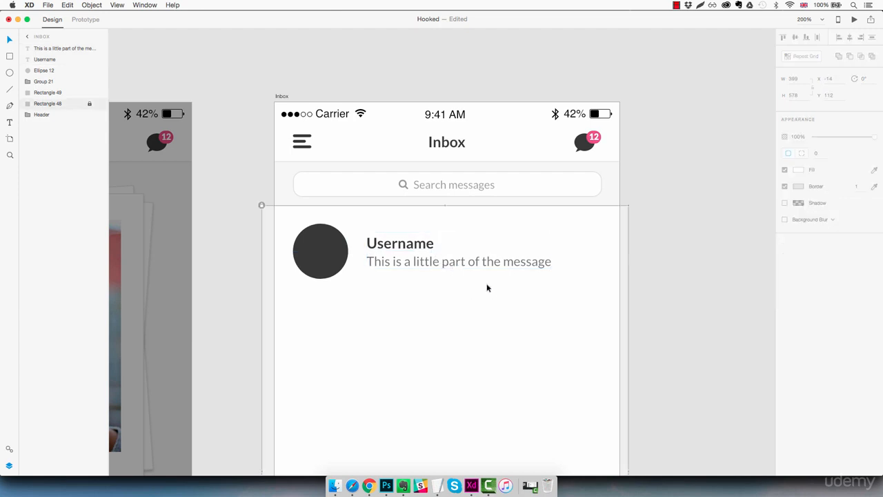
# Duplicate the message text to the right of the Username and change the copy to read "09.50am"
pyautogui.moveTo(473, 262); pyautogui.dragTo(532, 240)
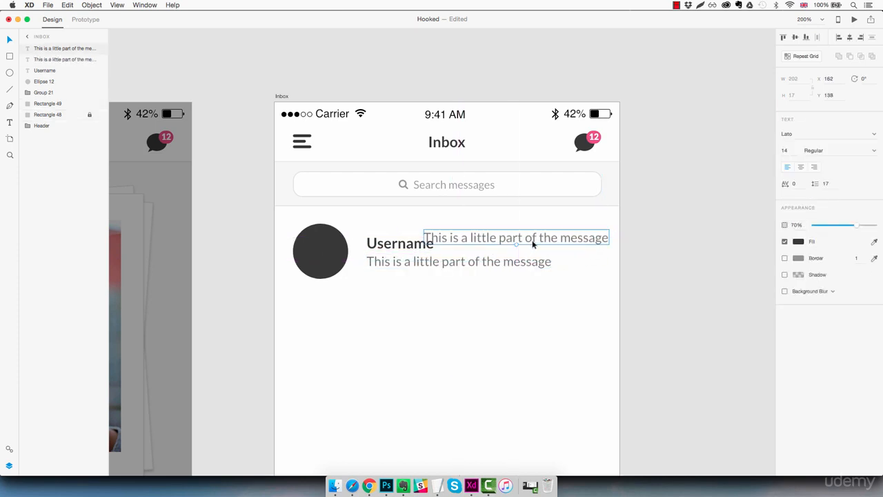
pyautogui.doubleClick(533, 243)
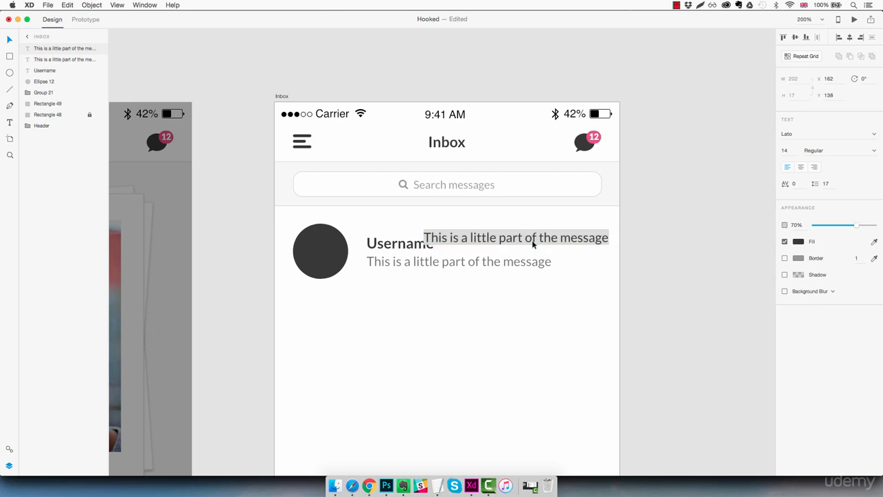
pyautogui.write('09.')
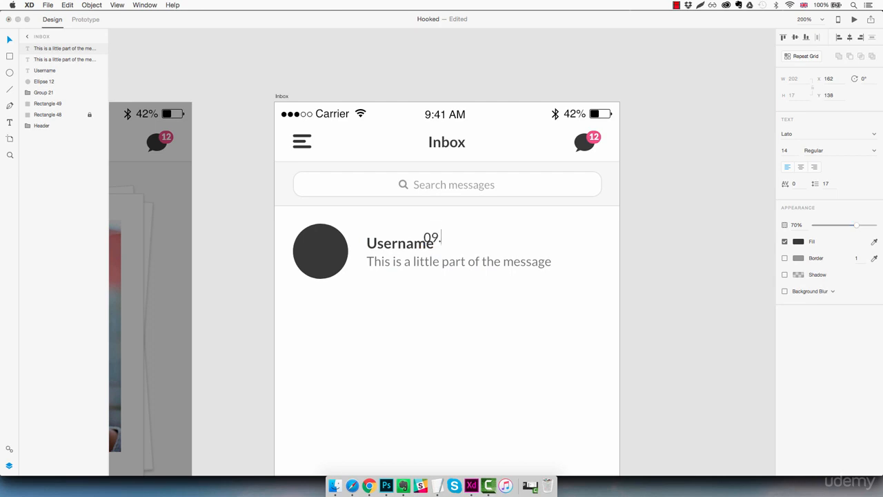
pyautogui.write('50am')
pyautogui.press('Escape')
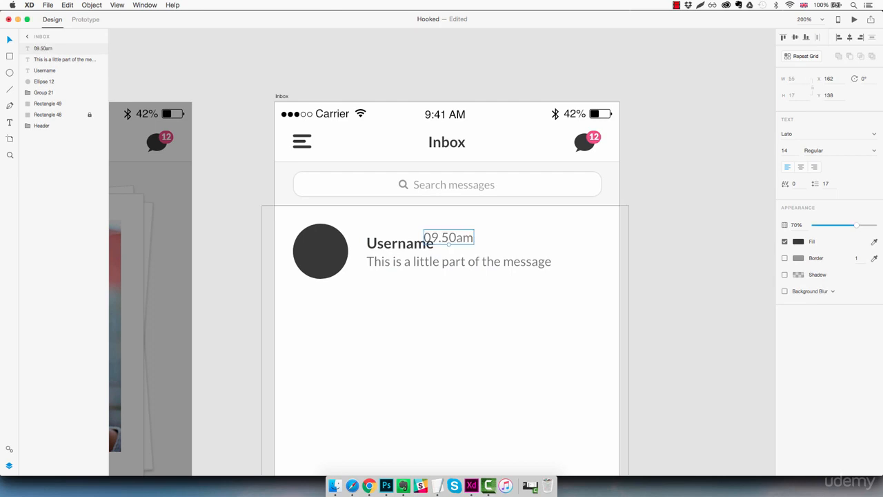
# Move the 09.50am text to the row's right edge and set it to right alignment
pyautogui.moveTo(474, 239); pyautogui.dragTo(615, 238)
pyautogui.hotkey('shift', 'Left')
pyautogui.hotkey('shift', 'Left')
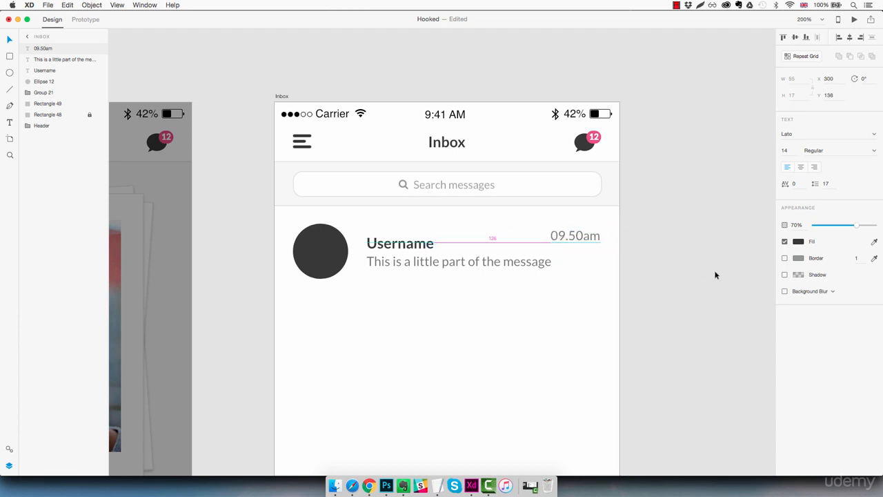
pyautogui.click(815, 168)
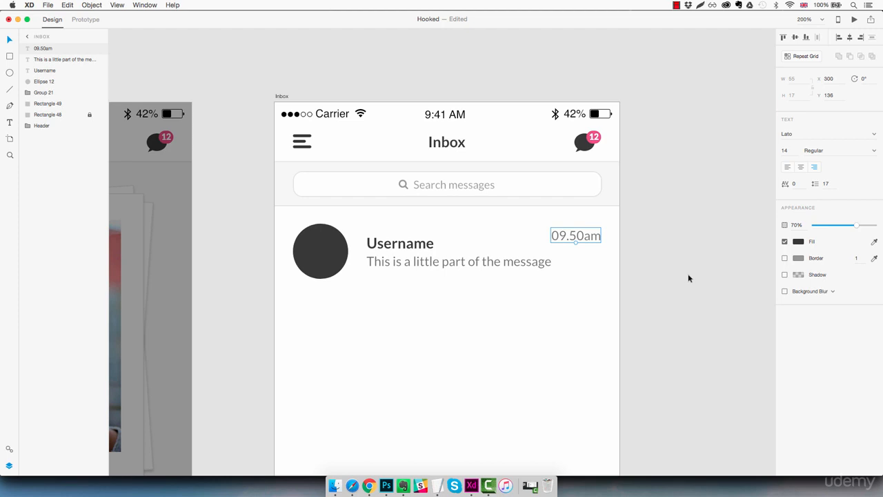
# Set the 09.50am text to size 12 and lower its opacity slightly
pyautogui.click(787, 150)
pyautogui.write('12')
pyautogui.press('Return')
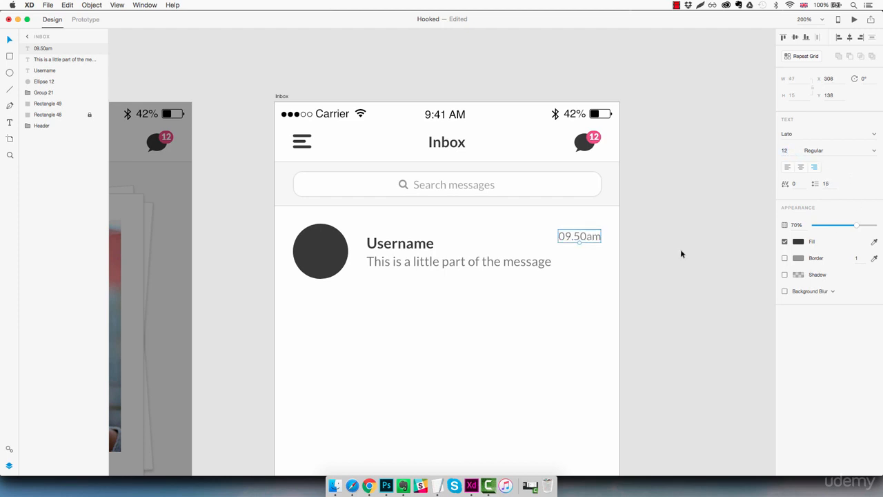
pyautogui.moveTo(857, 228); pyautogui.dragTo(846, 228)
pyautogui.click(570, 289)
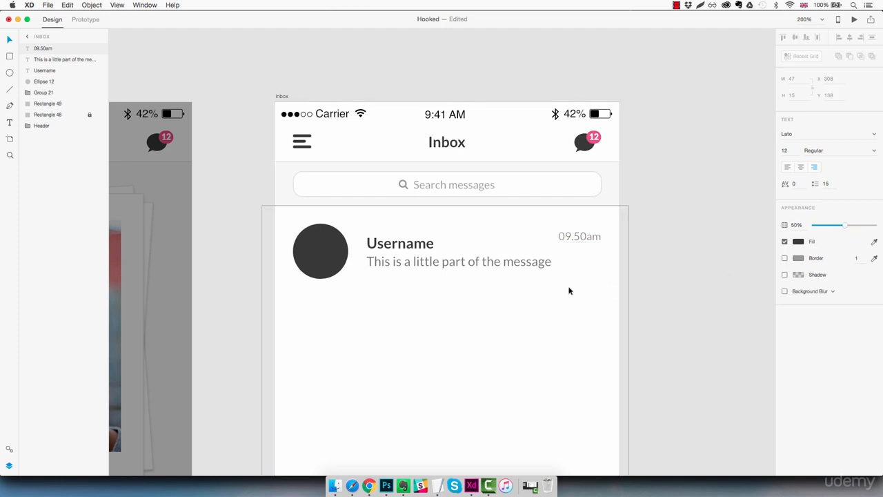
# Draw a horizontal line about 335 px wide under the row and sample its border colour from the search bar's divider
pyautogui.click(10, 89)
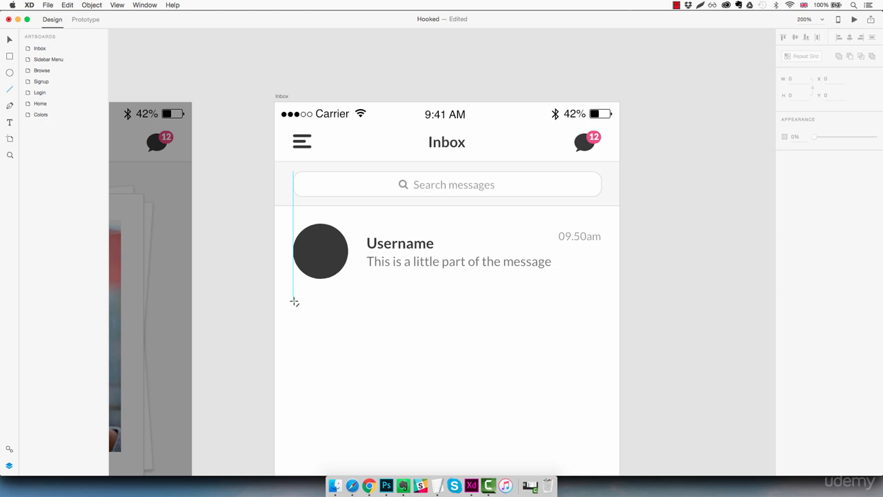
pyautogui.moveTo(294, 302); pyautogui.dragTo(601, 310)
pyautogui.click(874, 153)
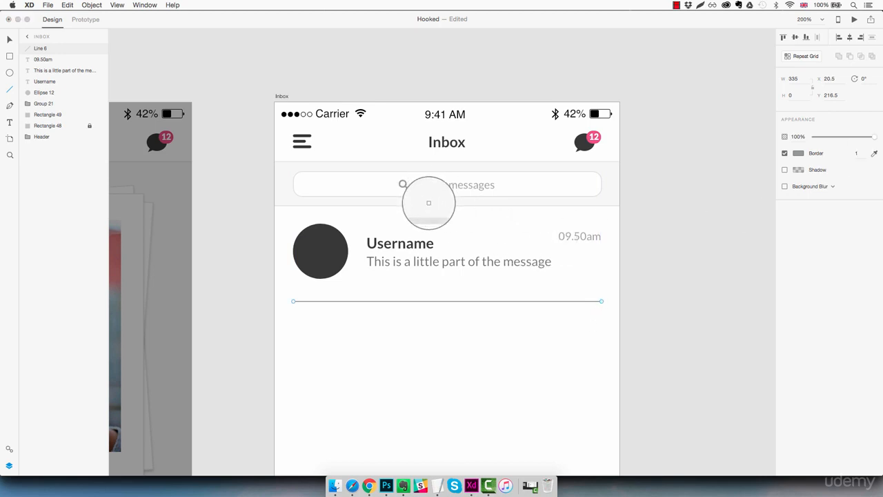
pyautogui.click(430, 204)
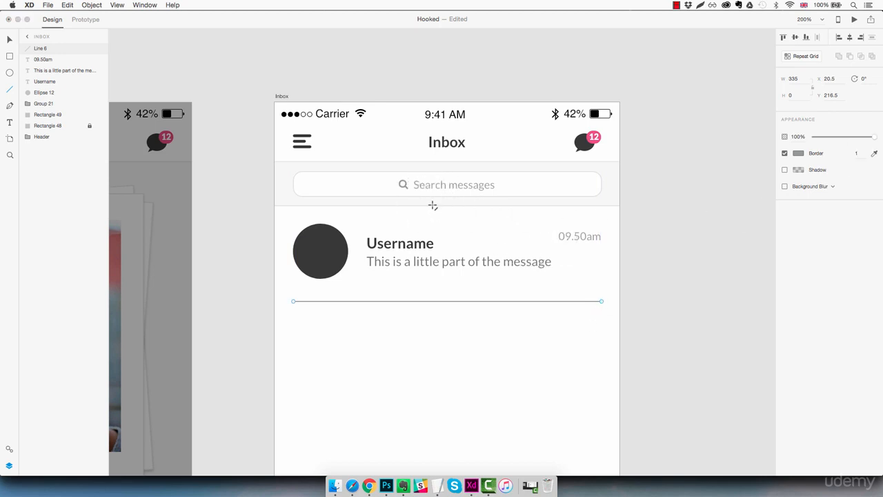
pyautogui.click(520, 343)
pyautogui.click(429, 302)
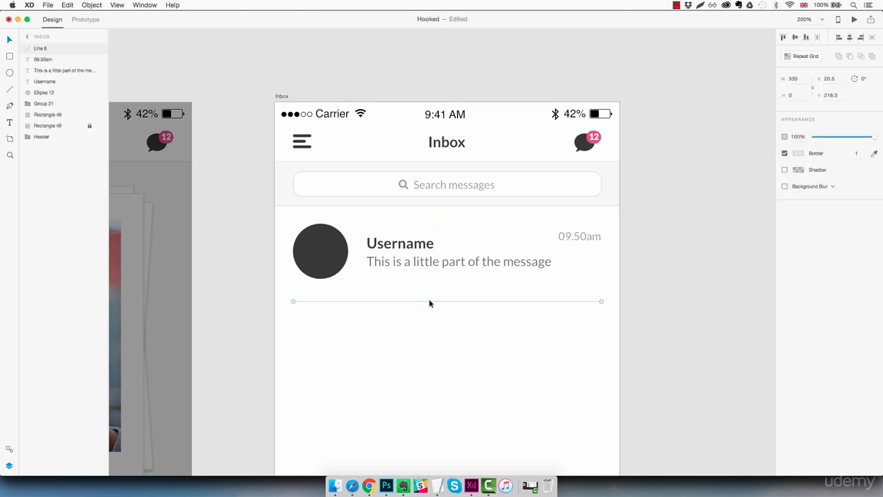
# Nudge the divider line to Y 212.5, just below the avatar circle
pyautogui.hotkey('shift', 'Up')
pyautogui.hotkey('shift', 'Up')
pyautogui.press('Up')
pyautogui.press('Up')
pyautogui.press('Up')
pyautogui.press('Up')
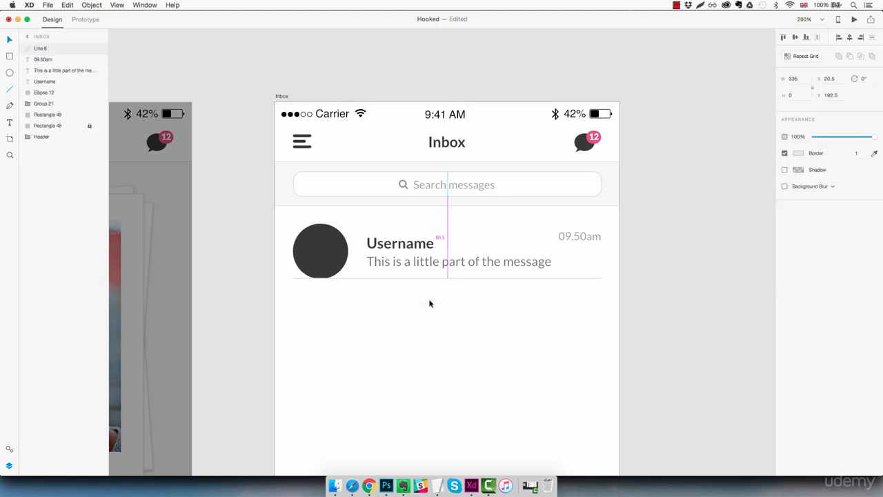
pyautogui.hotkey('shift', 'Down')
pyautogui.hotkey('shift', 'Down')
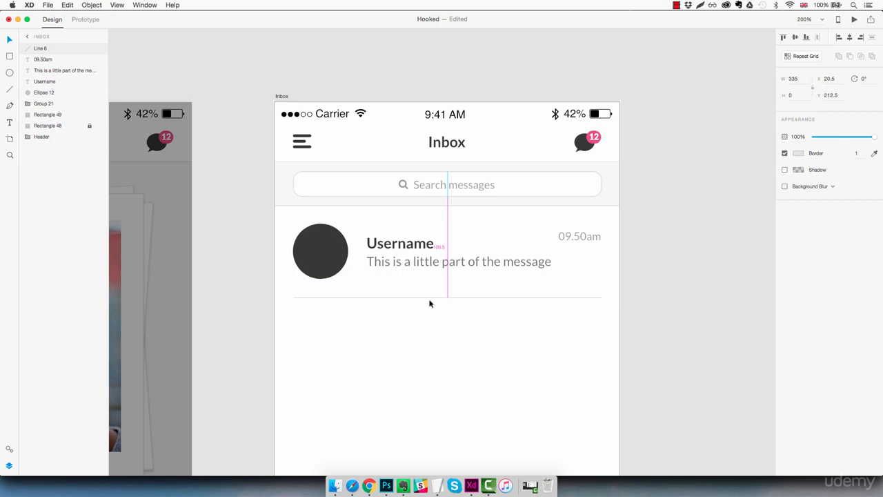
pyautogui.click(527, 343)
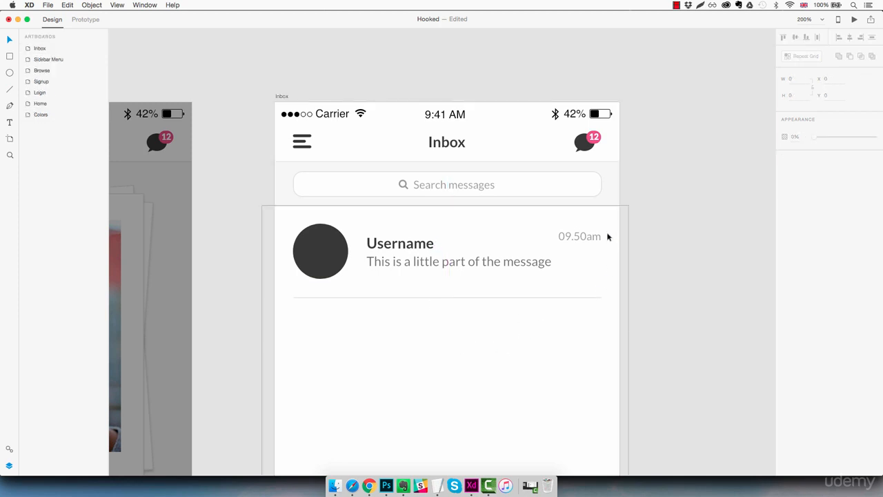
# Group the avatar, texts and divider of the row and rename the group Message
pyautogui.moveTo(607, 231); pyautogui.dragTo(310, 302)
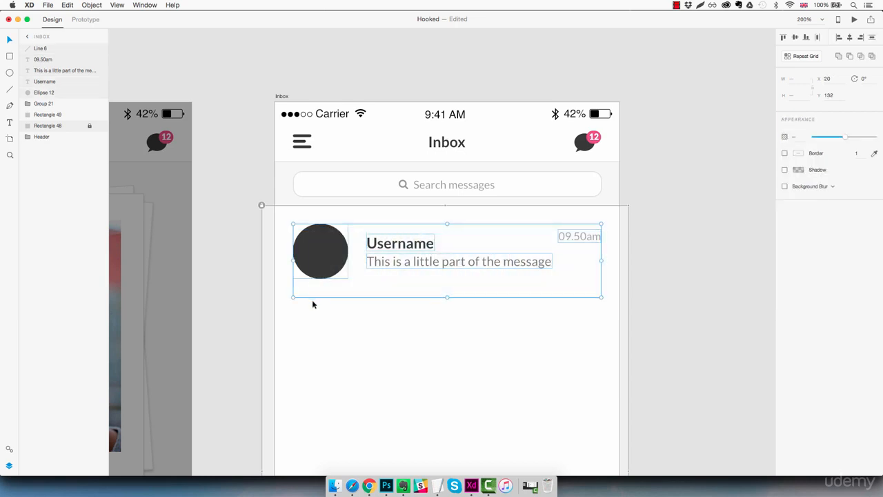
pyautogui.press('super+g')
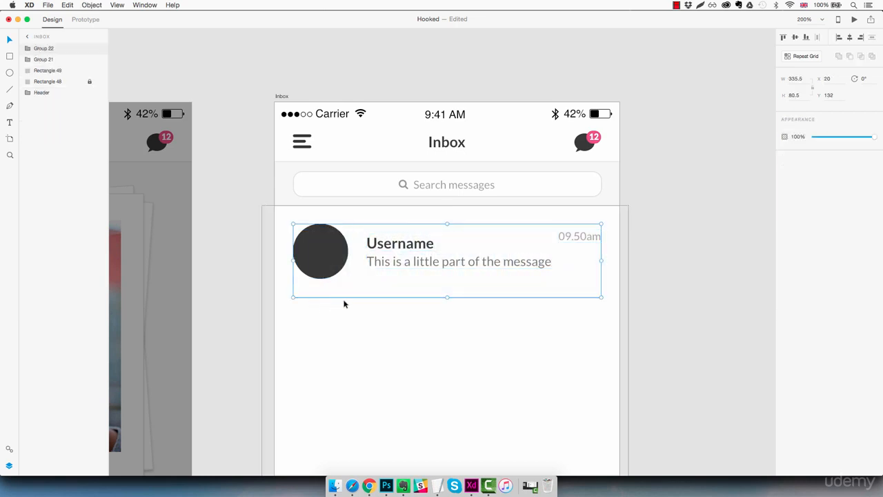
pyautogui.doubleClick(50, 49)
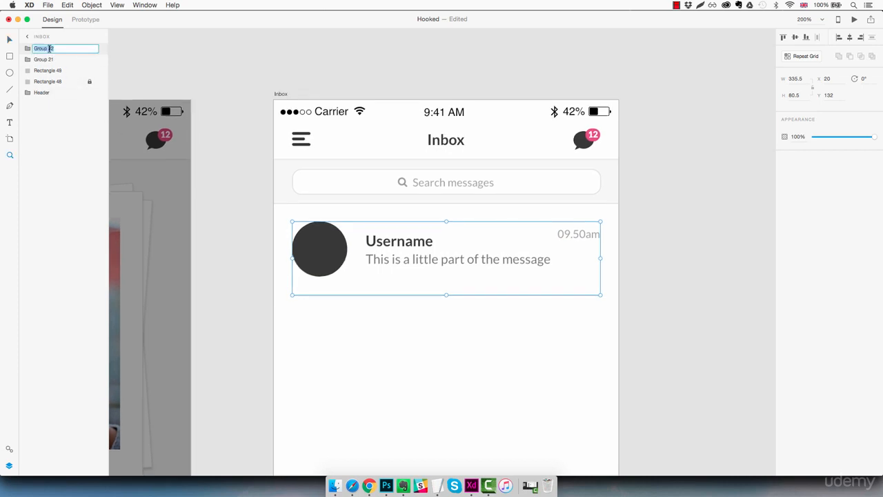
pyautogui.write('Message')
pyautogui.press('Return')
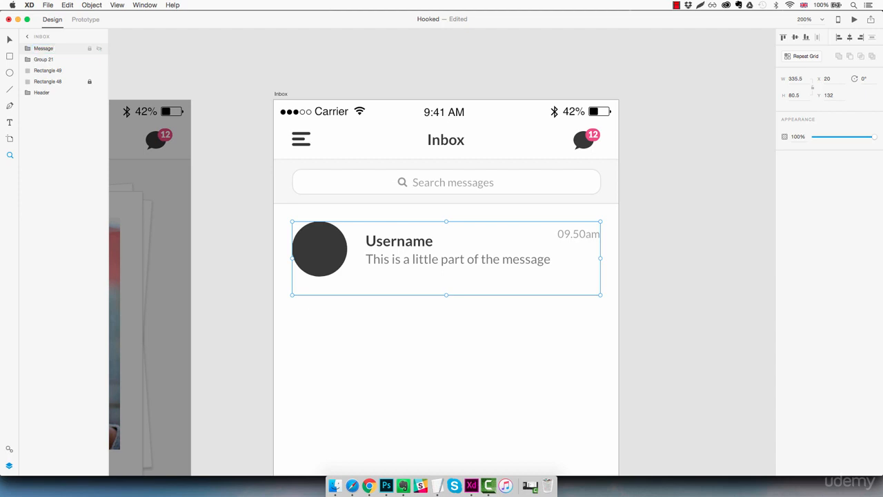
# Group the search icon text with the search field rectangle and rename the group Searchbar
pyautogui.click(49, 60)
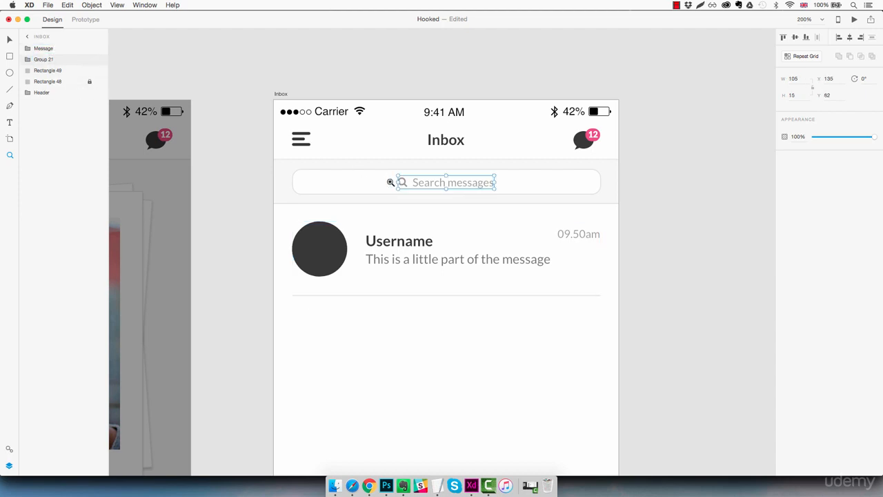
pyautogui.click(55, 71)
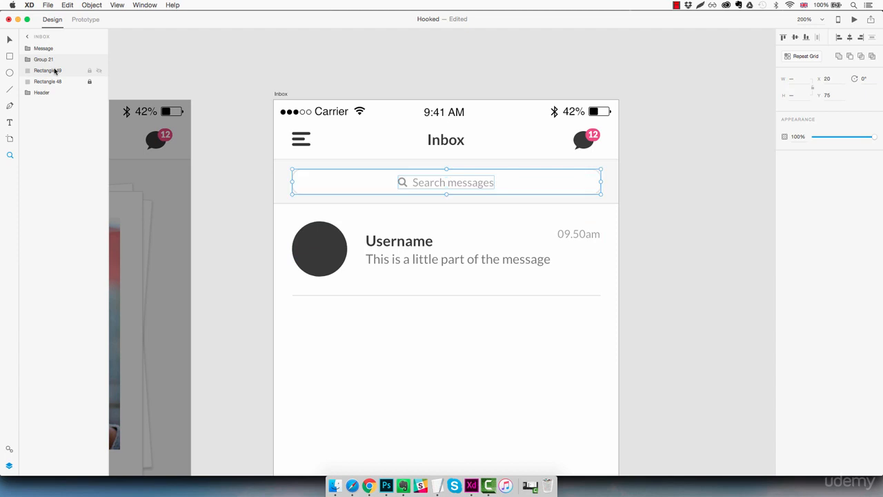
pyautogui.press('super+g')
pyautogui.doubleClick(47, 60)
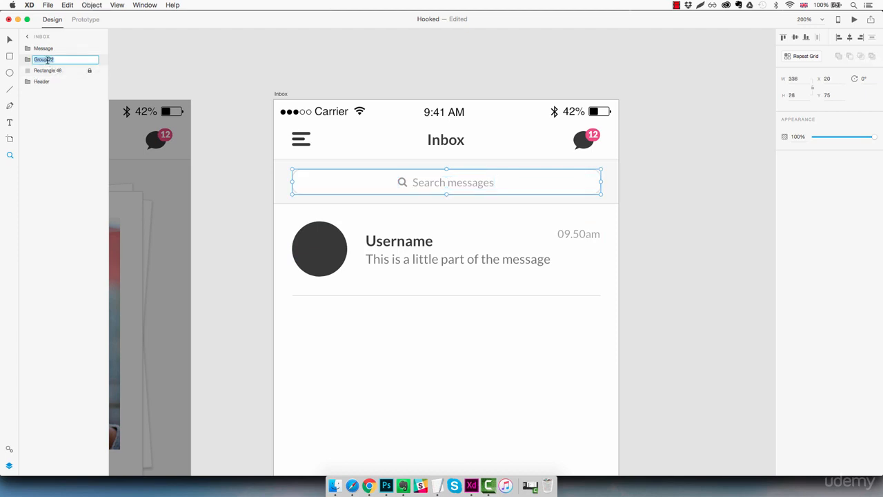
pyautogui.write('Searchbar')
pyautogui.press('Return')
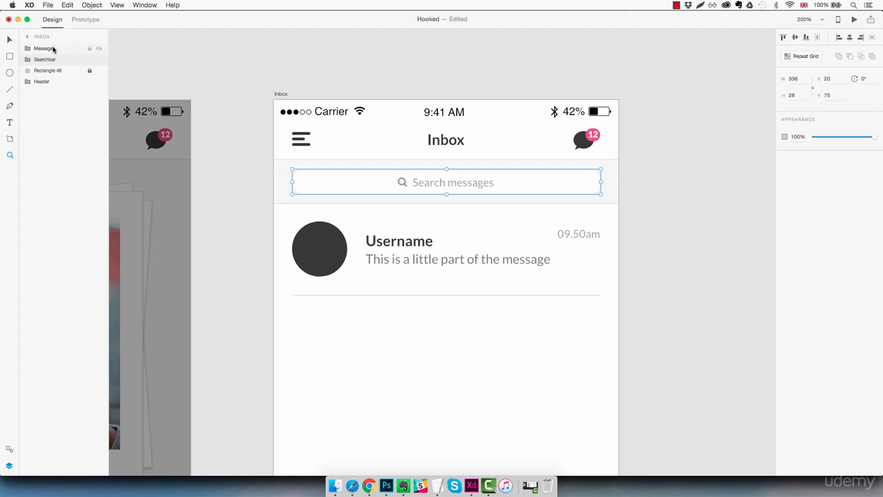
# Turn the Message group into a repeat grid
pyautogui.click(52, 48)
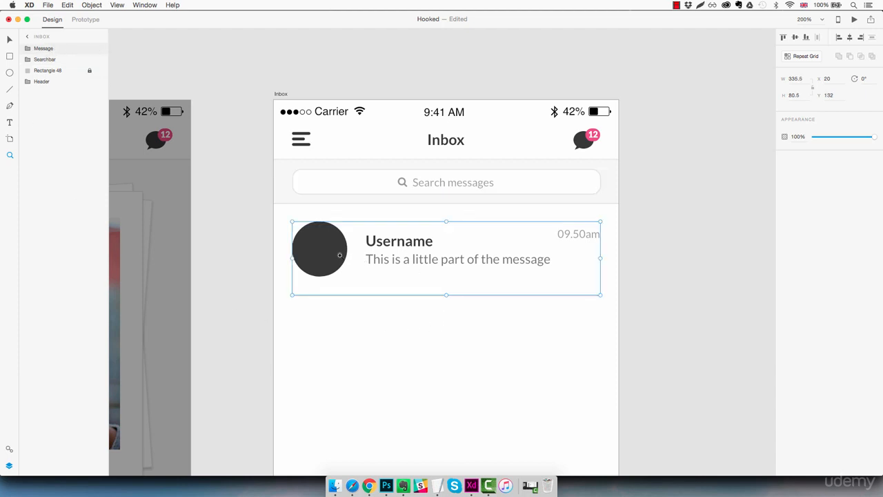
pyautogui.click(804, 57)
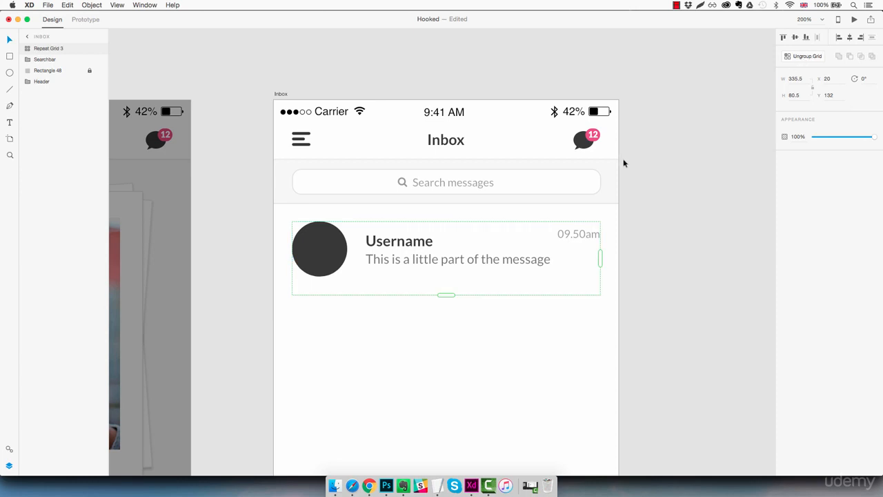
# Extend the message repeat grid down past the bottom of the Inbox artboard so it repeats into more rows
pyautogui.scroll(-1, 625, 162)
pyautogui.press('super+minus')
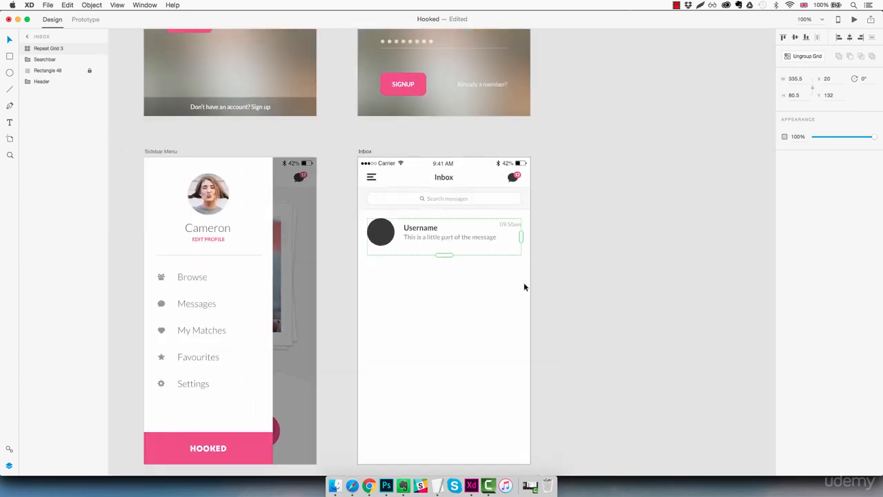
pyautogui.moveTo(444, 254); pyautogui.dragTo(447, 465)
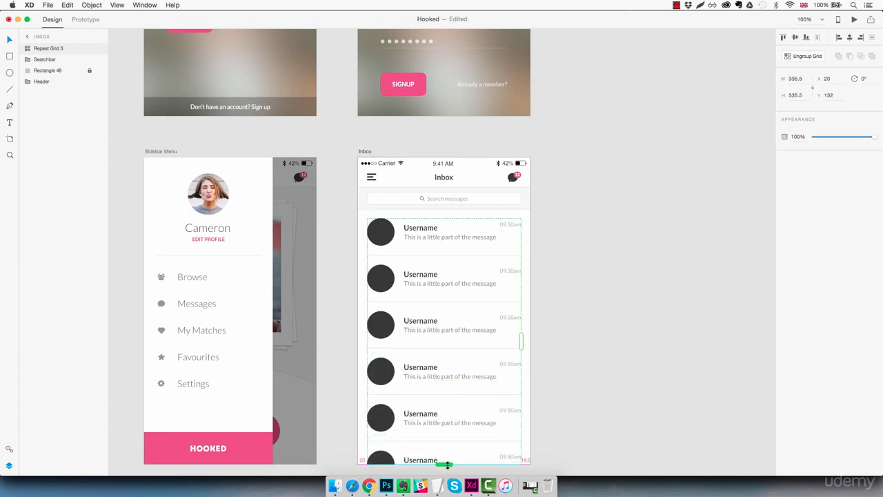
pyautogui.scroll(-1, 452, 359)
pyautogui.moveTo(443, 427); pyautogui.dragTo(444, 452)
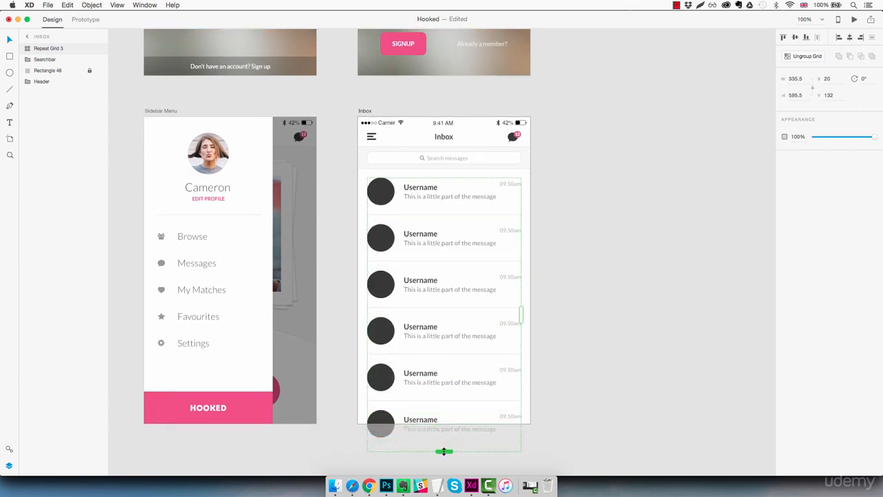
pyautogui.click(572, 355)
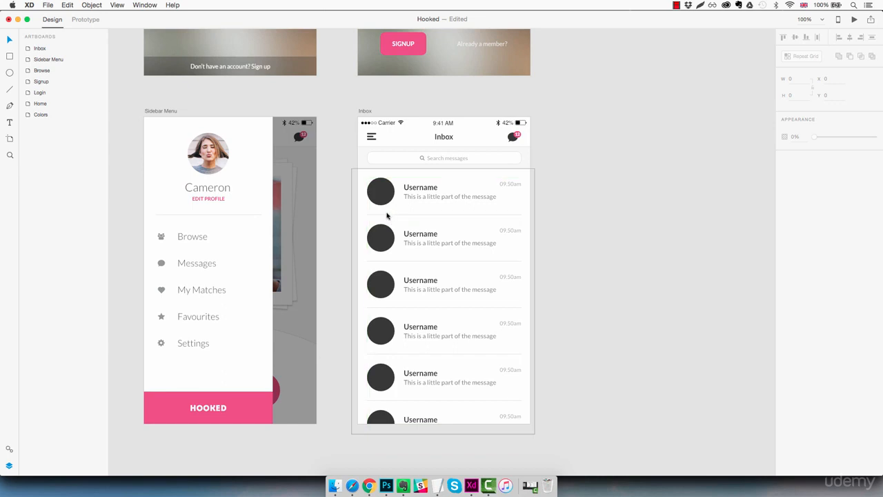
pyautogui.doubleClick(388, 216)
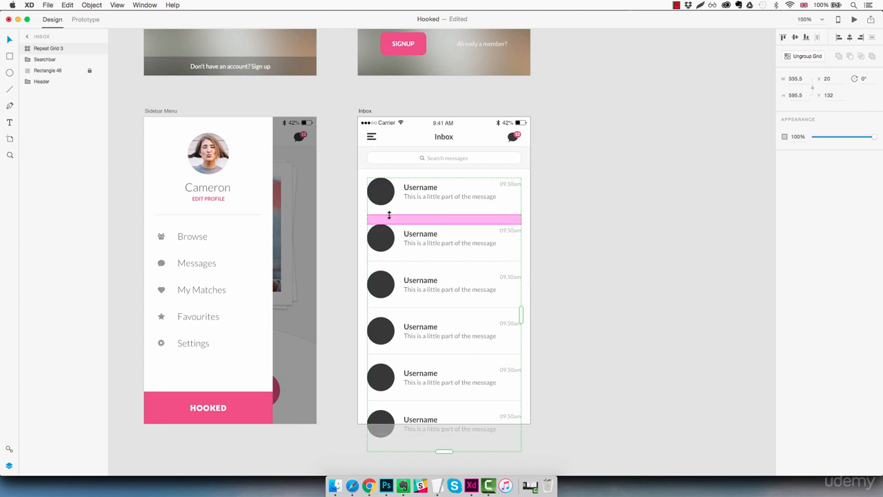
pyautogui.click(389, 216)
pyautogui.press('Escape')
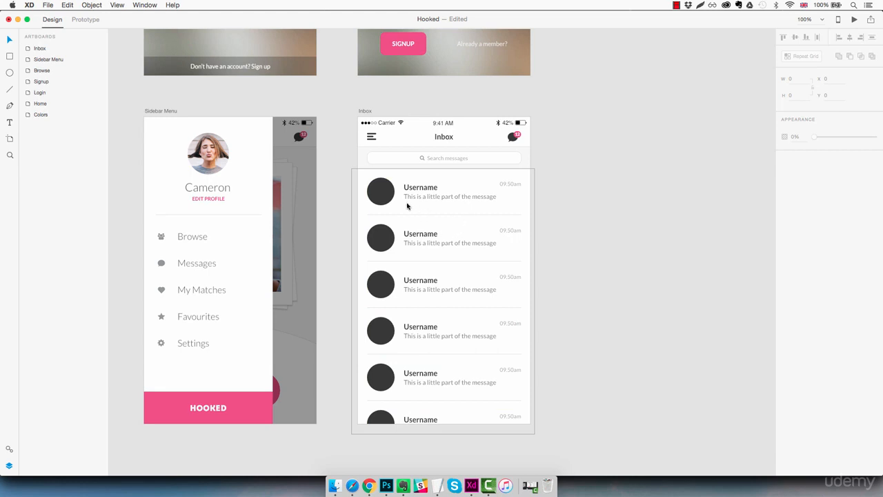
# Preview the guy photos in the Guys inbox folder
pyautogui.click(334, 486)
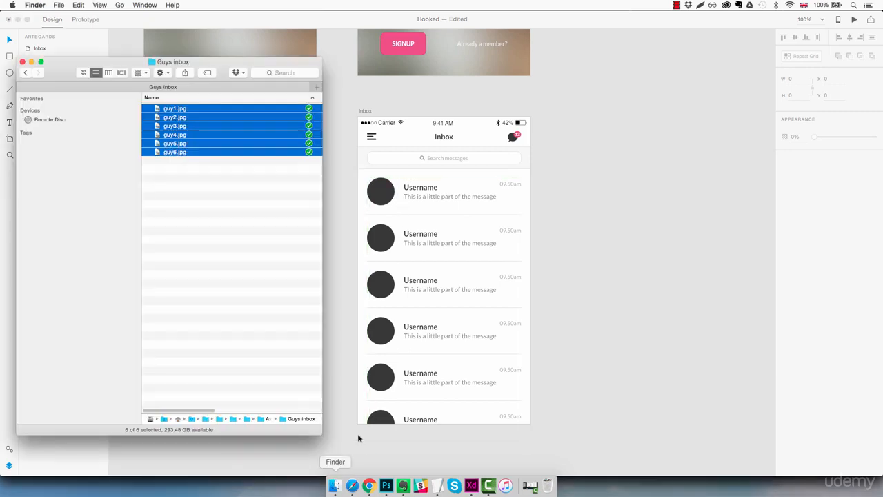
pyautogui.click(191, 112)
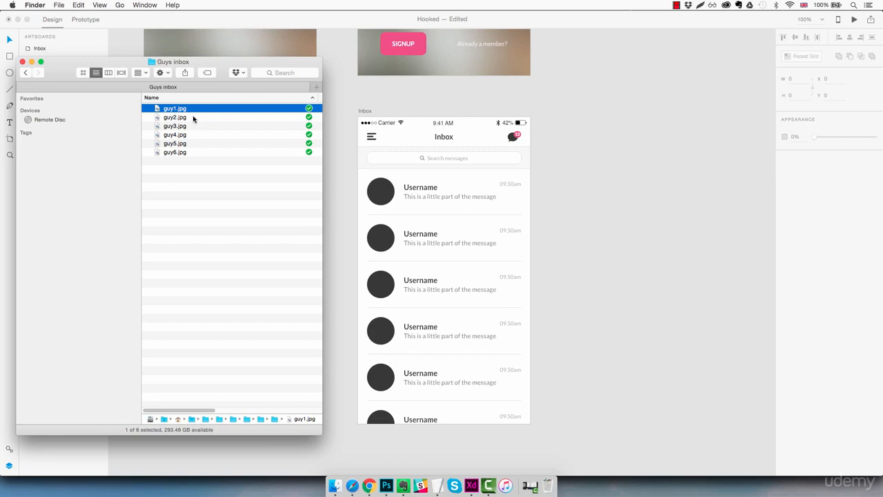
pyautogui.press('space')
pyautogui.press('Down')
pyautogui.press('Down')
pyautogui.press('Down')
pyautogui.press('Down')
pyautogui.press('Down')
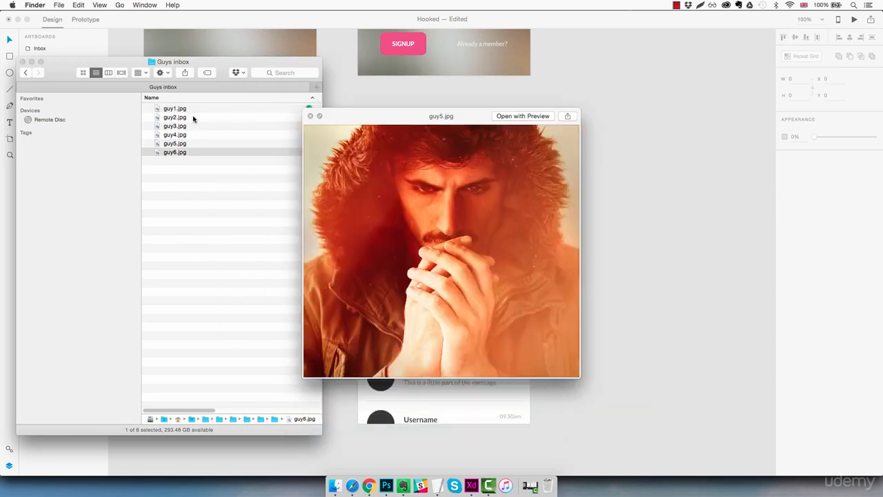
pyautogui.press('space')
# Drop guy1.jpg through guy6.jpg onto the first row's avatar circle to fill every row's avatar with a photo
pyautogui.click(190, 109)
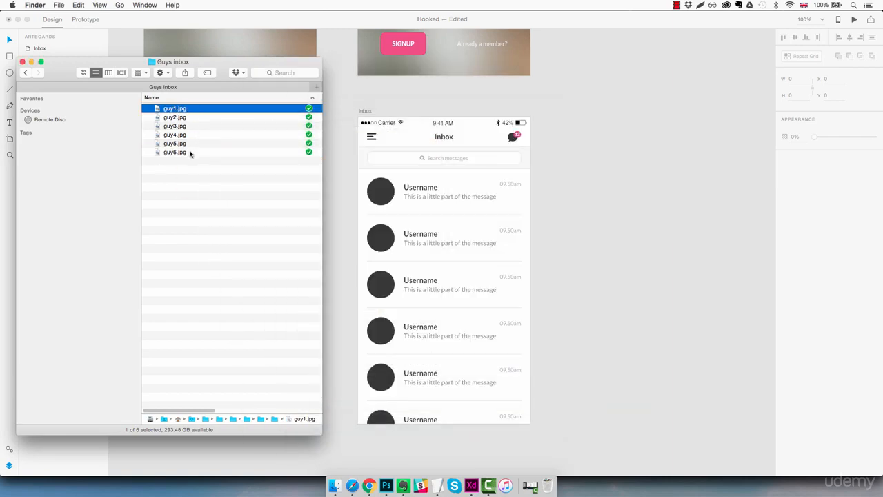
pyautogui.keyDown('shift'); pyautogui.click(192, 152); pyautogui.keyUp('shift')
pyautogui.moveTo(182, 110); pyautogui.dragTo(390, 188)
pyautogui.moveTo(381, 194); pyautogui.dragTo(384, 196)
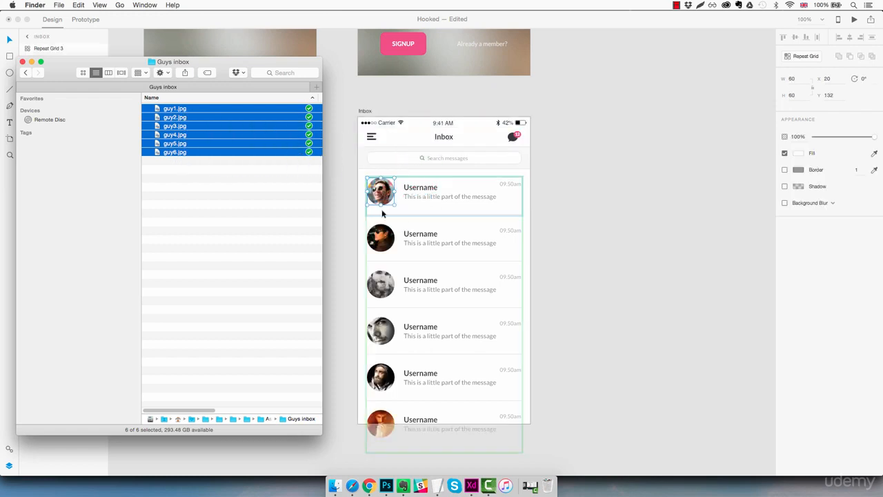
pyautogui.click(579, 218)
pyautogui.click(568, 213)
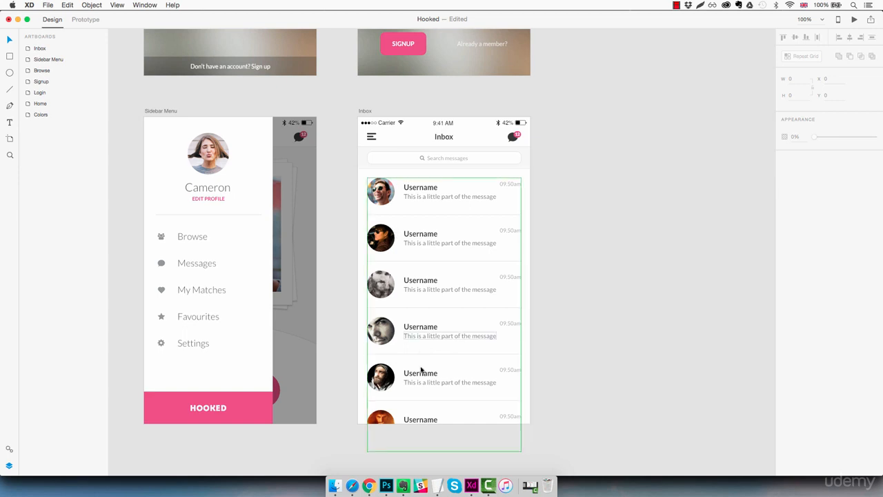
# Drop the TextEdit list of names (Benjamin, Mark, George_London, Chris1984, Jim, NiceGuy) onto the Username text to fill the row names
pyautogui.moveTo(437, 486)
pyautogui.click(385, 450)
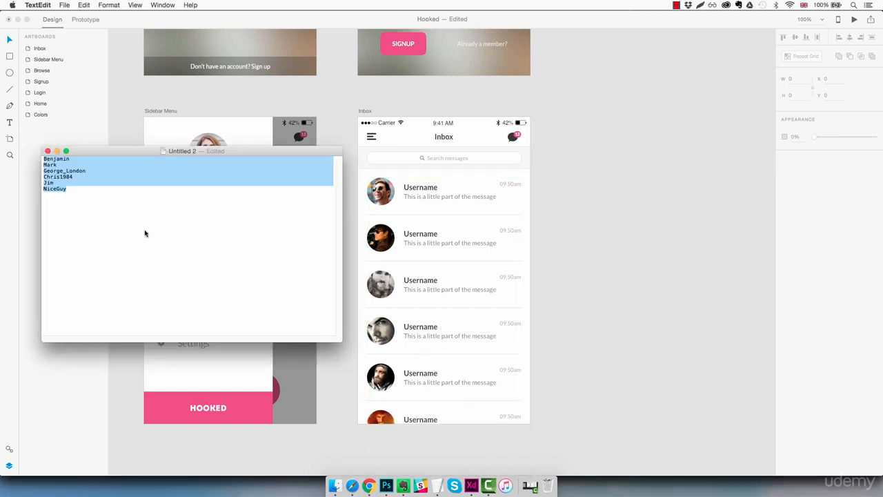
pyautogui.click(109, 194)
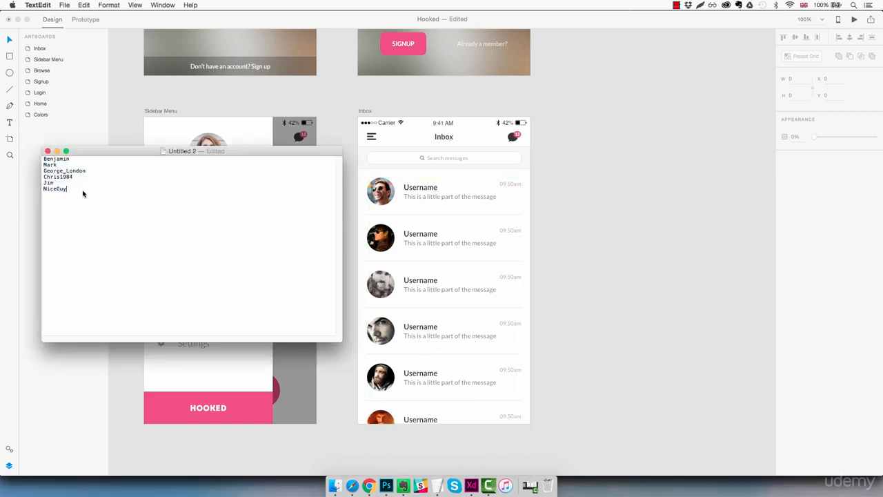
pyautogui.moveTo(83, 191); pyautogui.dragTo(41, 159)
pyautogui.click(125, 232)
pyautogui.moveTo(164, 153); pyautogui.dragTo(435, 189)
pyautogui.click(573, 223)
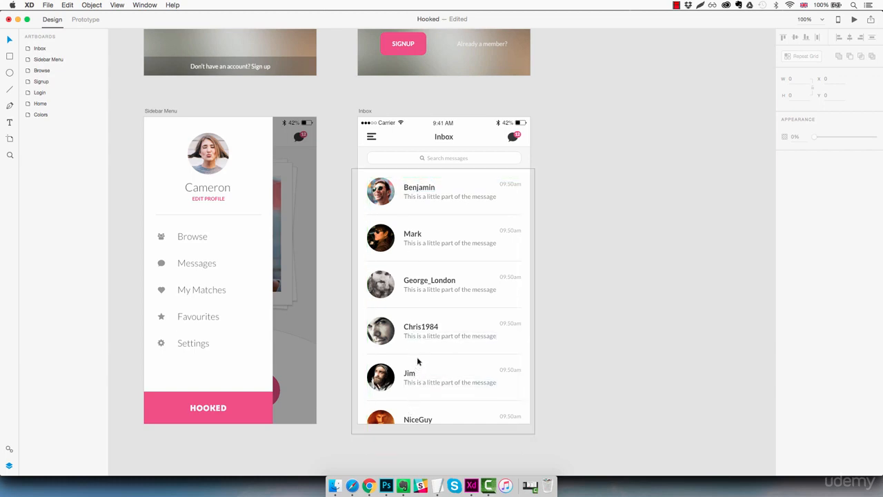
# Drop the TextEdit list of message lines onto the preview text to fill each row's message
pyautogui.moveTo(439, 484)
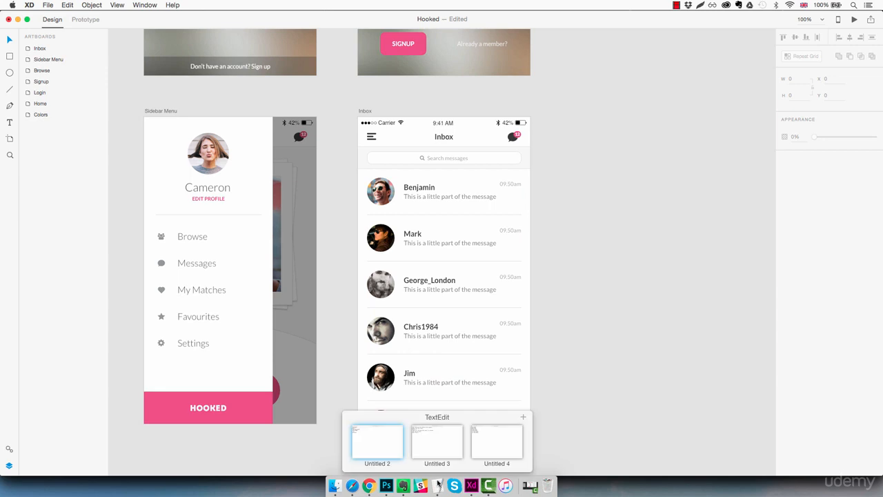
pyautogui.click(433, 450)
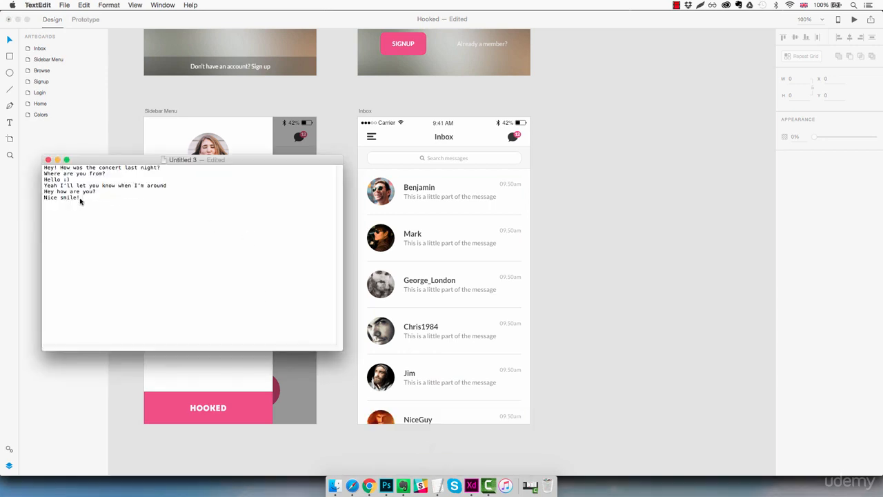
pyautogui.moveTo(82, 200); pyautogui.dragTo(55, 193)
pyautogui.click(177, 195)
pyautogui.moveTo(165, 160)
pyautogui.mouseDown()
pyautogui.moveTo(212, 178)
pyautogui.moveTo(436, 215)
pyautogui.moveTo(475, 197)
pyautogui.mouseUp()
pyautogui.click(616, 228)
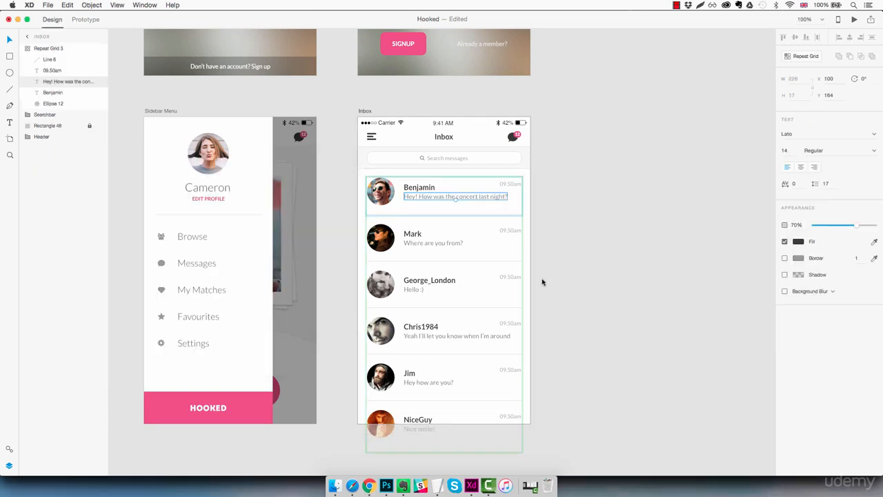
pyautogui.click(574, 276)
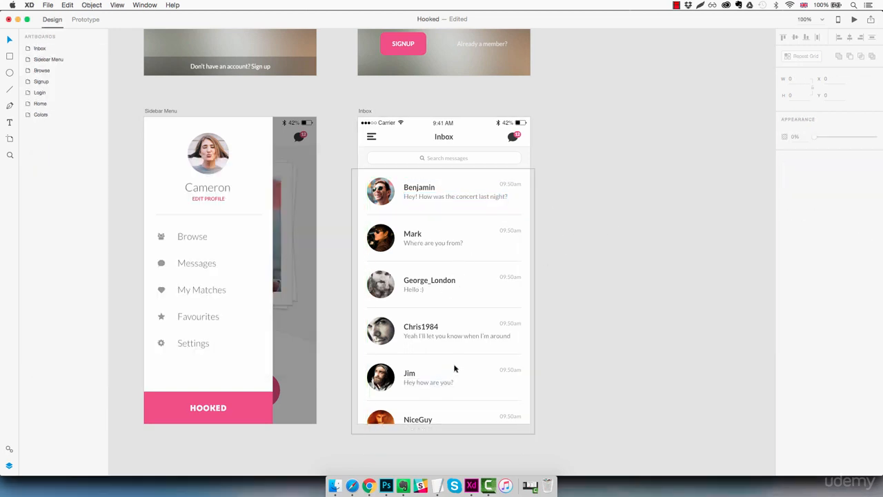
# Drop the TextEdit list of times (09.40am, 09.12am, Yesterday, Yesterday, 16 Sep 2016, 14 Sep 2016) onto the time text
pyautogui.moveTo(439, 484)
pyautogui.click(492, 445)
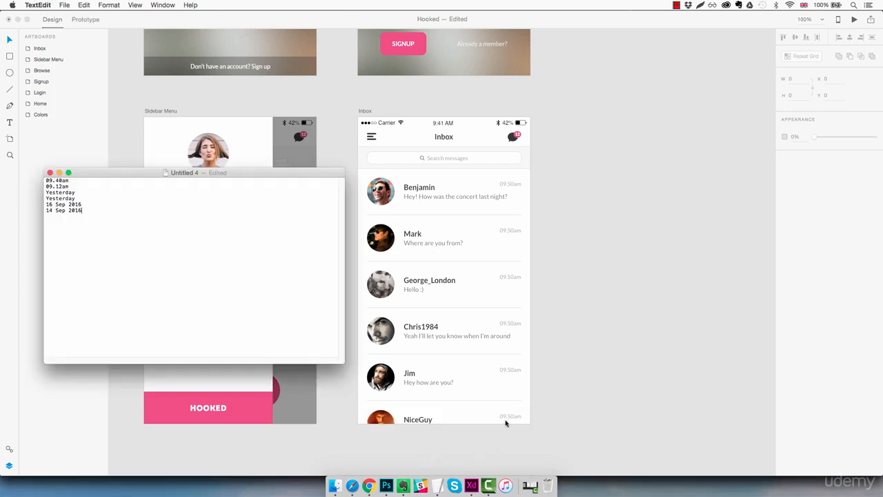
pyautogui.moveTo(162, 174); pyautogui.dragTo(511, 185)
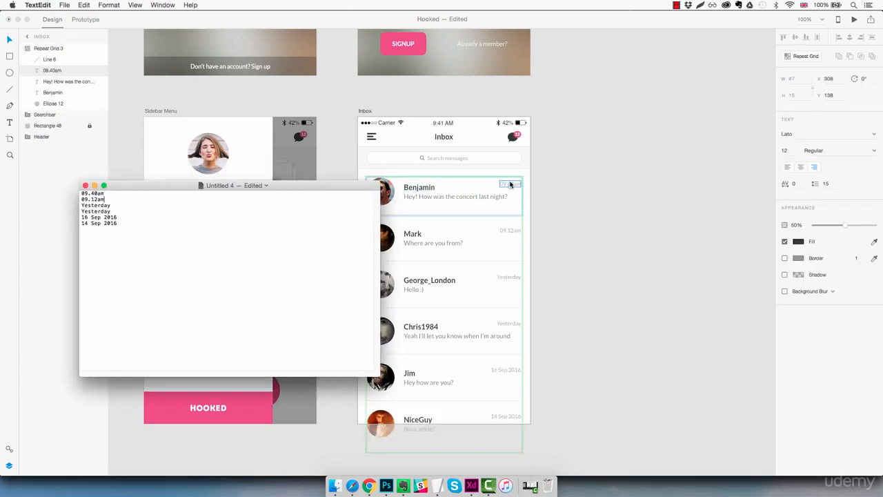
pyautogui.moveTo(308, 189); pyautogui.dragTo(279, 175)
pyautogui.click(632, 254)
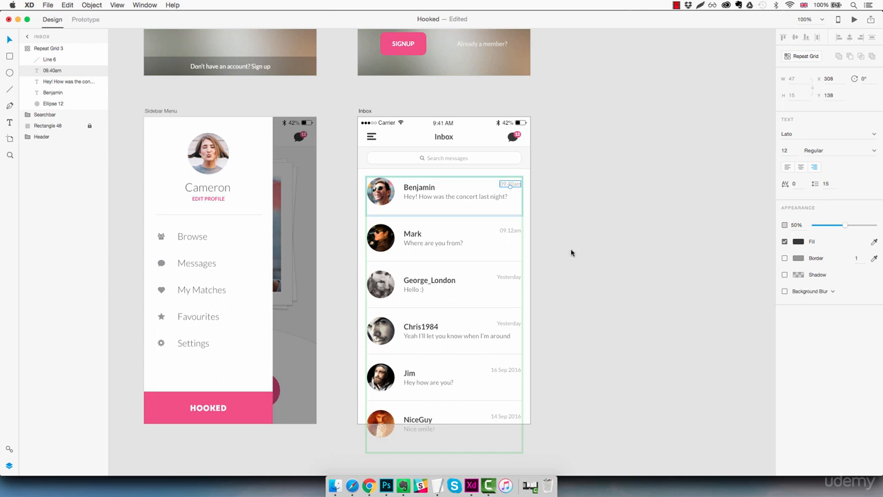
# Nudge the message preview text down 2 px to Y 166
pyautogui.click(422, 197)
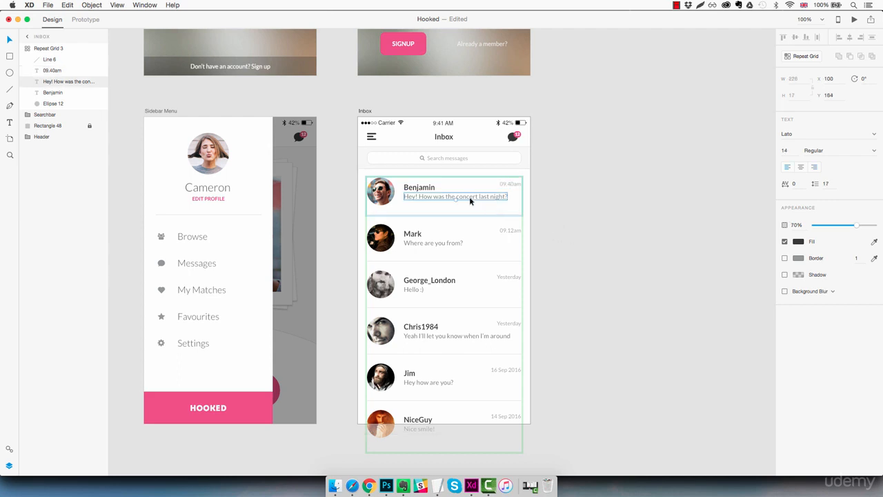
pyautogui.click(423, 189)
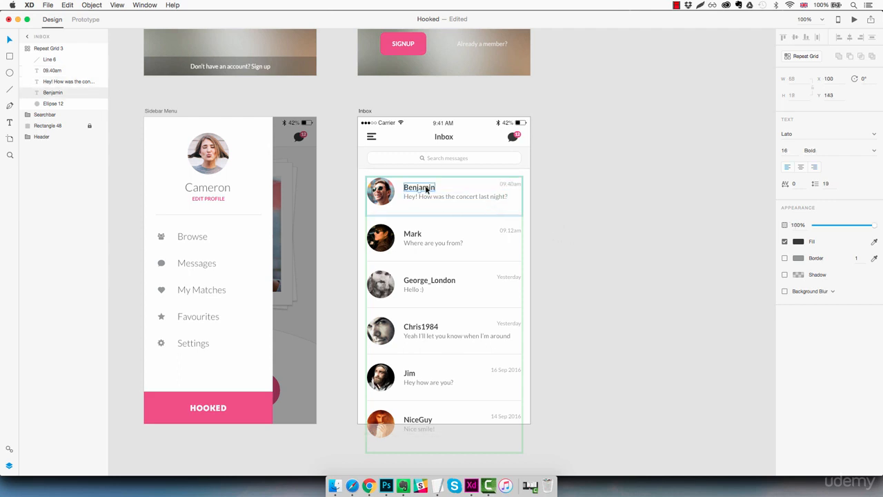
pyautogui.click(427, 198)
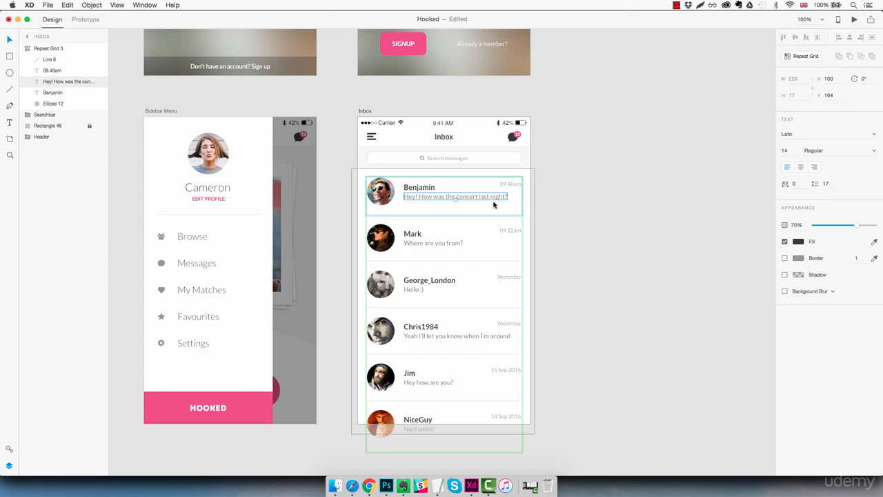
pyautogui.press('Down')
pyautogui.press('Down')
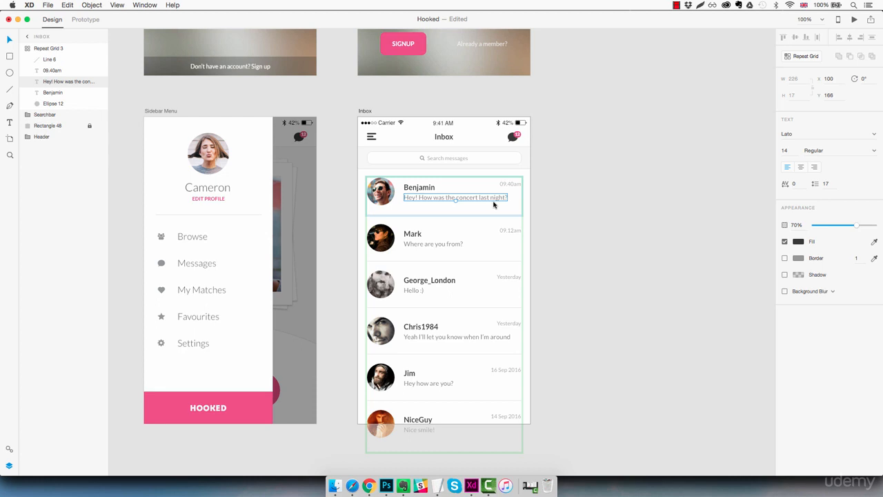
# Nudge the time text up to Y 133
pyautogui.click(510, 185)
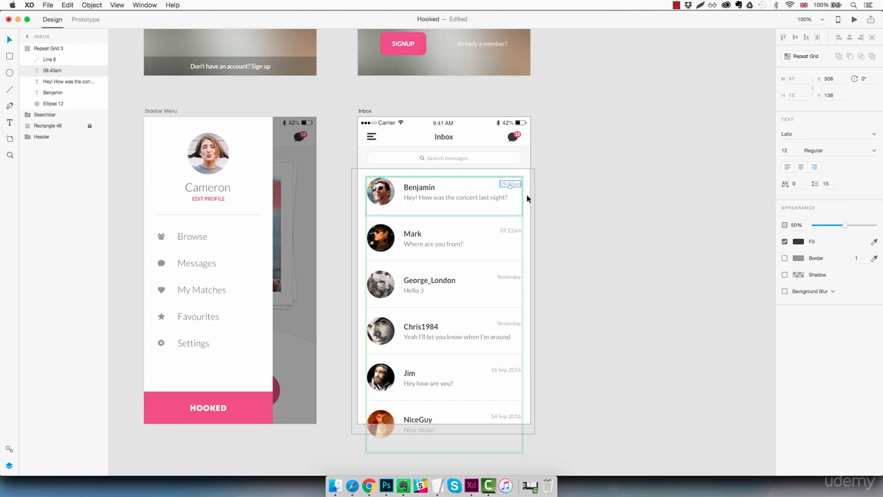
pyautogui.press('Up')
pyautogui.press('Up')
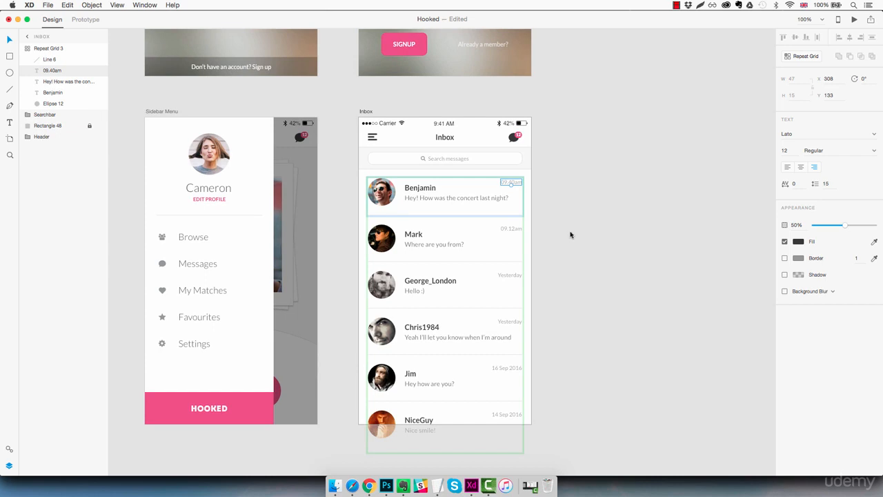
pyautogui.click(552, 218)
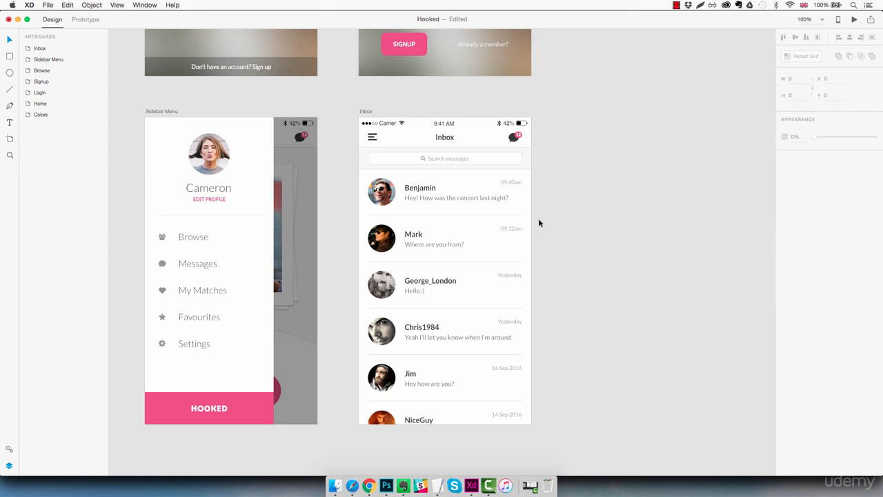
# Zoom in and draw a small rectangle about 48 × 16 just below the first avatar
pyautogui.press('z')
pyautogui.click(453, 201)
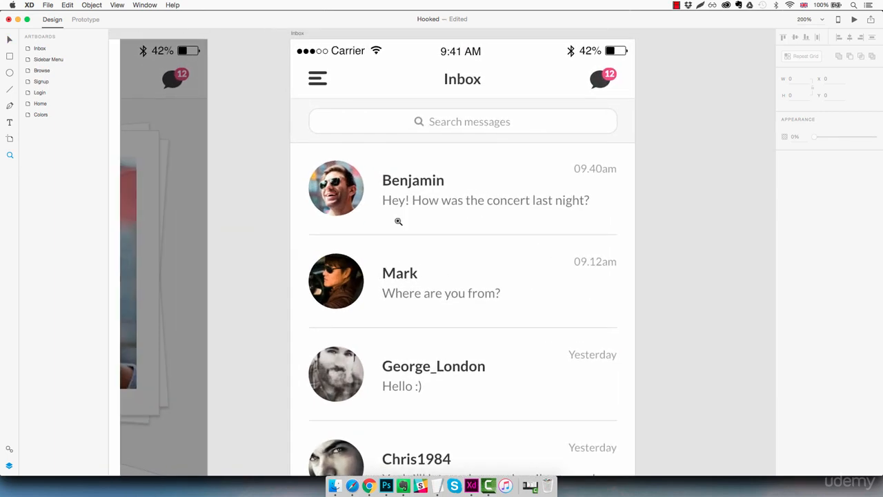
pyautogui.press('r')
pyautogui.moveTo(316, 206); pyautogui.dragTo(358, 219)
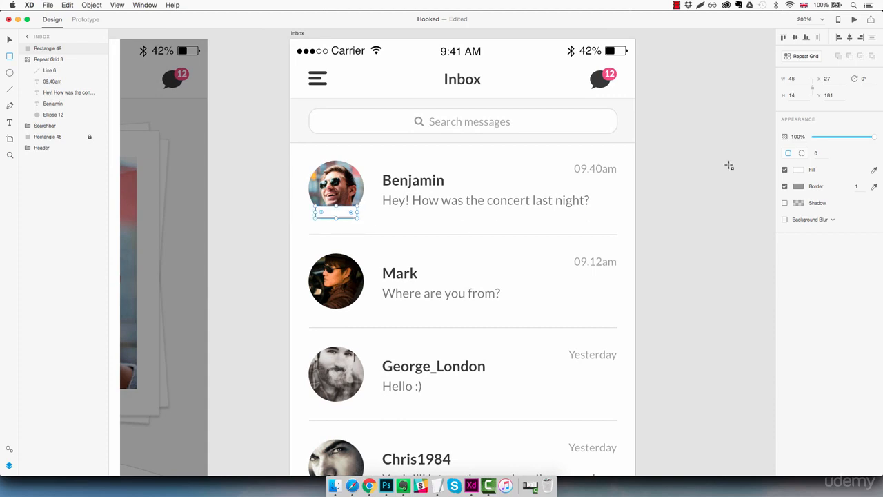
# Resize the rectangle to 45 × 15 and remove its border
pyautogui.click(801, 80)
pyautogui.press('Down')
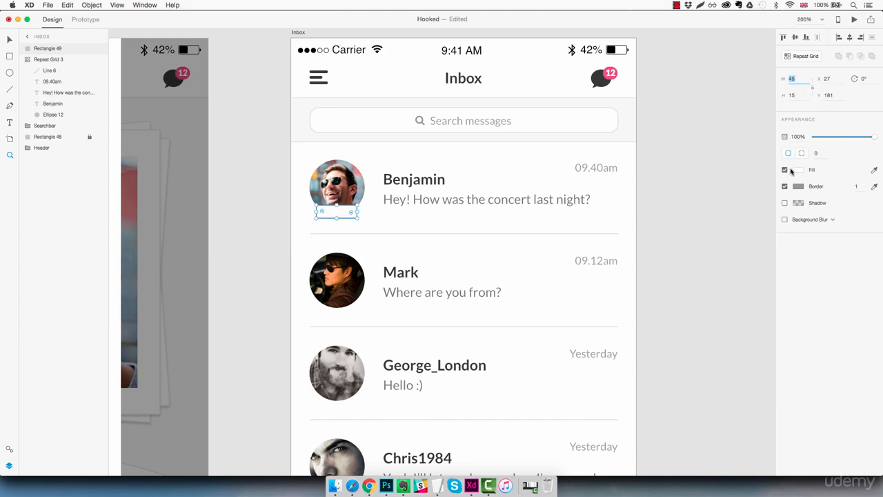
pyautogui.click(784, 188)
# Fill the small rectangle with the green swatch sampled from the Colors artboard
pyautogui.press('super+minus')
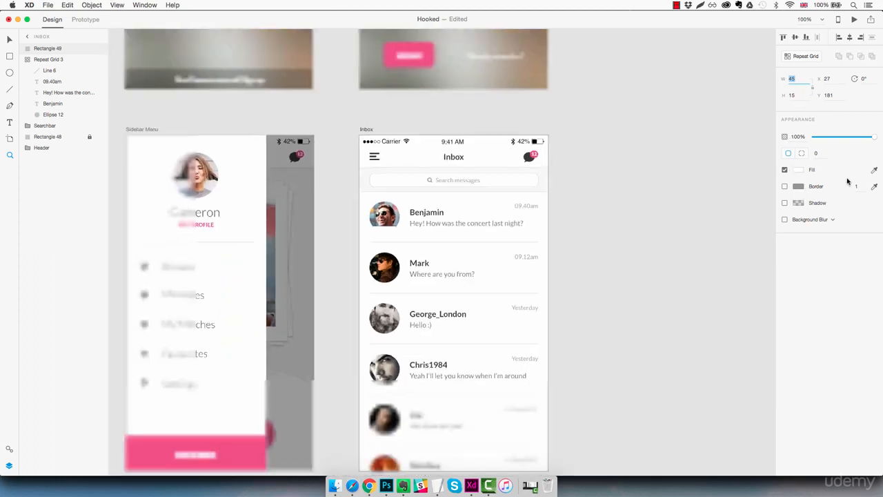
pyautogui.press('super+0')
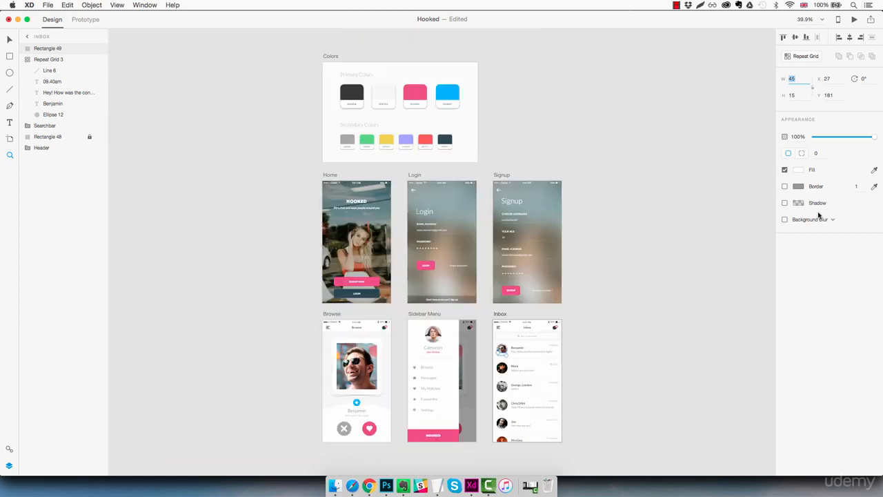
pyautogui.click(874, 171)
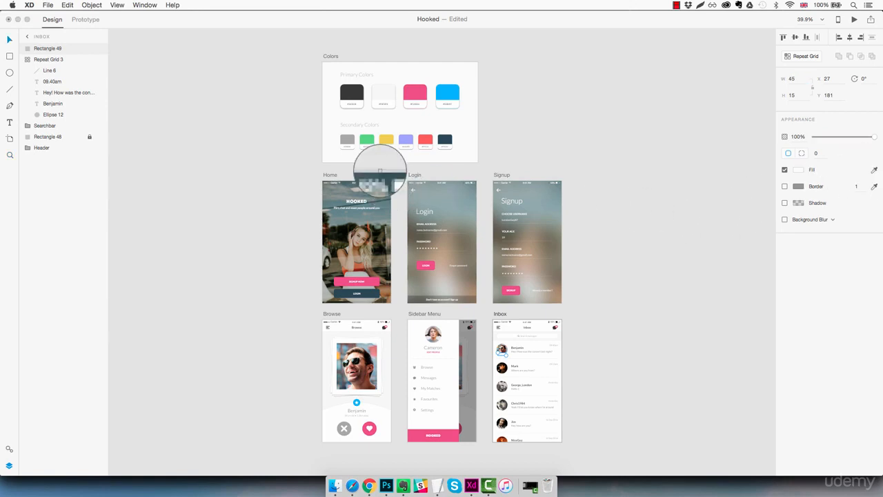
pyautogui.click(368, 140)
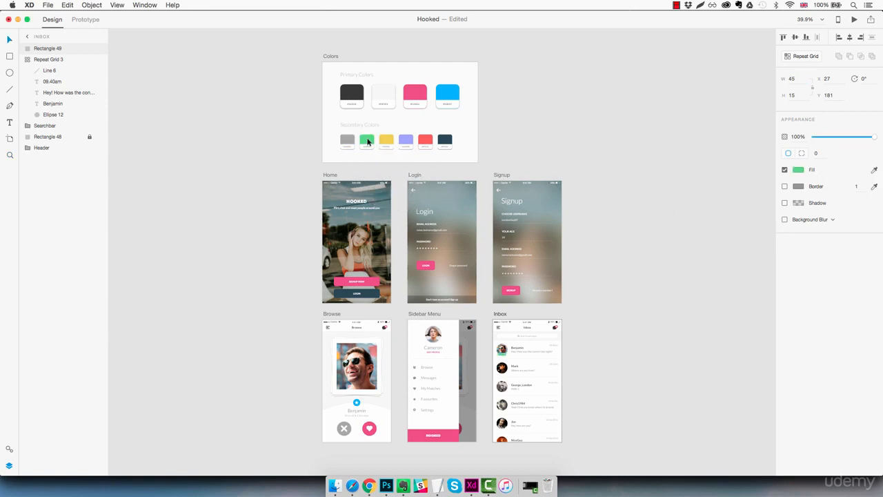
# Zoom in on the first avatar and round the green rectangle's corners to a radius of 10
pyautogui.press('z')
pyautogui.click(505, 357)
pyautogui.click(508, 359)
pyautogui.click(513, 361)
pyautogui.click(517, 361)
pyautogui.moveTo(567, 375); pyautogui.dragTo(361, 351)
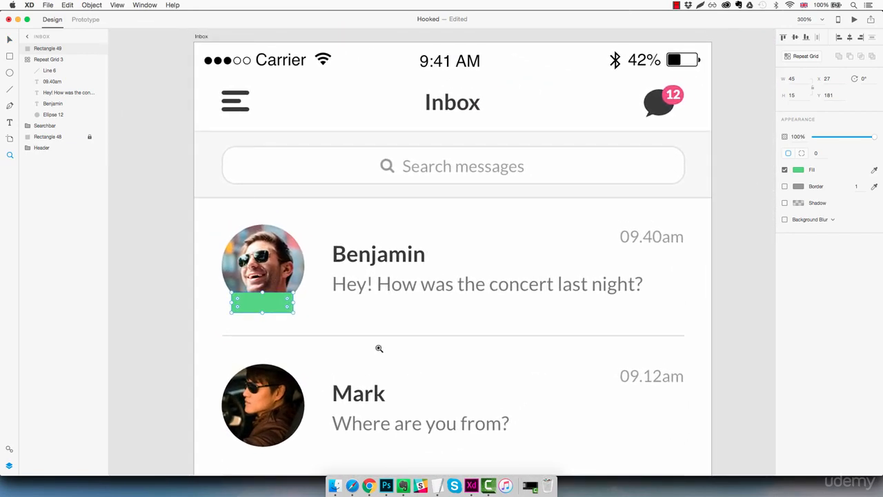
pyautogui.press('v')
pyautogui.moveTo(819, 154); pyautogui.dragTo(828, 158)
pyautogui.press('Up')
pyautogui.press('Up')
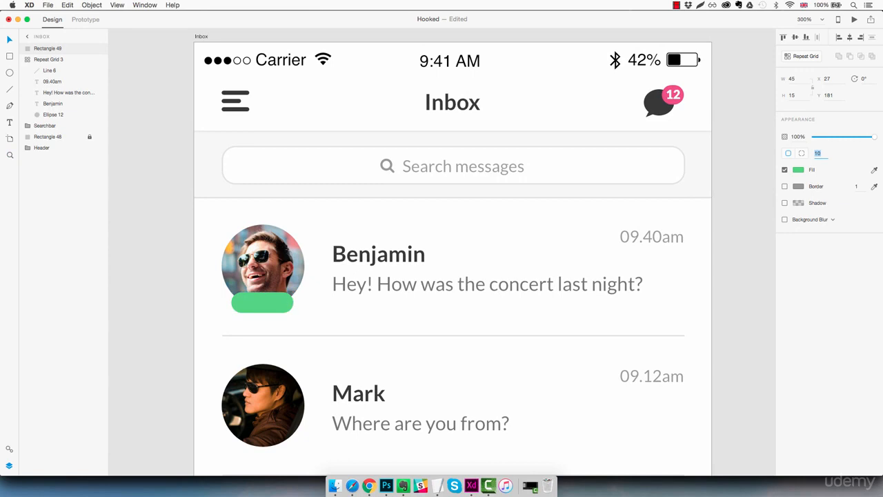
pyautogui.press('Escape')
# Add a text box reading ONLINE below Benjamin's message preview
pyautogui.press('t')
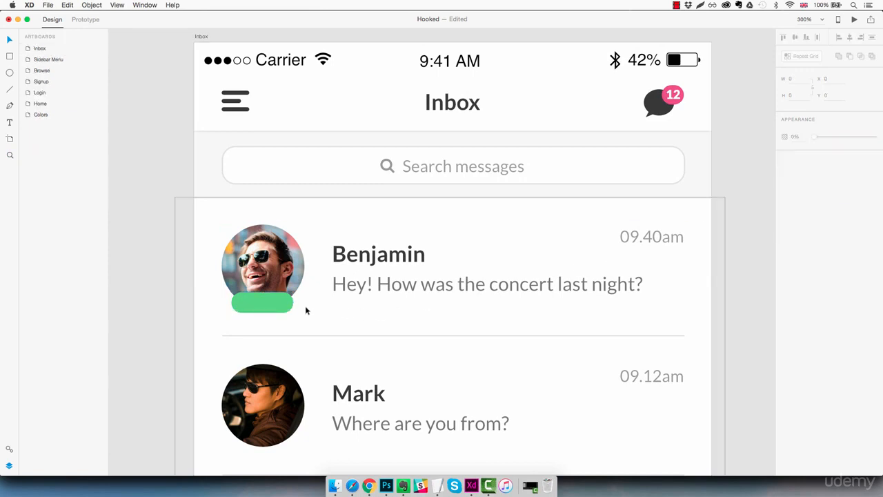
pyautogui.click(333, 311)
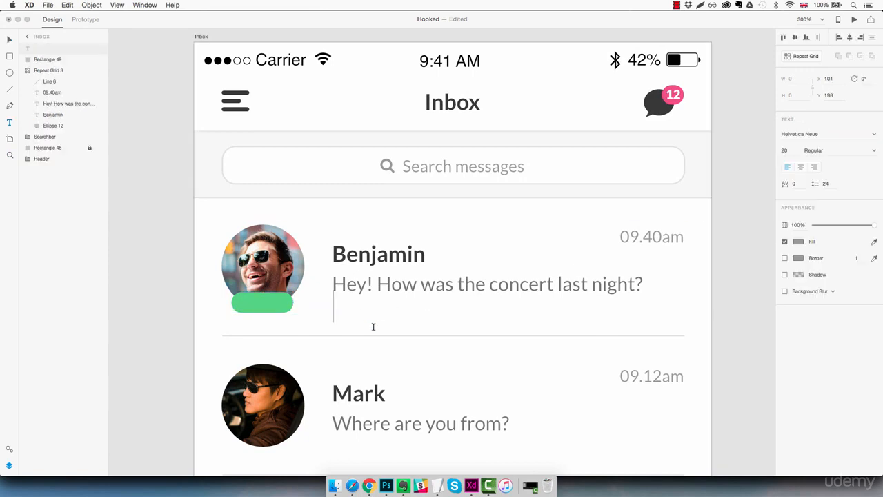
pyautogui.write('ONLINE')
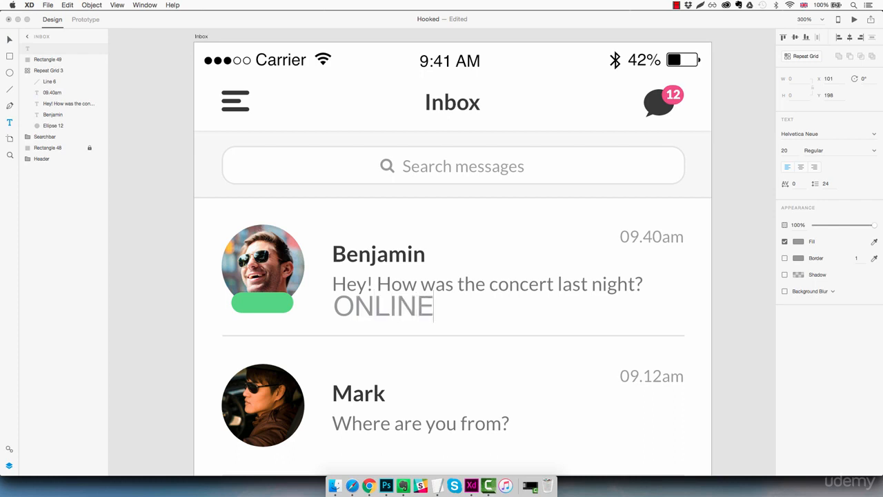
# Set the ONLINE label's font to Lato
pyautogui.press('super+a')
pyautogui.click(828, 134)
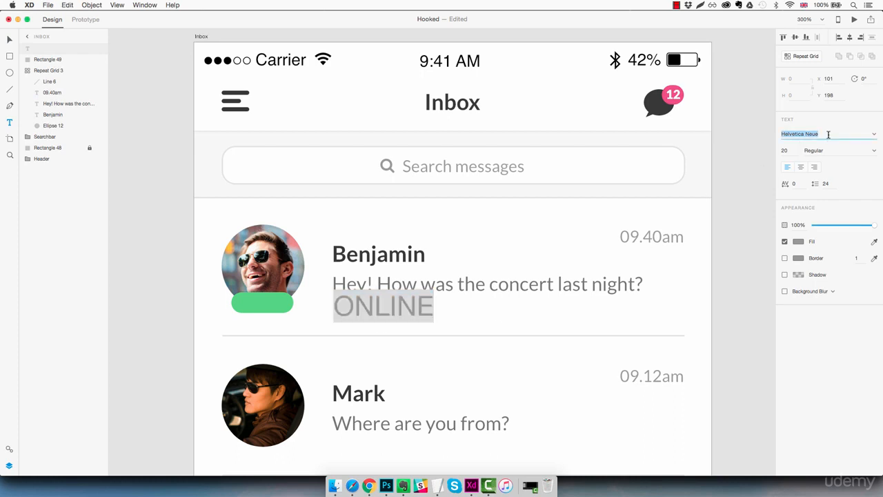
pyautogui.write('Lato')
pyautogui.press('Escape')
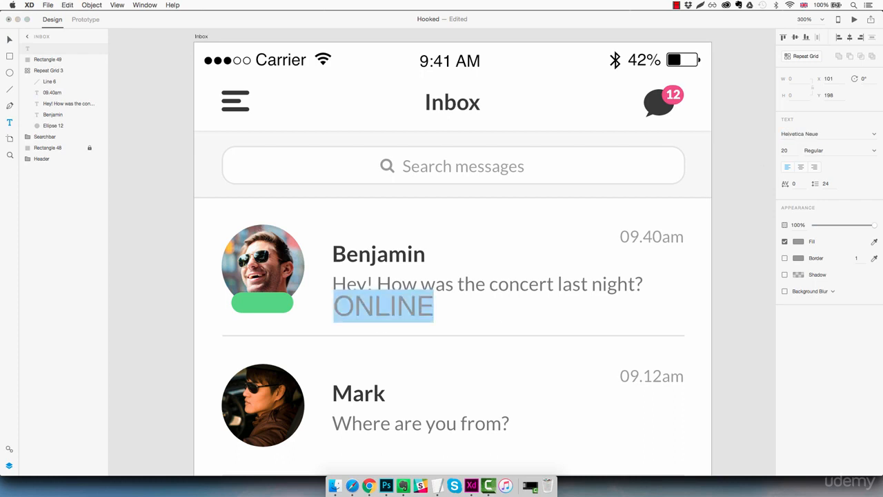
pyautogui.click(827, 136)
pyautogui.write('Lato')
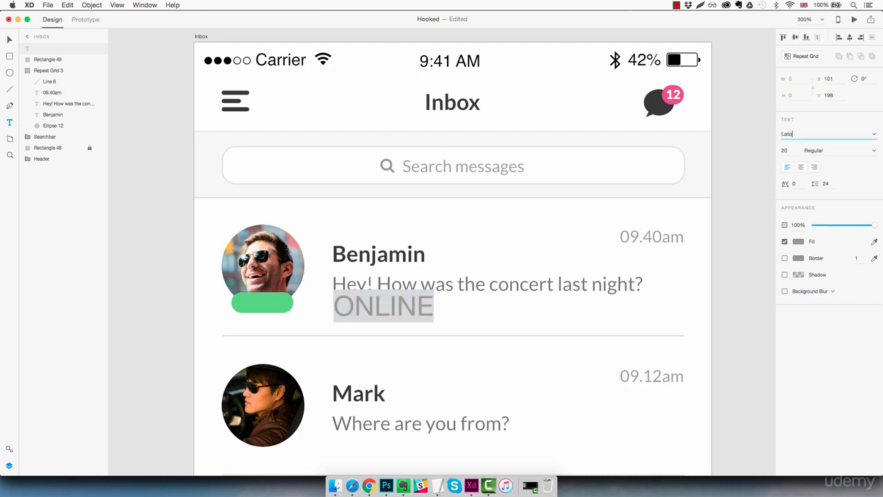
pyautogui.press('Return')
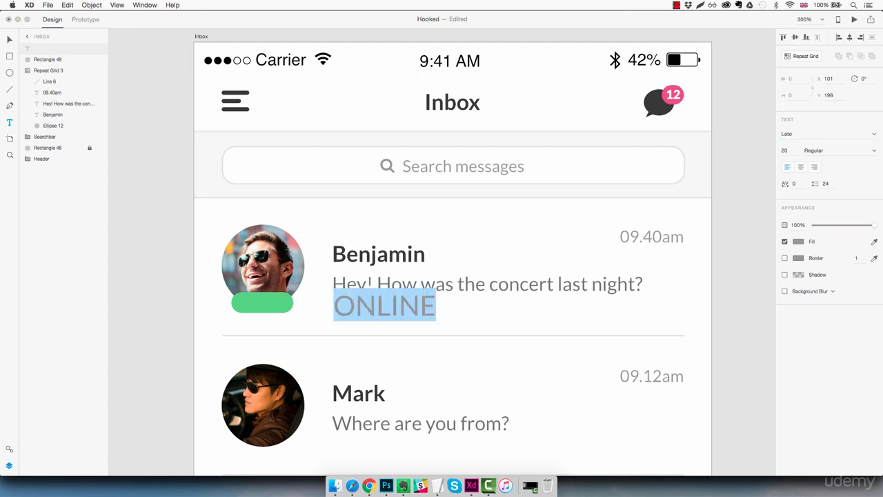
# Make the ONLINE label white and set its font size to 9
pyautogui.click(800, 245)
pyautogui.moveTo(713, 201); pyautogui.dragTo(659, 170)
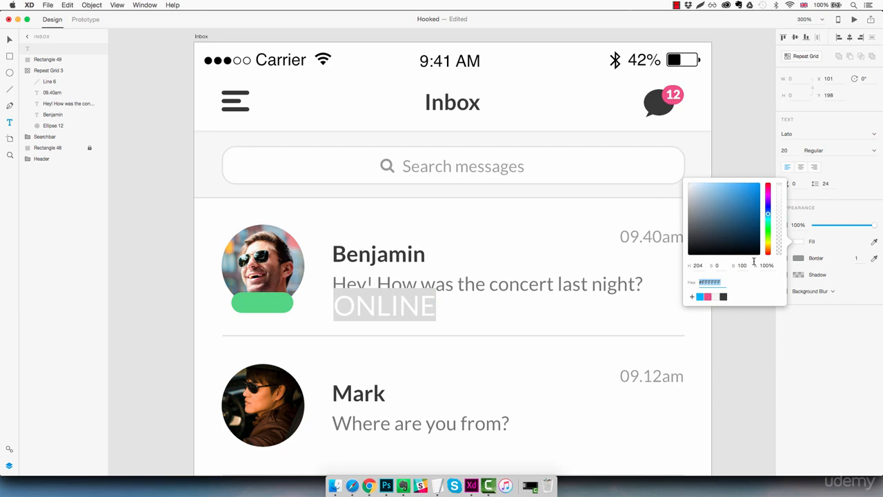
pyautogui.click(787, 151)
pyautogui.write('12')
pyautogui.press('Return')
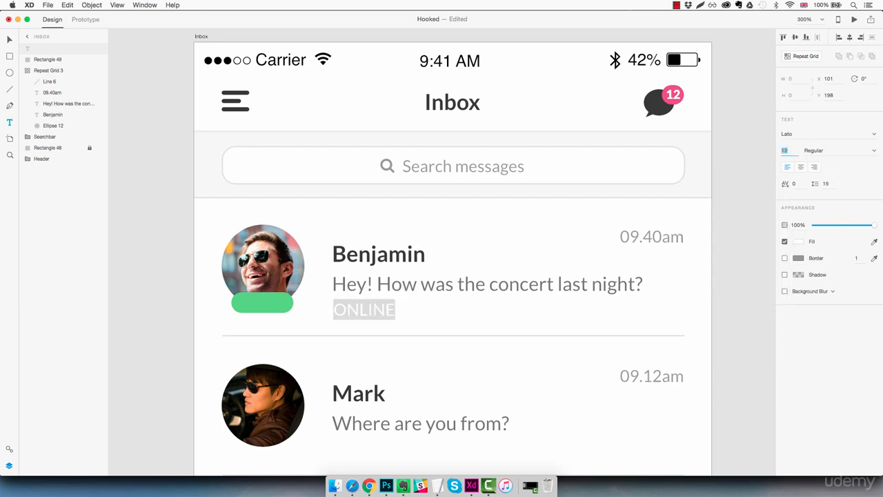
pyautogui.write('10')
pyautogui.press('Return')
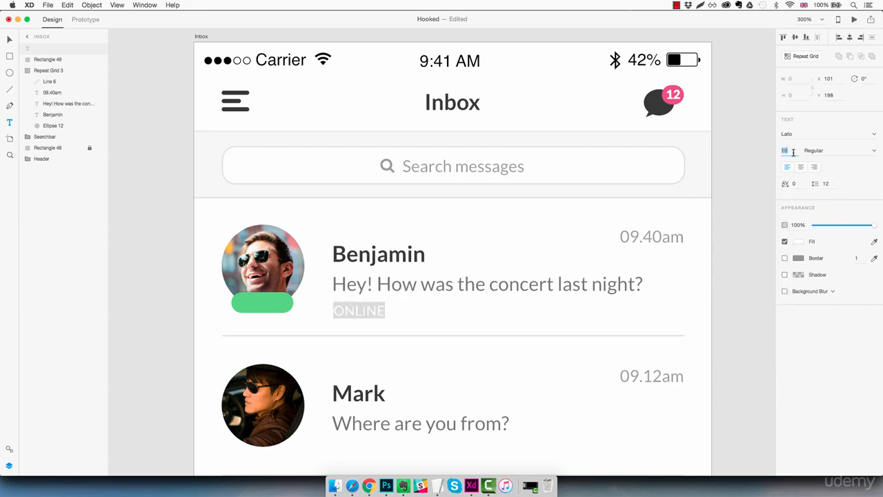
pyautogui.write('9')
pyautogui.press('Return')
# Set the ONLINE label's font weight to Black
pyautogui.click(873, 152)
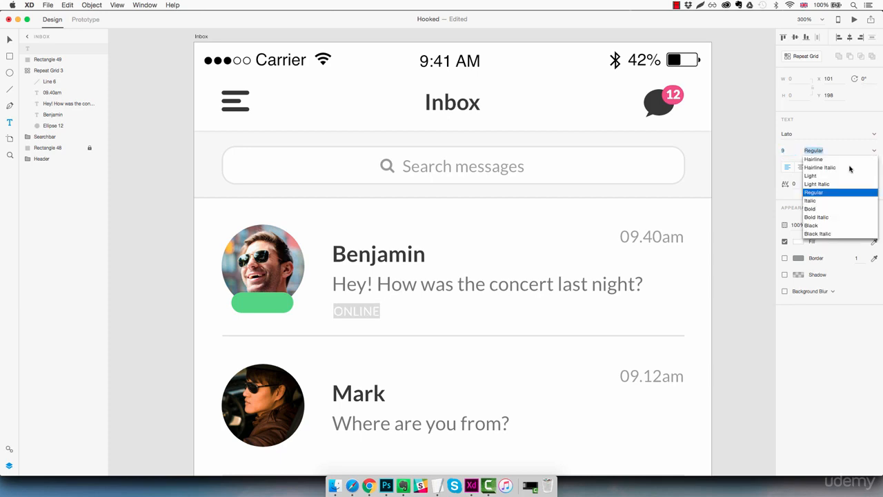
pyautogui.click(813, 226)
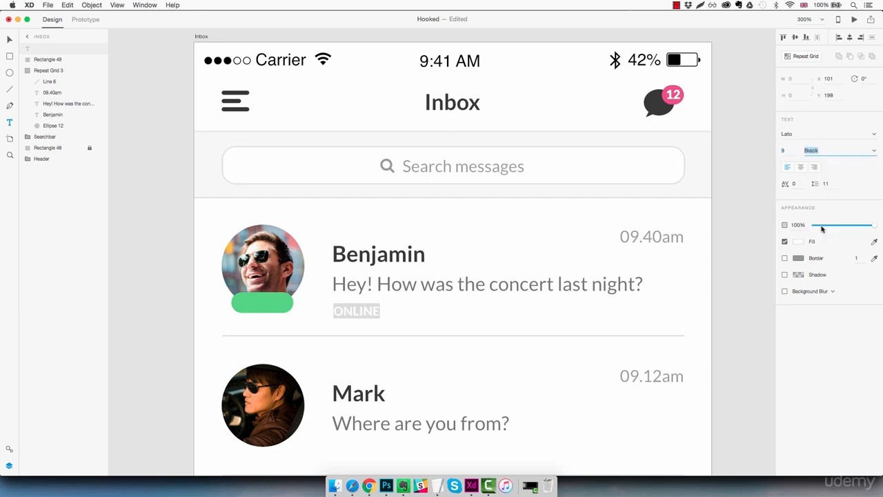
pyautogui.press('BackSpace')
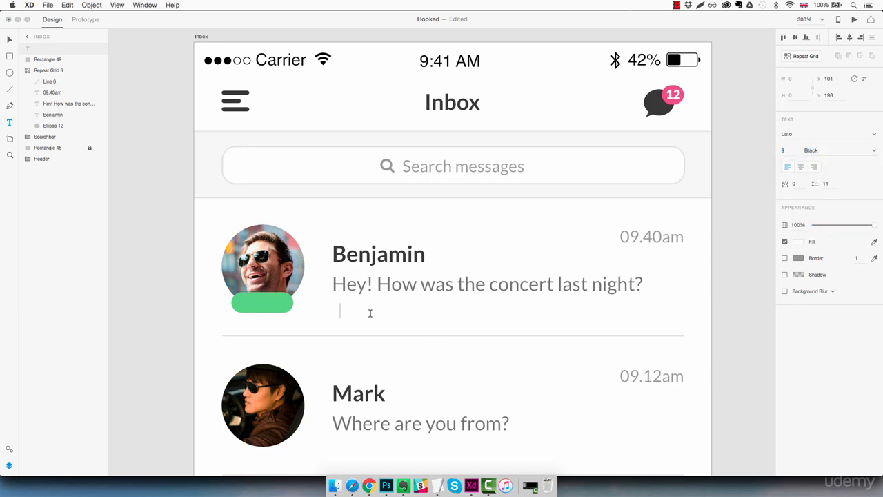
pyautogui.hotkey('ctrl', 'z')
pyautogui.press('Escape')
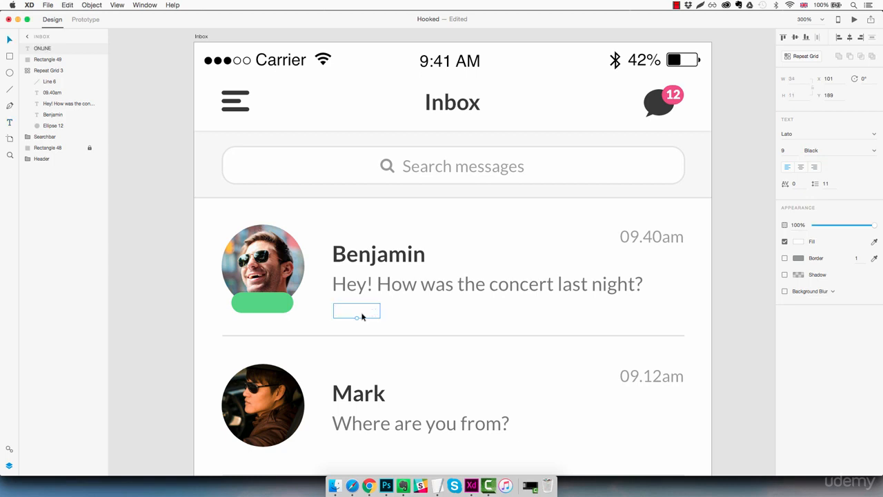
# Center the ONLINE label on the green rectangle and group the label with the rectangle
pyautogui.moveTo(362, 316); pyautogui.dragTo(267, 308)
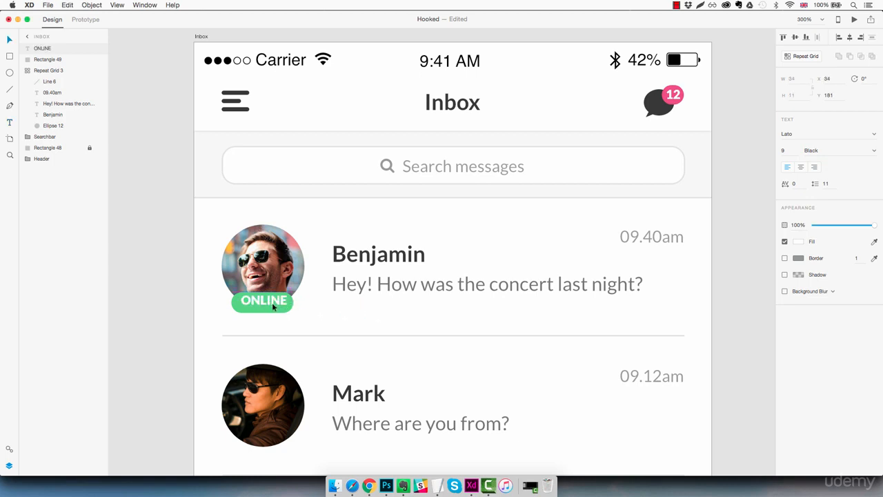
pyautogui.click(326, 310)
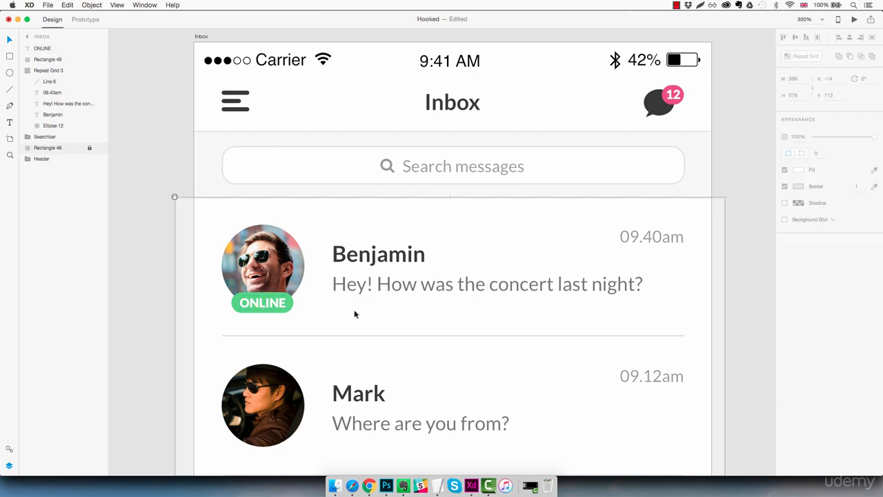
pyautogui.press('super+1')
pyautogui.moveTo(401, 318); pyautogui.dragTo(334, 276)
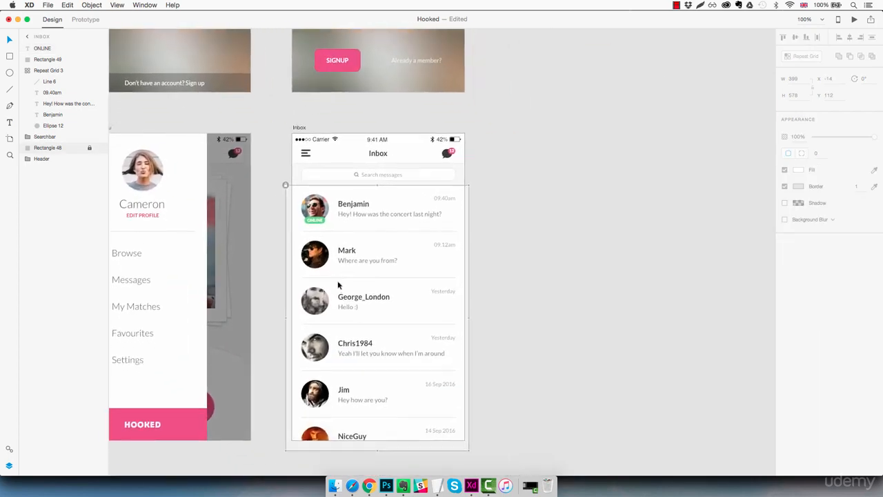
pyautogui.press('z')
pyautogui.click(308, 210)
pyautogui.click(308, 210)
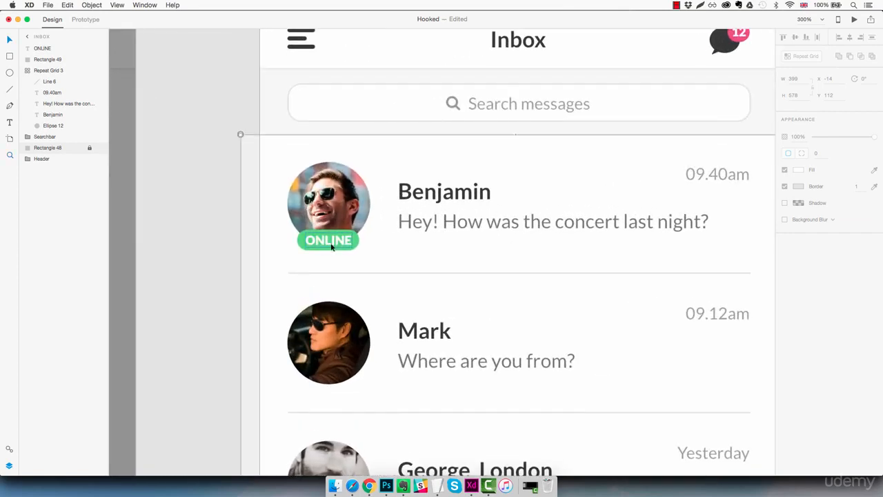
pyautogui.click(332, 246)
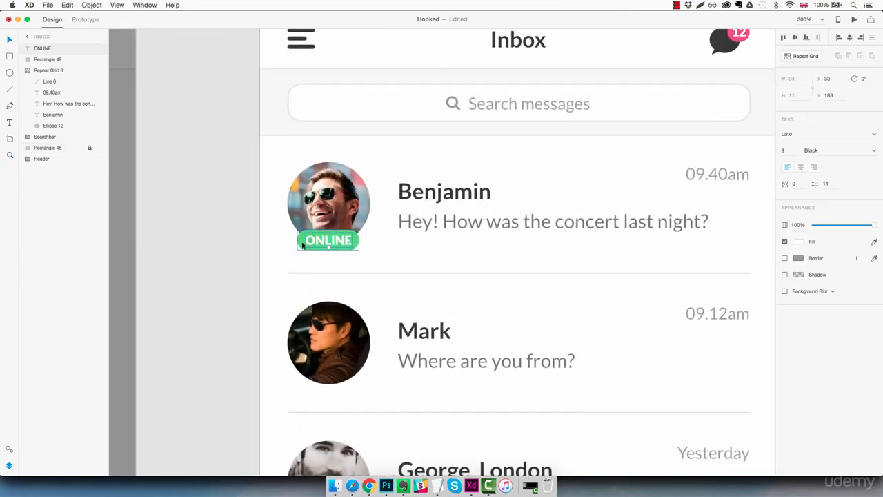
pyautogui.press('super+g')
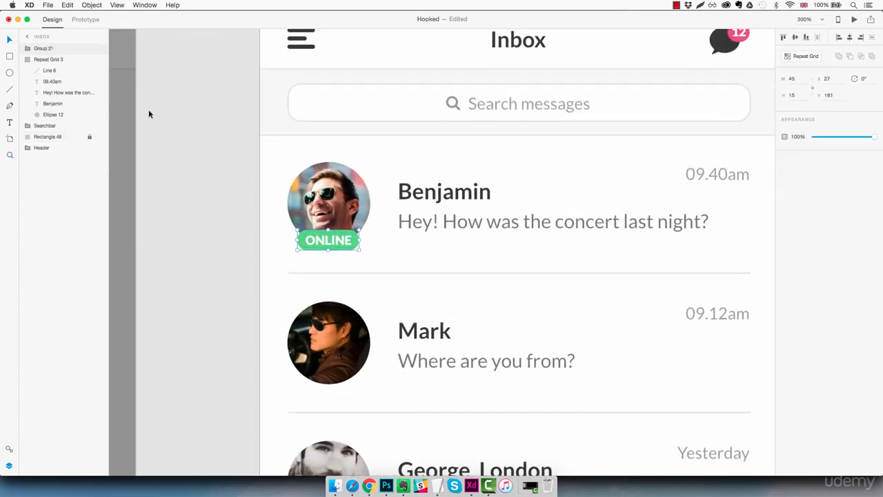
# Rename the new group to Online tag
pyautogui.doubleClick(47, 48)
pyautogui.write('On')
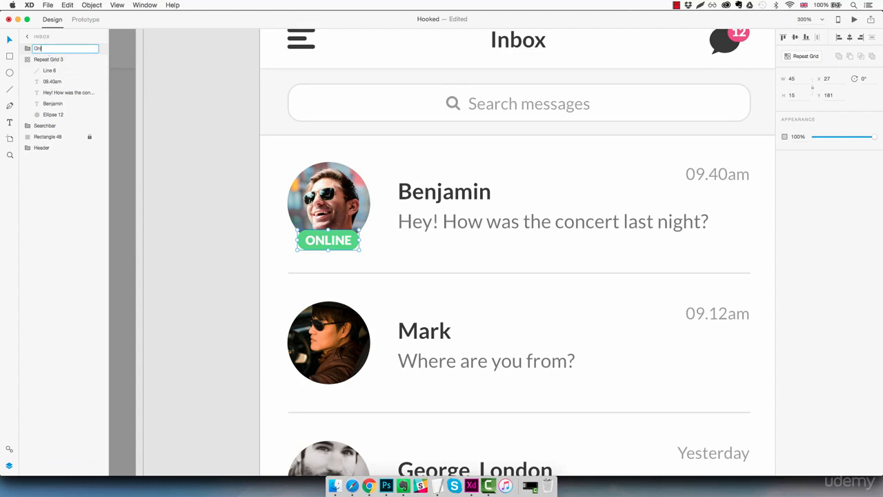
pyautogui.write('line tag')
pyautogui.press('Return')
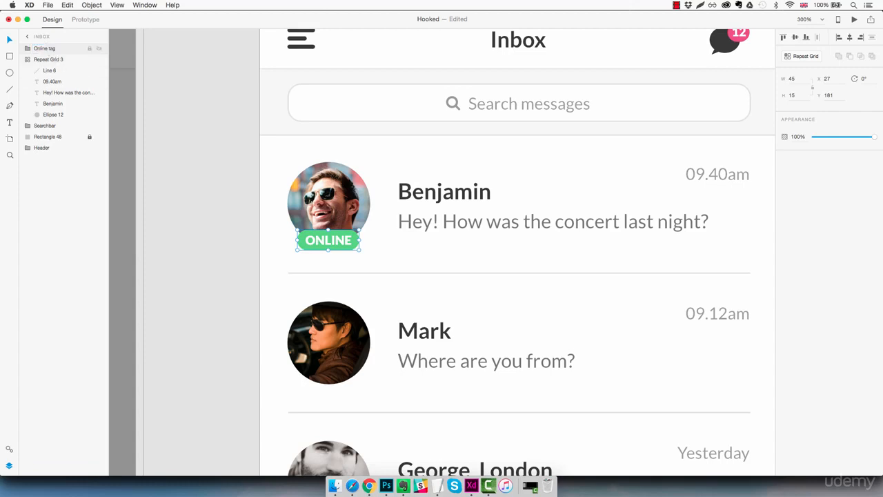
# Duplicate the Online tag onto George_London's avatar
pyautogui.scroll(-2, 445, 212)
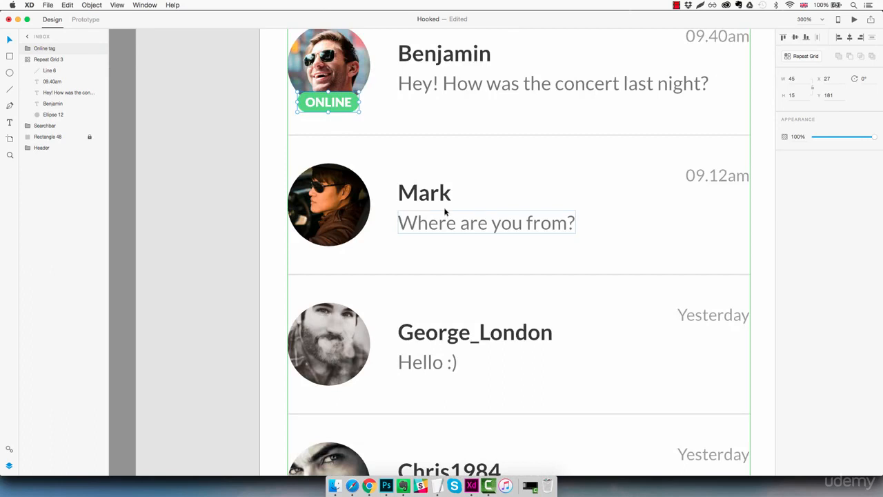
pyautogui.press('alt')
pyautogui.moveTo(348, 109); pyautogui.dragTo(347, 385)
pyautogui.click(535, 373)
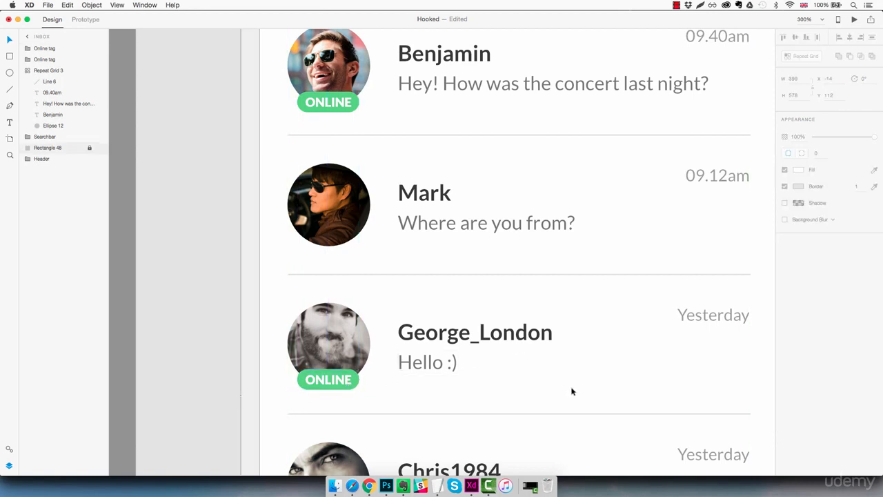
# Paste a copy of the header's unread-messages badge into the Inbox and nudge it beside Mark's name
pyautogui.press('super+1')
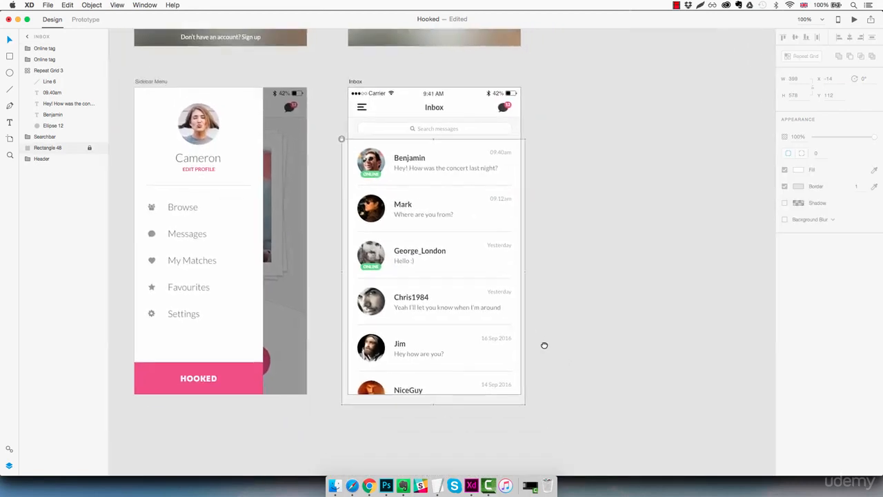
pyautogui.moveTo(545, 345); pyautogui.dragTo(509, 328)
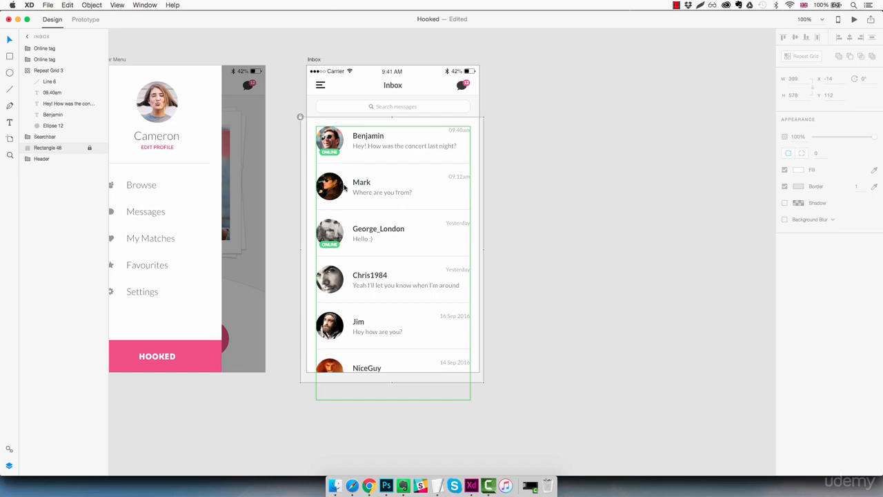
pyautogui.doubleClick(467, 84)
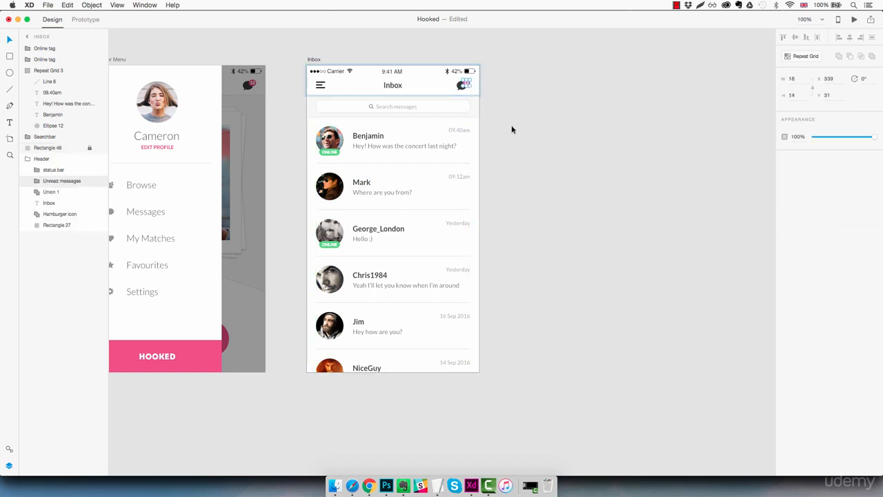
pyautogui.click(398, 178)
pyautogui.press('super+v')
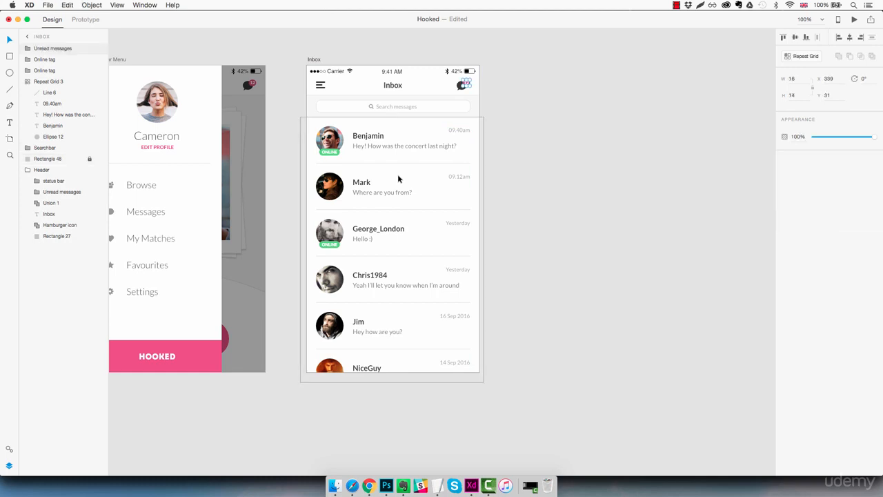
pyautogui.hotkey('shift', 'Down')
pyautogui.hotkey('shift', 'Down')
pyautogui.hotkey('shift', 'Down')
pyautogui.hotkey('shift', 'Down')
pyautogui.hotkey('shift', 'Down')
pyautogui.hotkey('shift', 'Down')
pyautogui.hotkey('shift', 'Down')
pyautogui.hotkey('shift', 'Down')
pyautogui.hotkey('shift', 'Down')
pyautogui.hotkey('shift', 'Down')
pyautogui.hotkey('shift', 'Down')
pyautogui.hotkey('shift', 'Down')
pyautogui.hotkey('shift', 'Down')
pyautogui.hotkey('shift', 'Down')
pyautogui.hotkey('shift', 'Down')
pyautogui.hotkey('shift', 'Down')
pyautogui.hotkey('shift', 'Down')
pyautogui.hotkey('shift', 'Down')
pyautogui.hotkey('shift', 'Down')
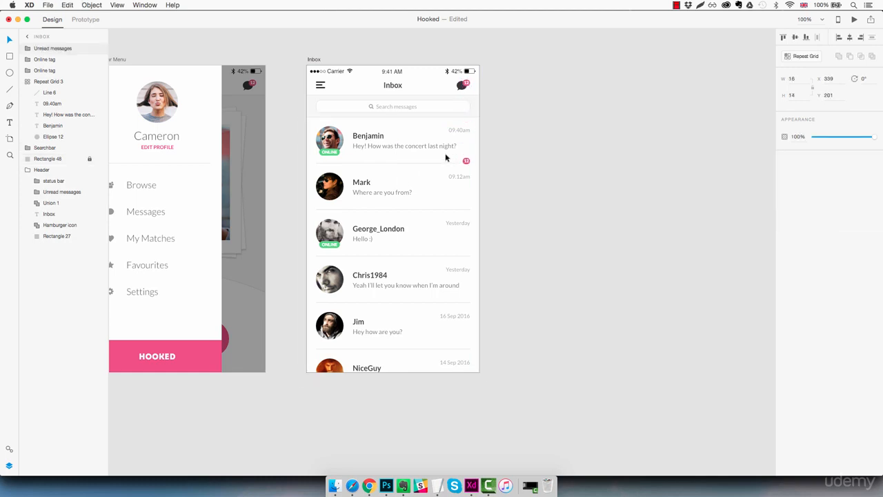
pyautogui.hotkey('shift', 'Left')
pyautogui.hotkey('shift', 'Left')
pyautogui.hotkey('shift', 'Left')
pyautogui.hotkey('shift', 'Left')
pyautogui.hotkey('shift', 'Left')
pyautogui.hotkey('shift', 'Left')
pyautogui.hotkey('shift', 'Left')
pyautogui.hotkey('shift', 'Left')
pyautogui.hotkey('shift', 'Left')
pyautogui.hotkey('shift', 'Left')
pyautogui.hotkey('shift', 'Left')
pyautogui.hotkey('shift', 'Left')
pyautogui.hotkey('shift', 'Left')
pyautogui.hotkey('shift', 'Left')
pyautogui.hotkey('shift', 'Left')
pyautogui.hotkey('shift', 'Left')
pyautogui.hotkey('shift', 'Left')
pyautogui.hotkey('shift', 'Left')
pyautogui.hotkey('shift', 'Down')
pyautogui.hotkey('shift', 'Down')
pyautogui.press('Down')
pyautogui.press('Down')
pyautogui.press('Down')
pyautogui.press('Down')
pyautogui.press('Down')
pyautogui.press('Down')
pyautogui.press('Down')
pyautogui.press('Down')
pyautogui.press('Left')
pyautogui.press('Left')
pyautogui.press('Left')
pyautogui.press('Left')
pyautogui.press('Left')
pyautogui.press('Left')
pyautogui.press('Left')
pyautogui.press('Left')
pyautogui.press('Left')
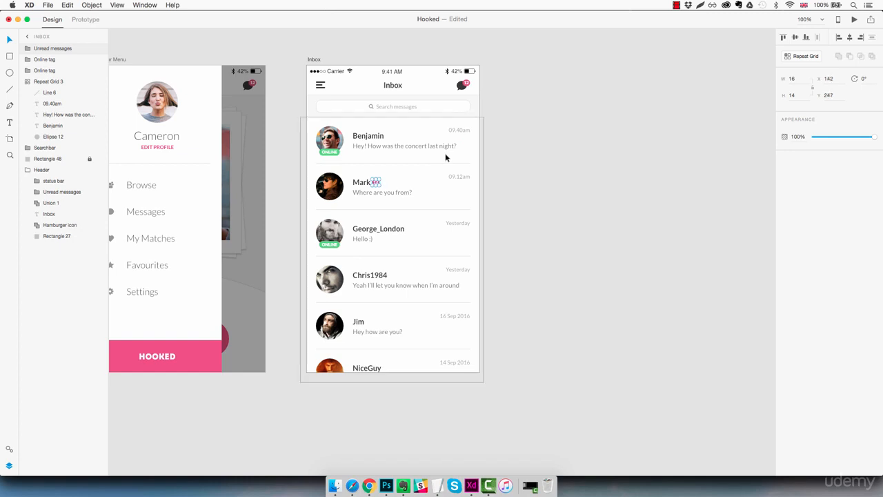
pyautogui.press('Right')
pyautogui.scroll(3, 366, 187)
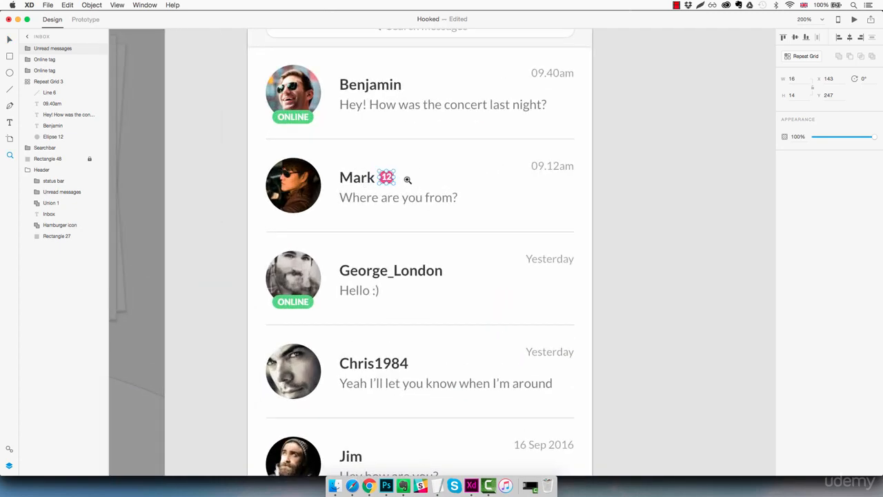
# Change the number in Mark's unread badge to 8
pyautogui.doubleClick(387, 179)
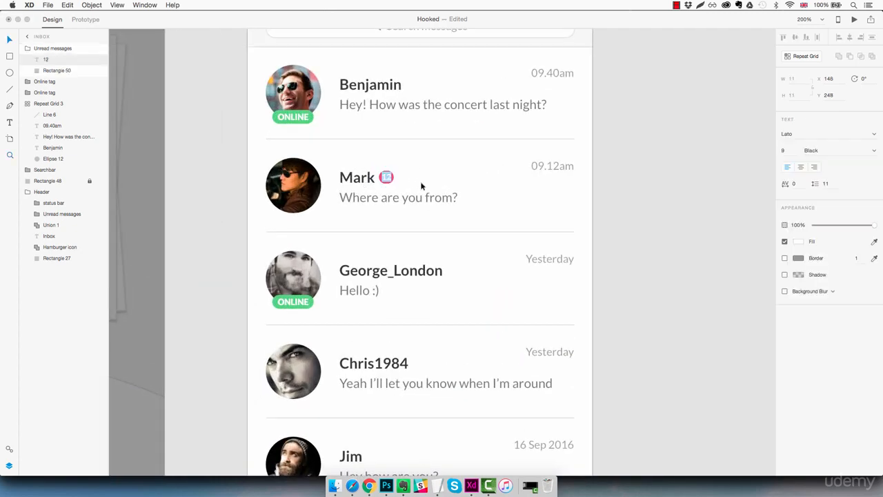
pyautogui.write('8')
pyautogui.press('Escape')
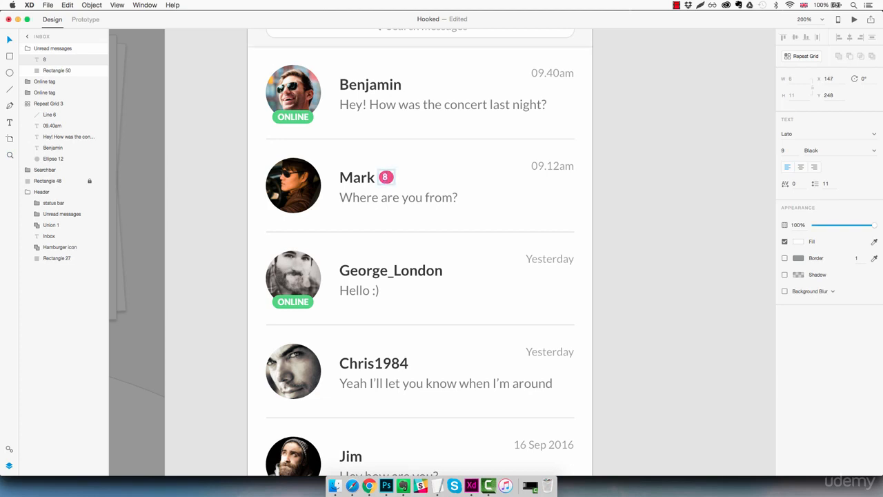
pyautogui.click(630, 165)
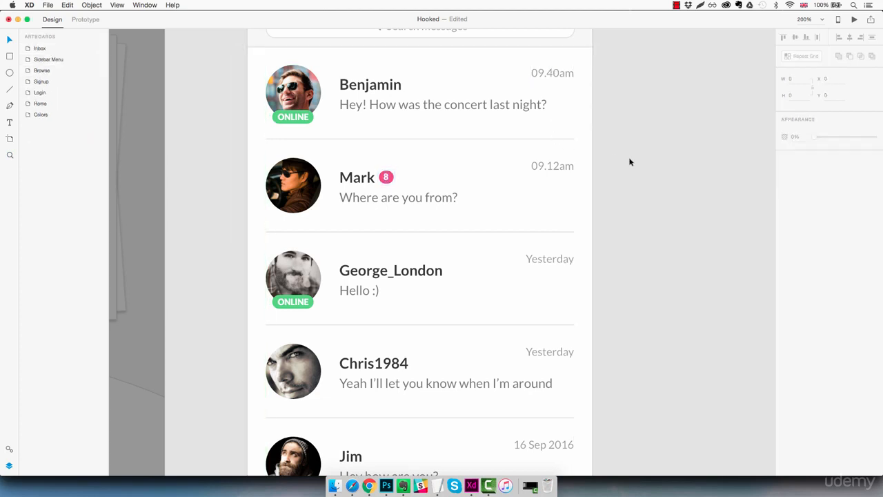
# Paste the Browse screen's favourite star icon onto Chris1984's avatar, shrinking it to about 14 px and nudging it to the avatar's top-right edge
pyautogui.press('super+0')
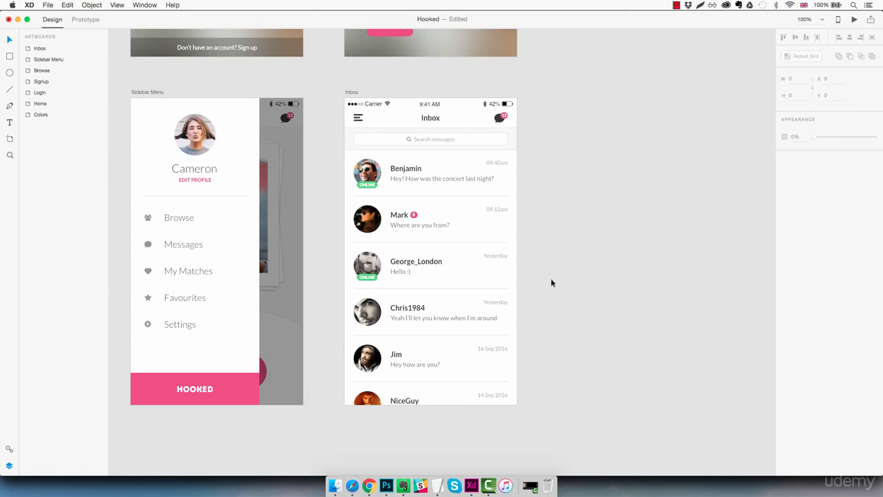
pyautogui.moveTo(552, 278); pyautogui.dragTo(690, 270)
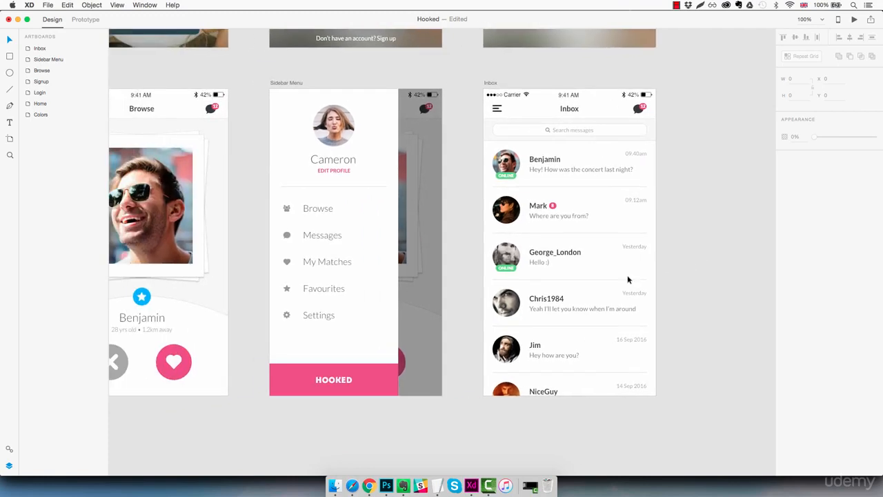
pyautogui.click(146, 300)
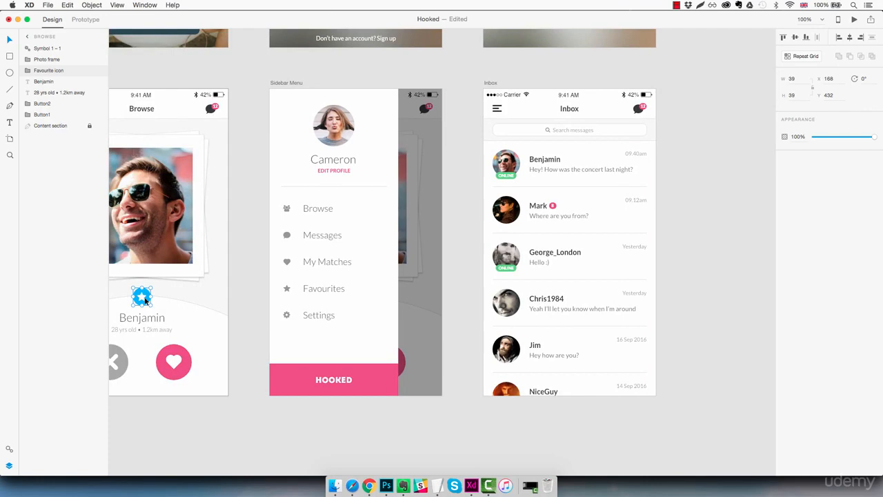
pyautogui.click(518, 300)
pyautogui.press('super+v')
pyautogui.press('z')
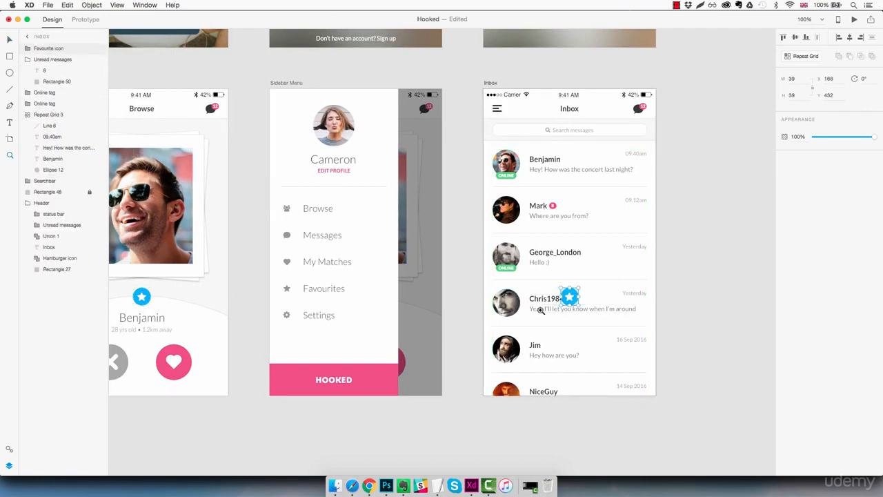
pyautogui.click(544, 306)
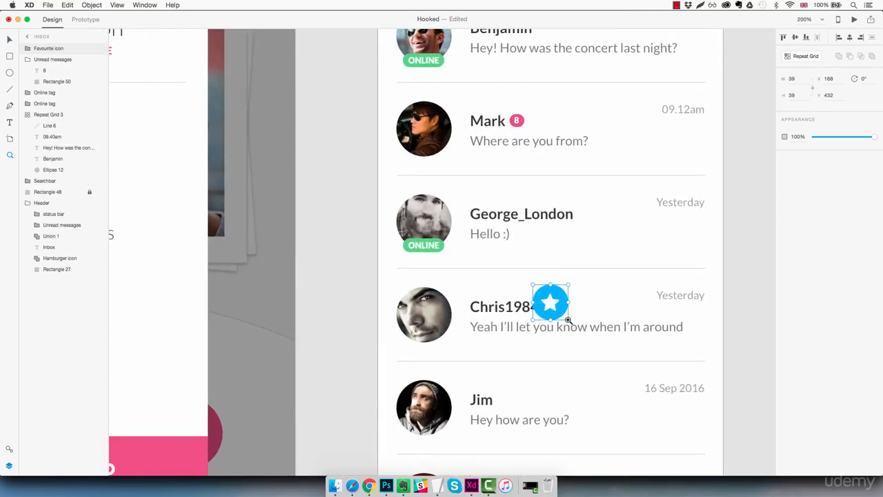
pyautogui.moveTo(569, 319); pyautogui.dragTo(444, 295)
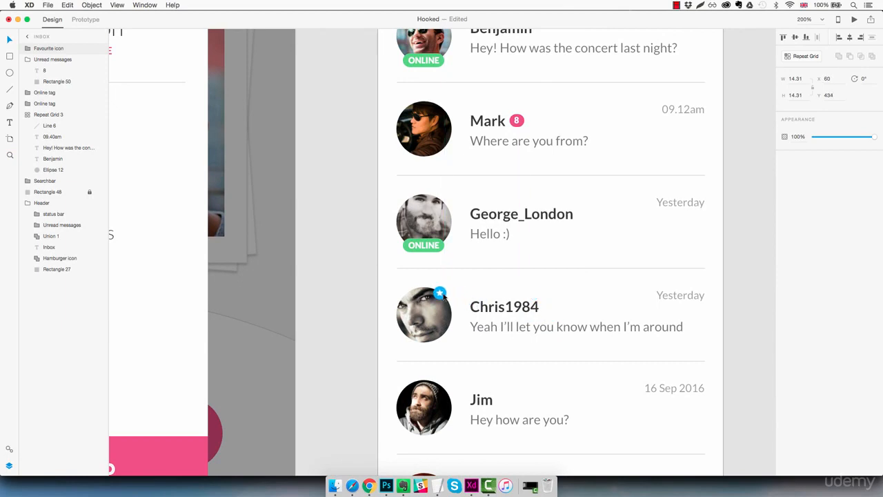
pyautogui.press('Right')
pyautogui.press('Right')
pyautogui.press('Right')
pyautogui.press('Up')
pyautogui.press('Left')
pyautogui.press('Left')
pyautogui.press('Right')
pyautogui.press('Down')
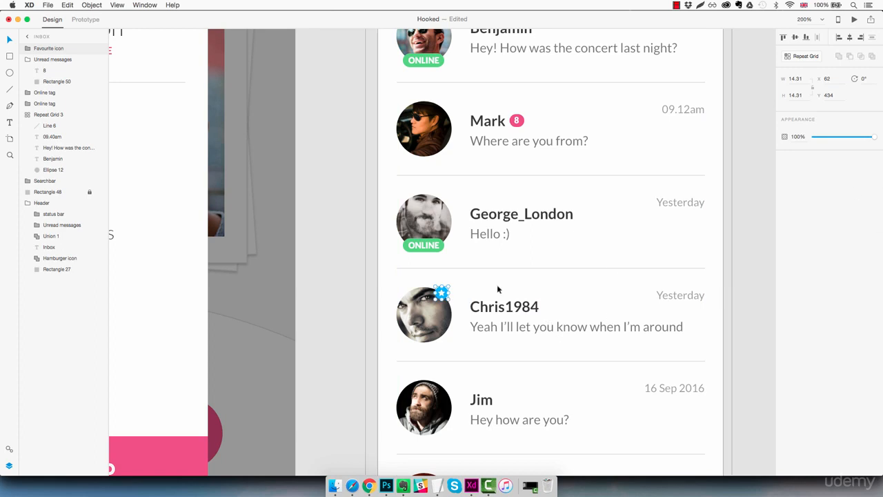
# Fill the star icon's circle with the yellow secondary colour from the Colors artboard
pyautogui.doubleClick(444, 293)
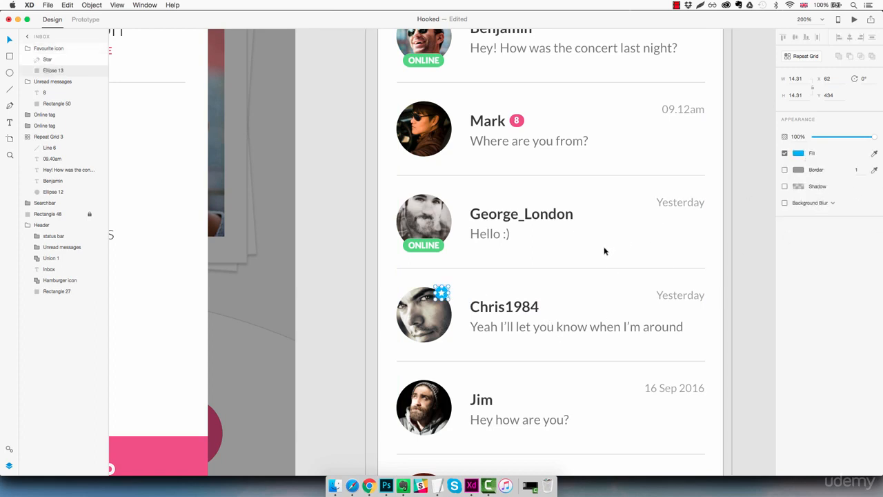
pyautogui.press('super+0')
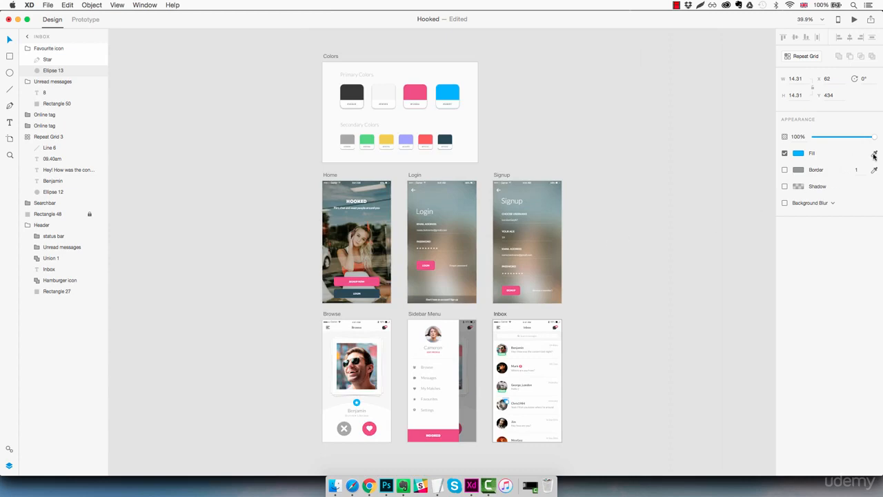
pyautogui.click(873, 155)
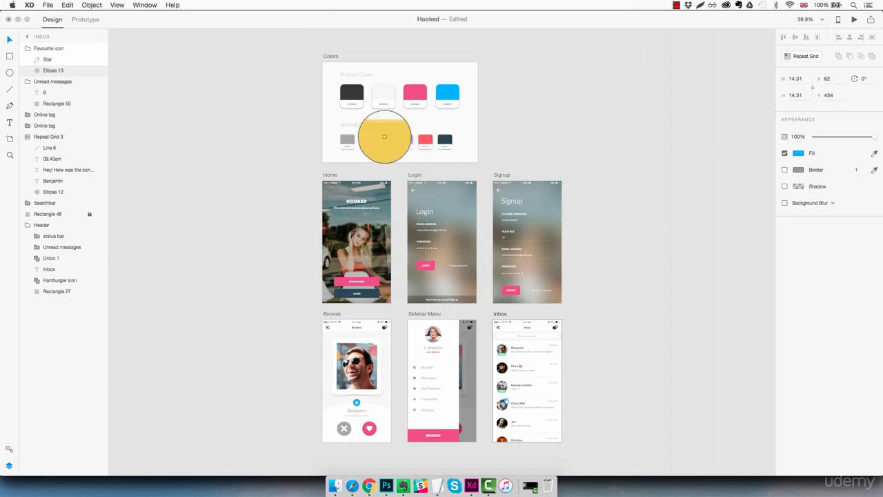
pyautogui.click(385, 137)
pyautogui.press('Escape')
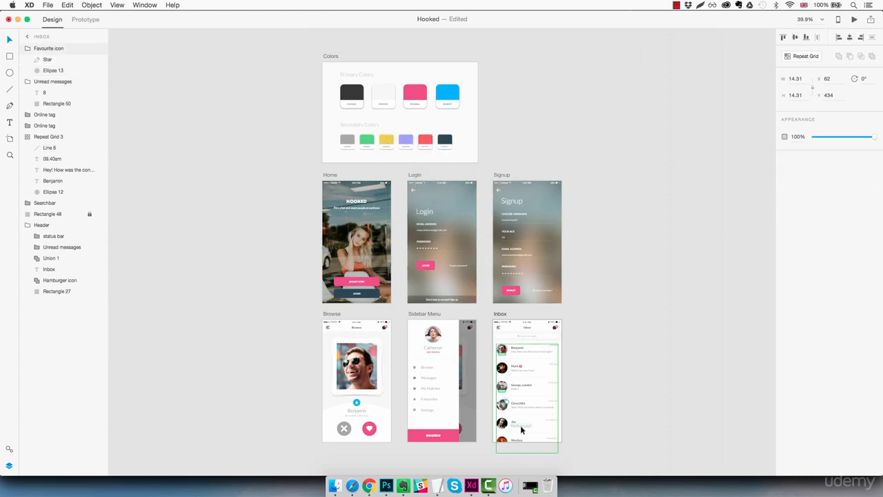
# Enlarge the favourite star icon on Chris1984's avatar to about 18 px
pyautogui.press('z')
pyautogui.click(505, 407)
pyautogui.click(504, 408)
pyautogui.click(505, 407)
pyautogui.click(505, 408)
pyautogui.moveTo(494, 397); pyautogui.dragTo(290, 319)
pyautogui.press('super+minus')
pyautogui.press('super+minus')
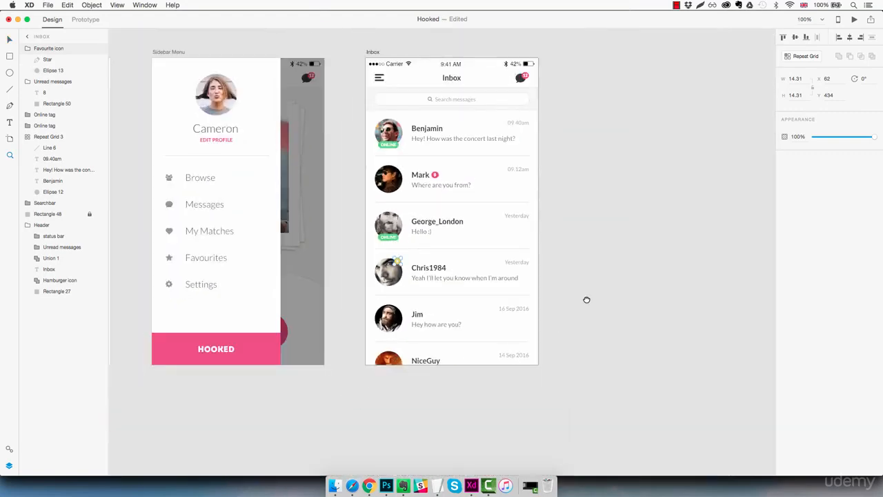
pyautogui.moveTo(587, 300); pyautogui.dragTo(531, 331)
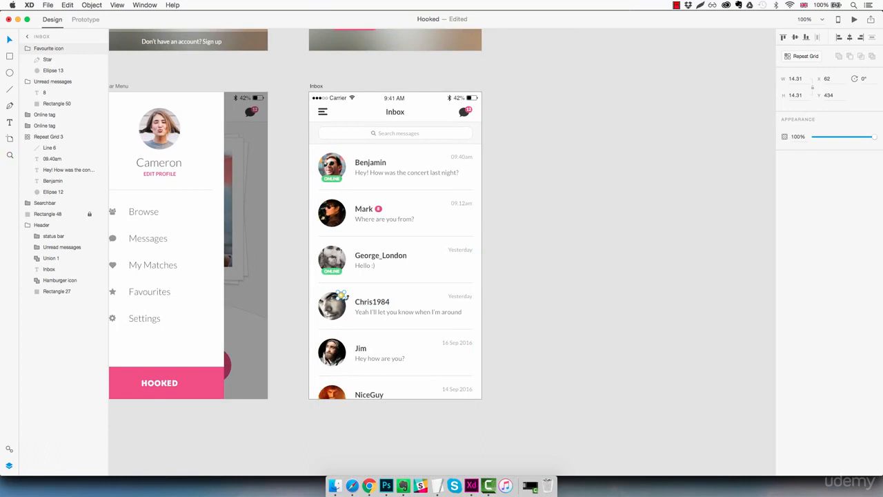
pyautogui.click(327, 306)
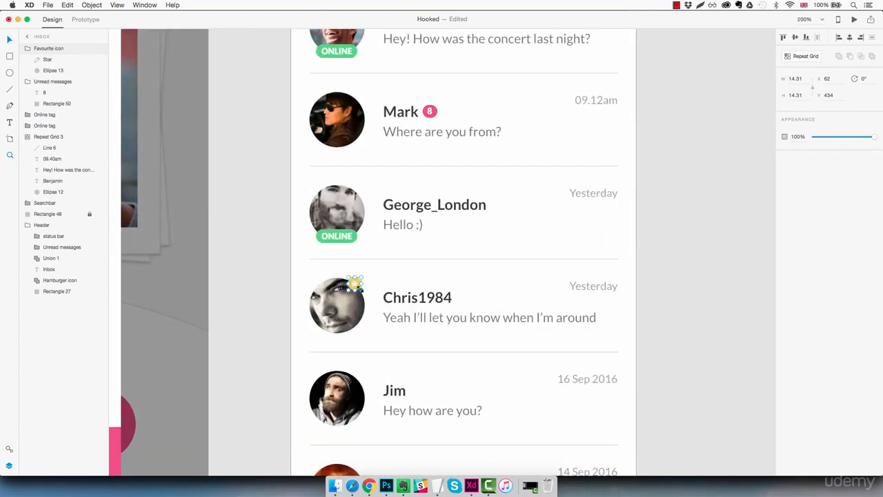
pyautogui.moveTo(359, 289); pyautogui.dragTo(366, 295)
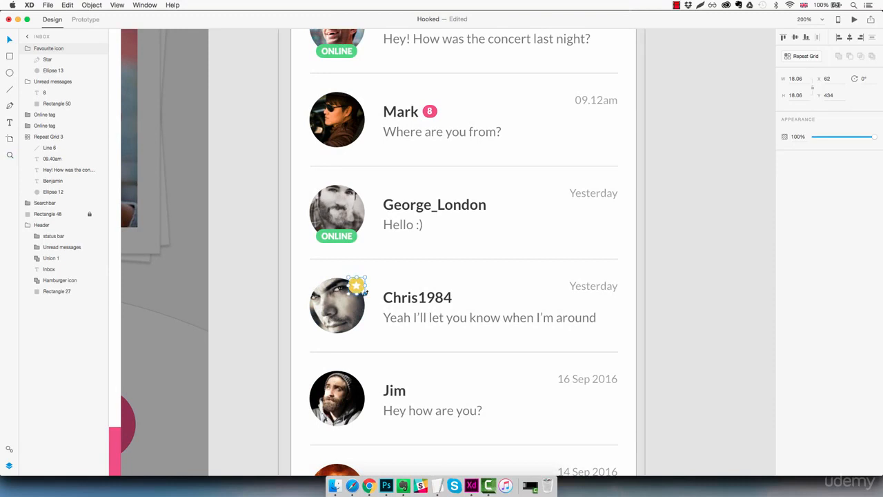
# Collapse the expanded layer groups and move the Header group to the top of the Inbox layer list
pyautogui.press('super+1')
pyautogui.click(565, 309)
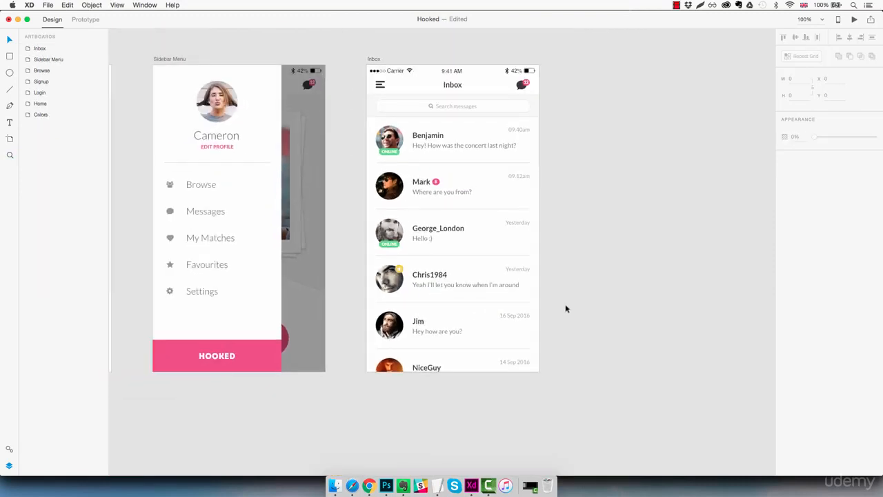
pyautogui.moveTo(575, 296); pyautogui.dragTo(529, 318)
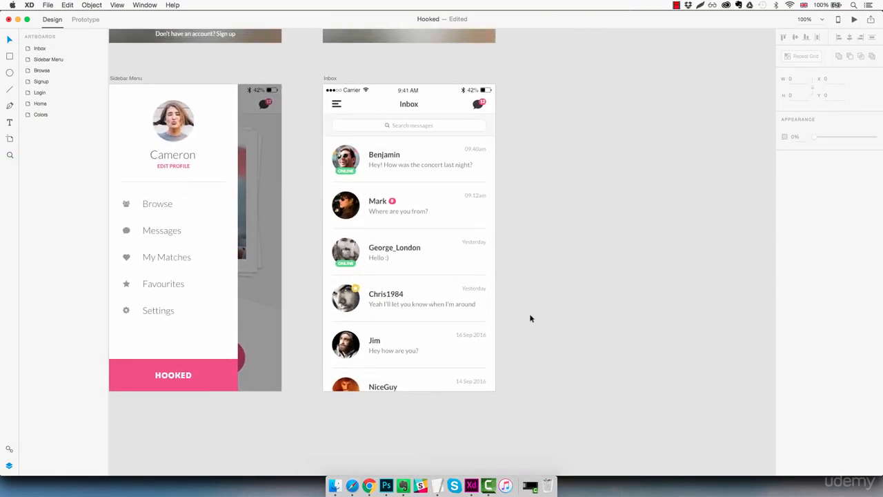
pyautogui.click(469, 267)
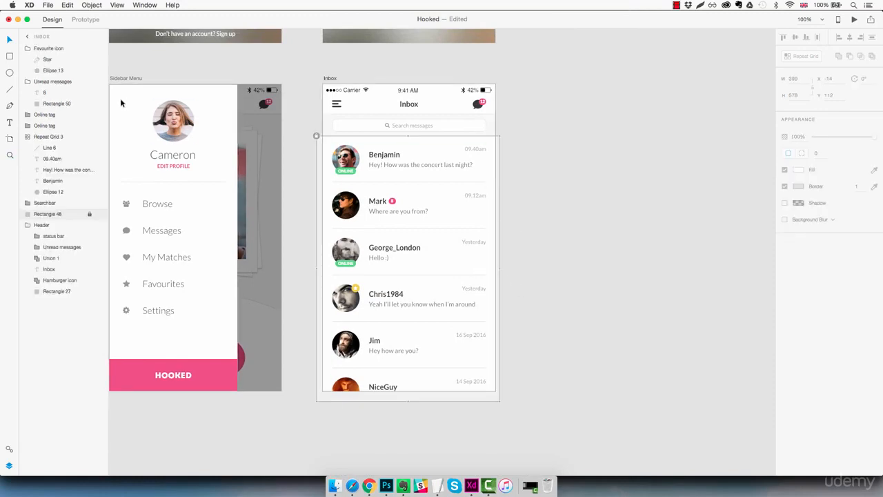
pyautogui.click(27, 48)
pyautogui.click(28, 59)
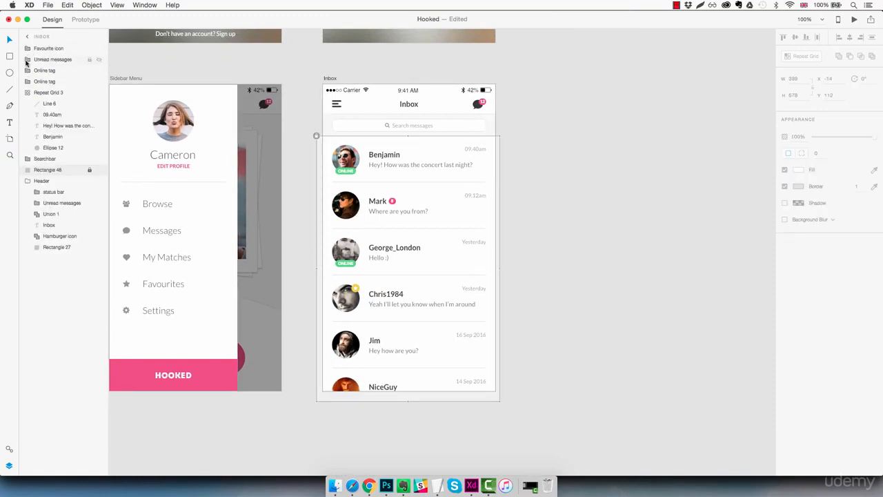
pyautogui.click(29, 92)
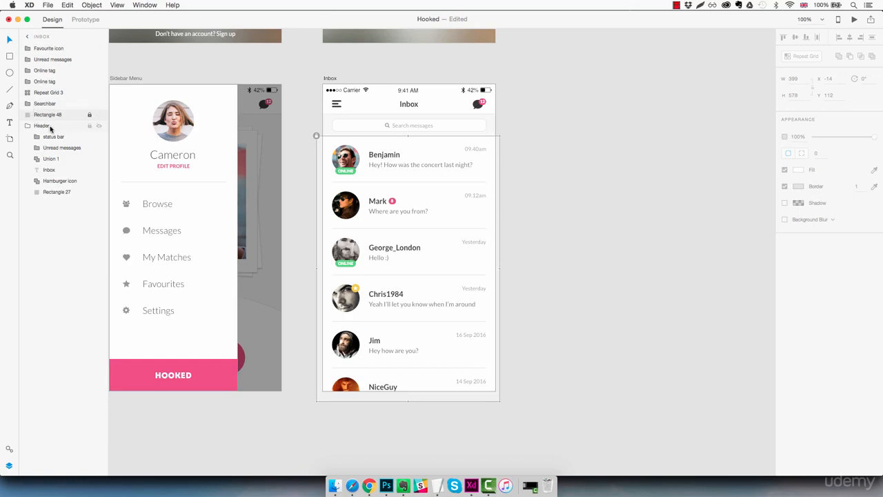
pyautogui.click(32, 127)
pyautogui.moveTo(42, 127); pyautogui.dragTo(66, 49)
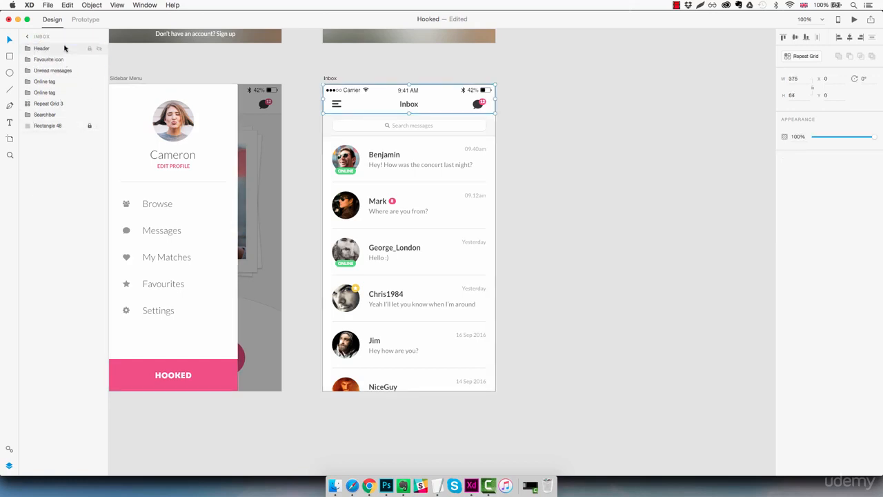
# Reorder the layers so Searchbar sits below Header and Repeat Grid 3 below Searchbar
pyautogui.click(52, 115)
pyautogui.moveTo(52, 115); pyautogui.dragTo(66, 56)
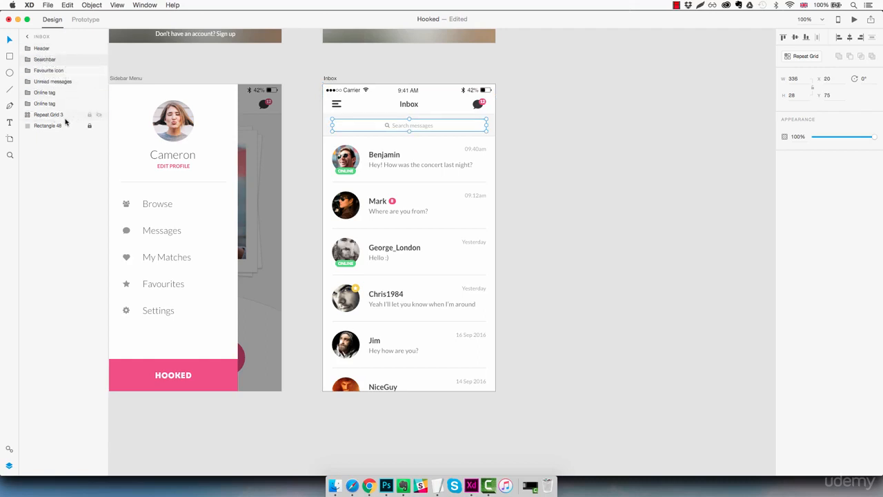
pyautogui.click(56, 116)
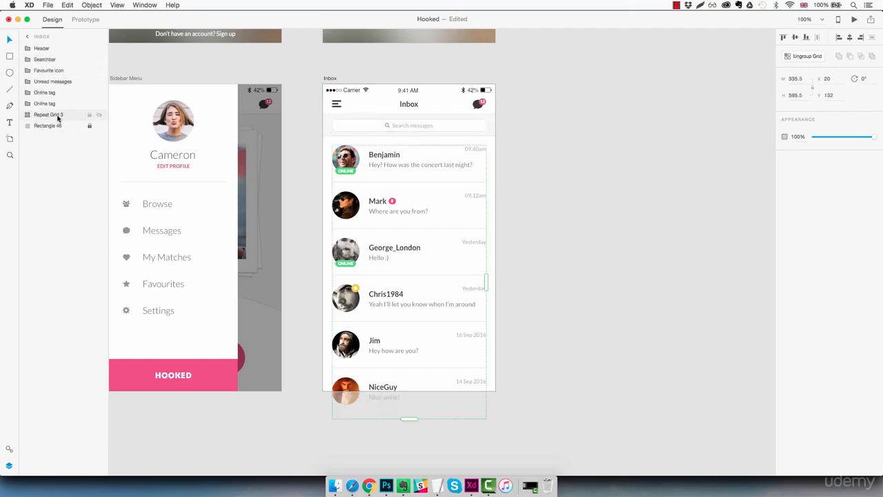
pyautogui.moveTo(58, 118); pyautogui.dragTo(67, 69)
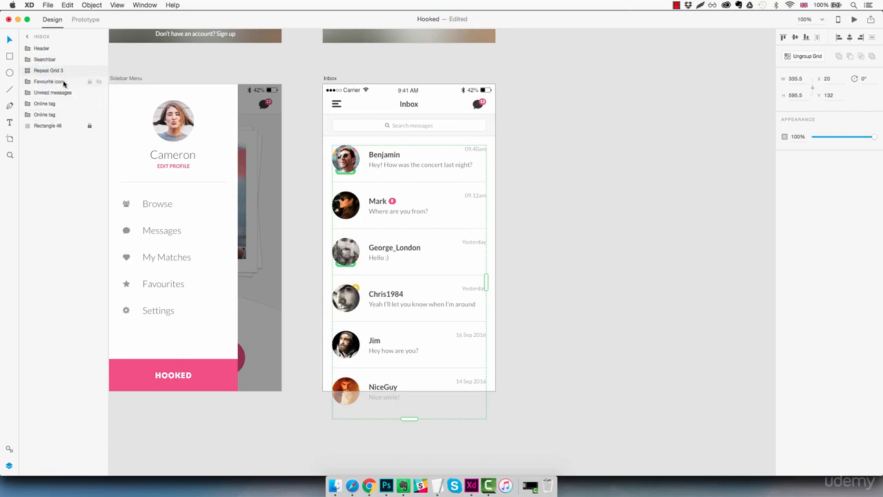
# Group the favourite icon, unread messages badge and both Online tags, naming the group Chat elements
pyautogui.click(58, 116)
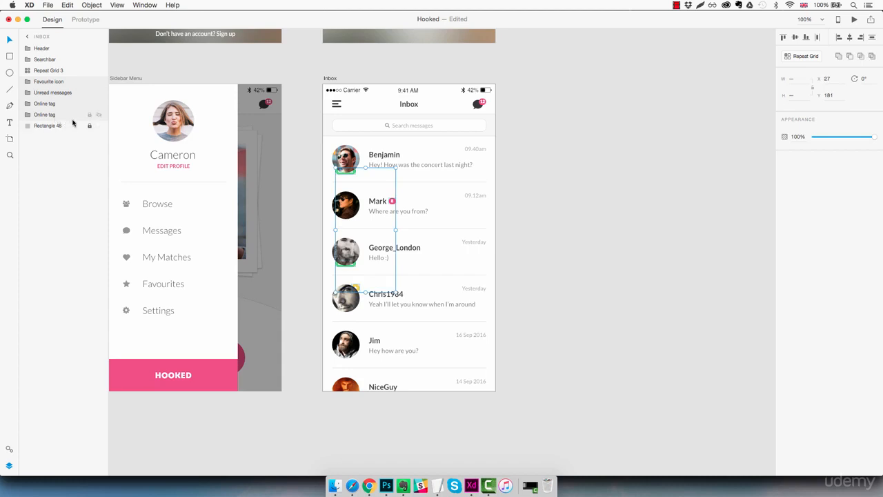
pyautogui.press('super+g')
pyautogui.doubleClick(48, 81)
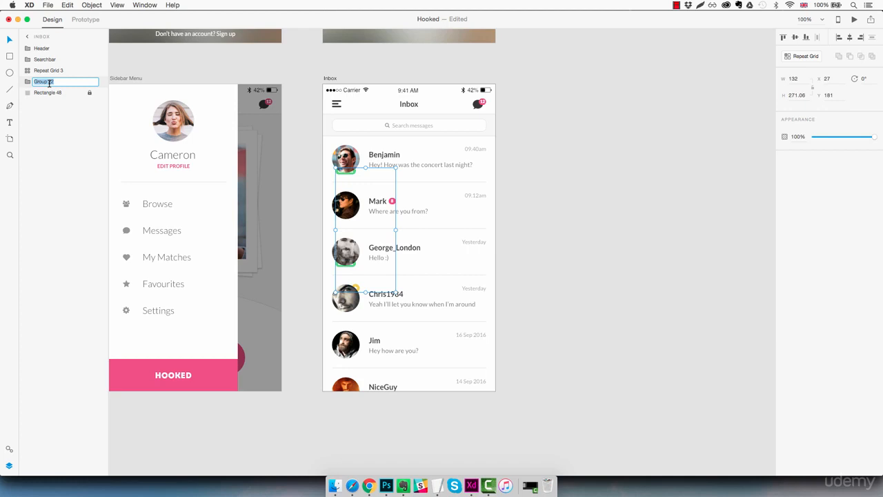
pyautogui.write('Chat elements')
pyautogui.press('Return')
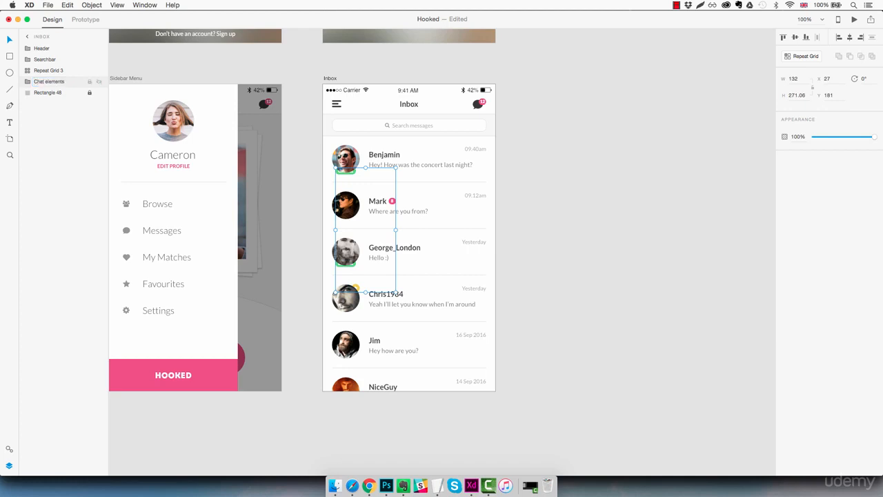
# Move the Chat elements group above Repeat Grid 3 in the layer list
pyautogui.moveTo(49, 83); pyautogui.dragTo(48, 70)
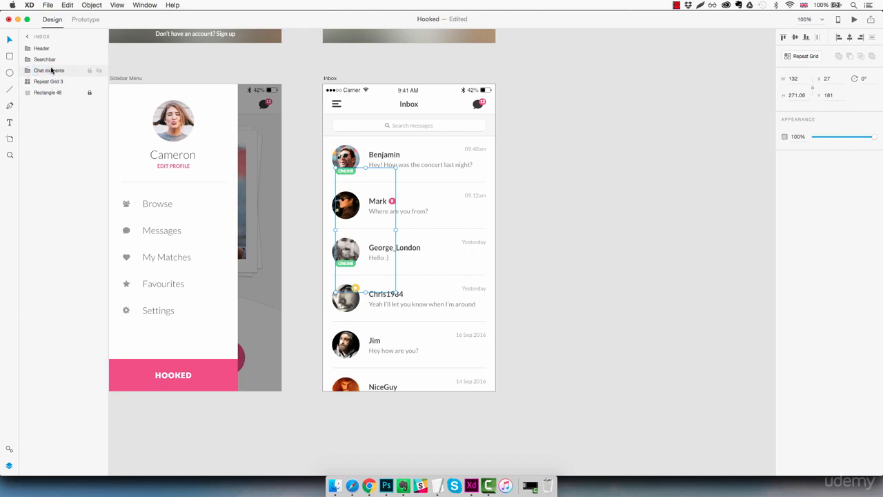
pyautogui.click(563, 237)
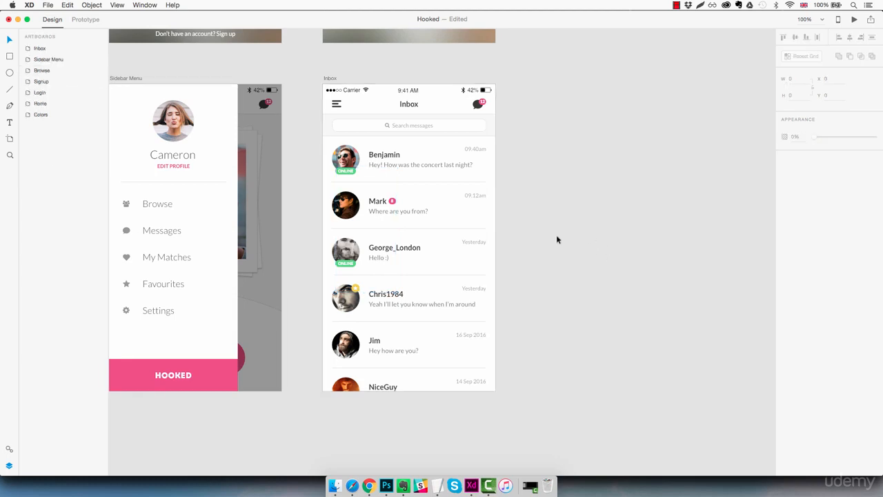